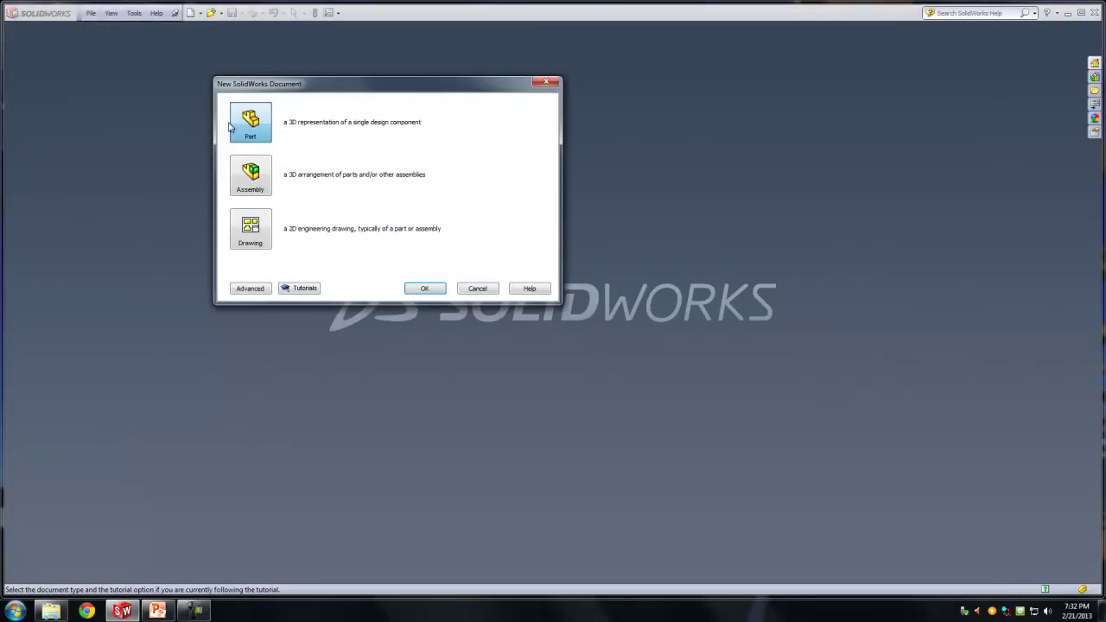
Start a new part and view the Front Plane normal to the screen.
left_click(424, 289)
left_click(47, 153)
key("space")
left_click(71, 193)
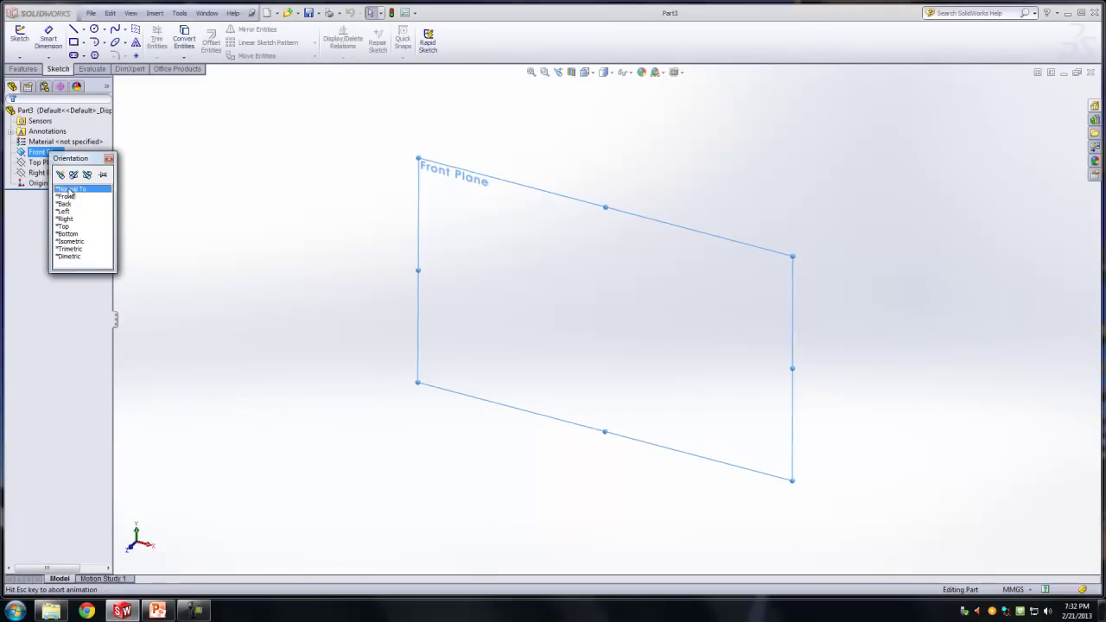
Sketch a corner rectangle from the origin on the Front Plane.
left_click(74, 42)
left_click(605, 319)
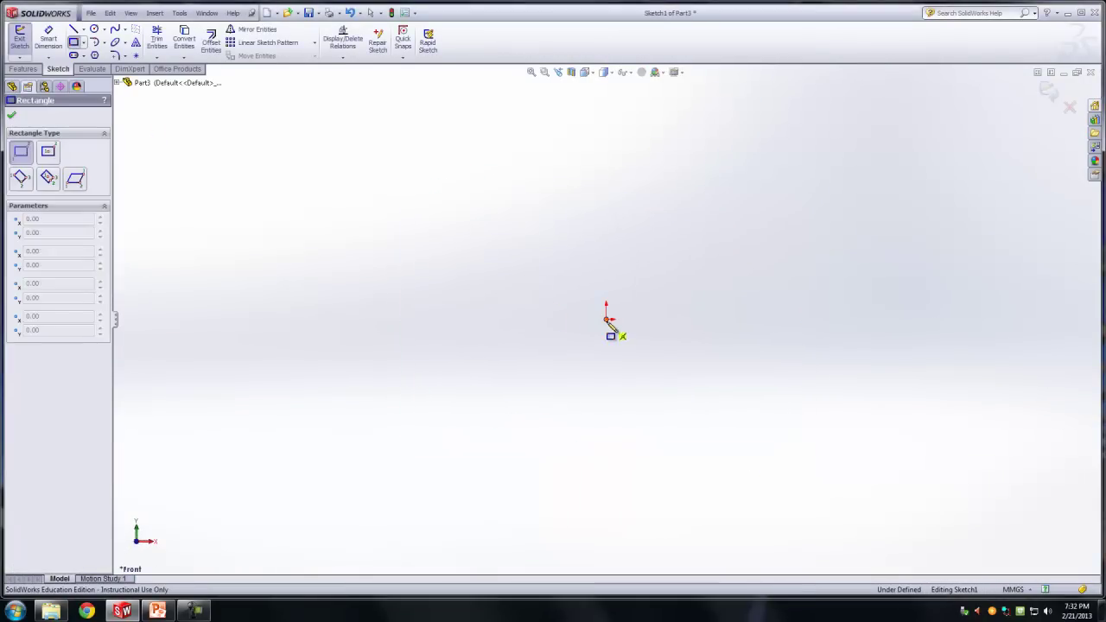
left_click(304, 192)
Add a vertical height dimension to the rectangle's right edge.
left_click(48, 38)
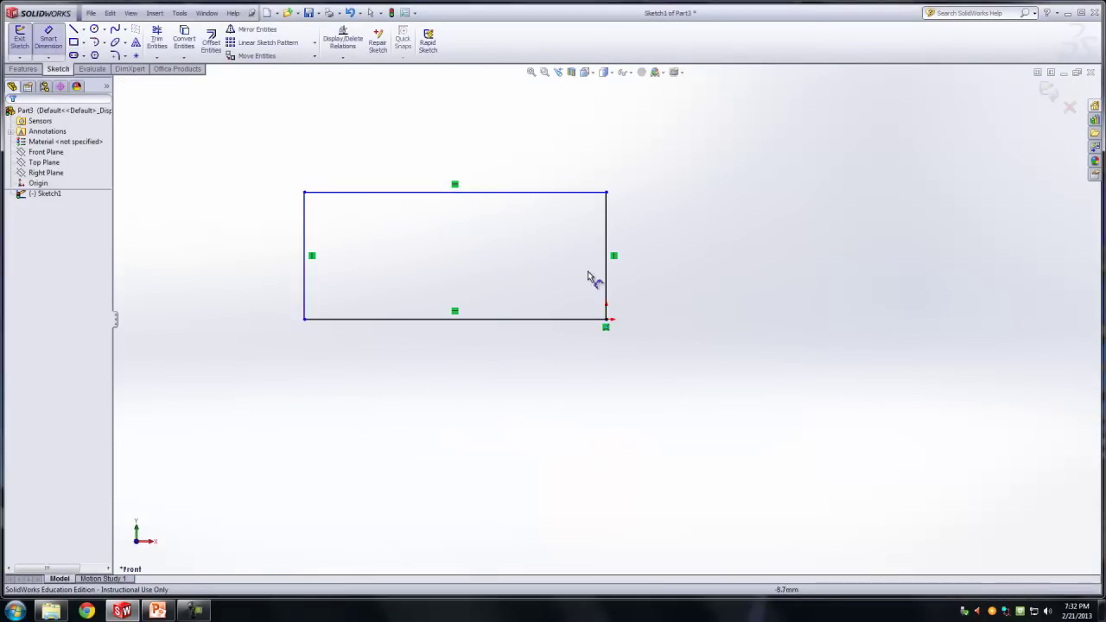
scroll(410, 250, "down", 2)
scroll(743, 264, "down", 1)
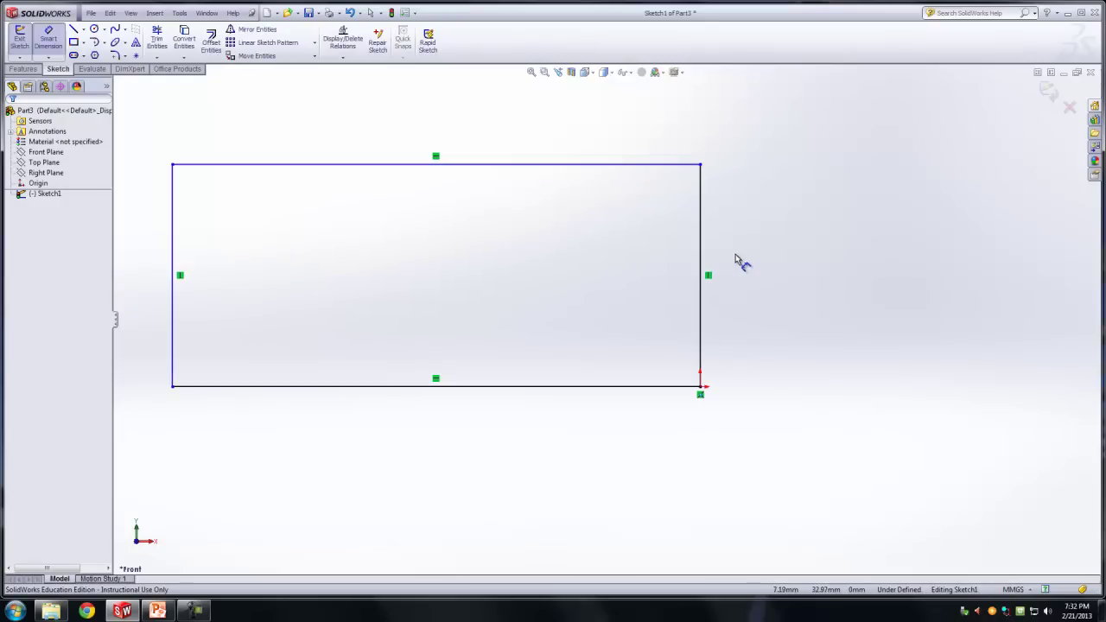
left_click(704, 268)
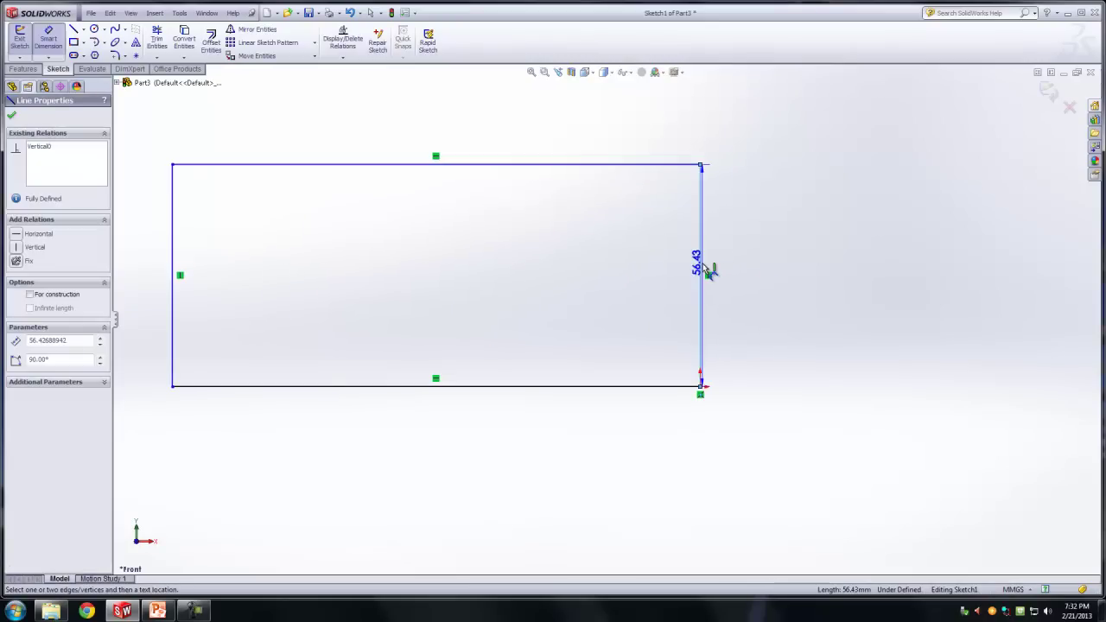
left_click(777, 271)
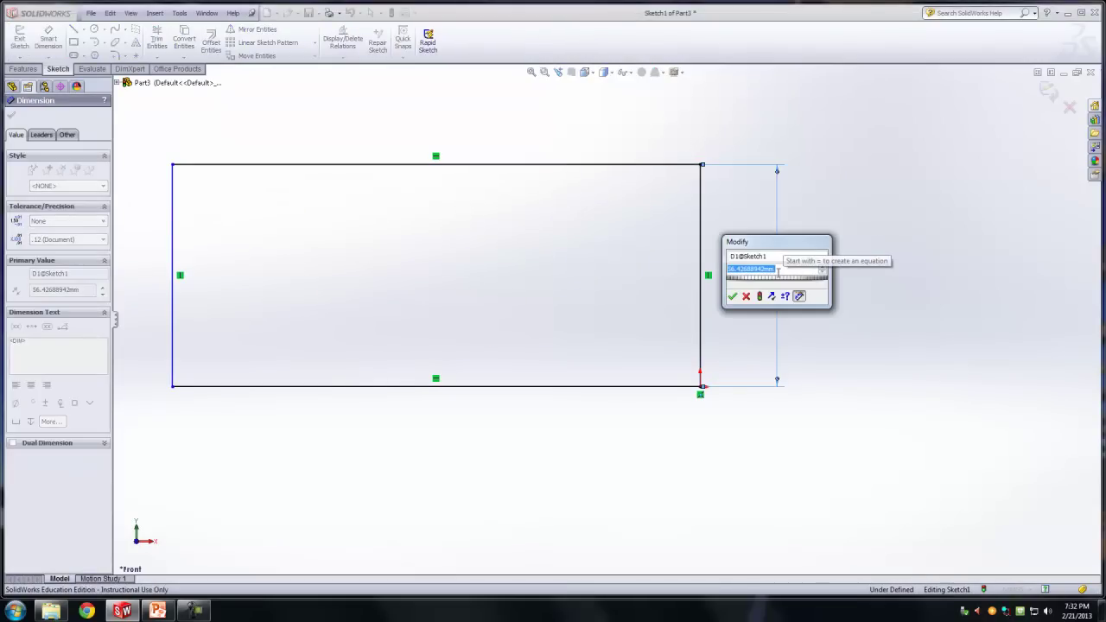
left_click(732, 296)
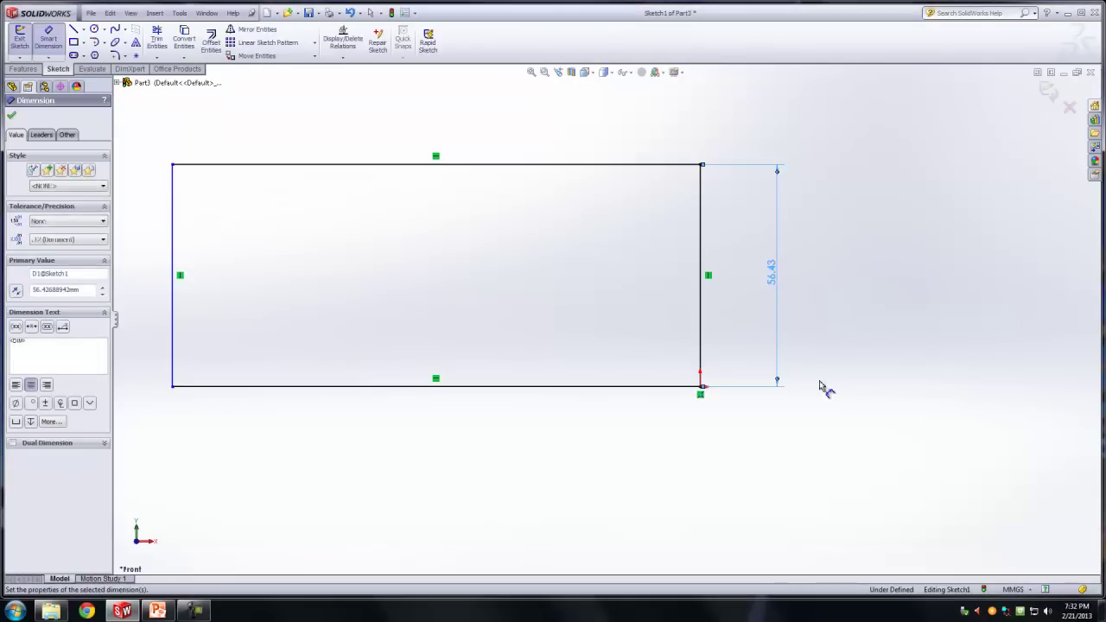
key("Escape")
Switch the document units to IPS, so the height reads 2.22 in.
left_click(1014, 589)
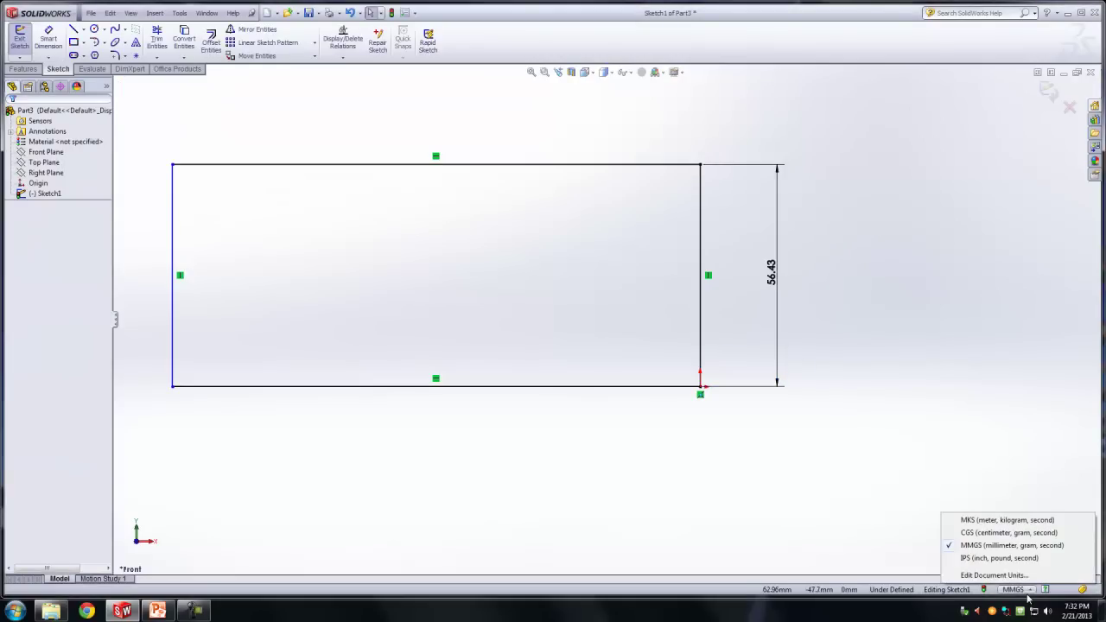
left_click(979, 558)
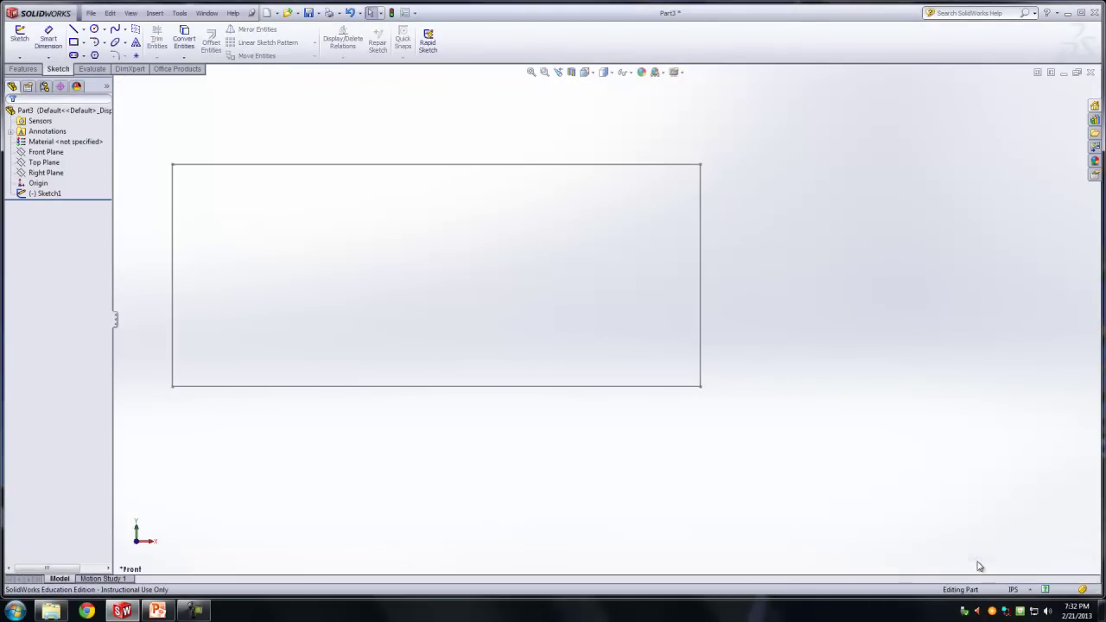
right_click(62, 193)
Set the sketch height to the equation ="a", creating global variable a.
left_click(67, 159)
double_click(773, 271)
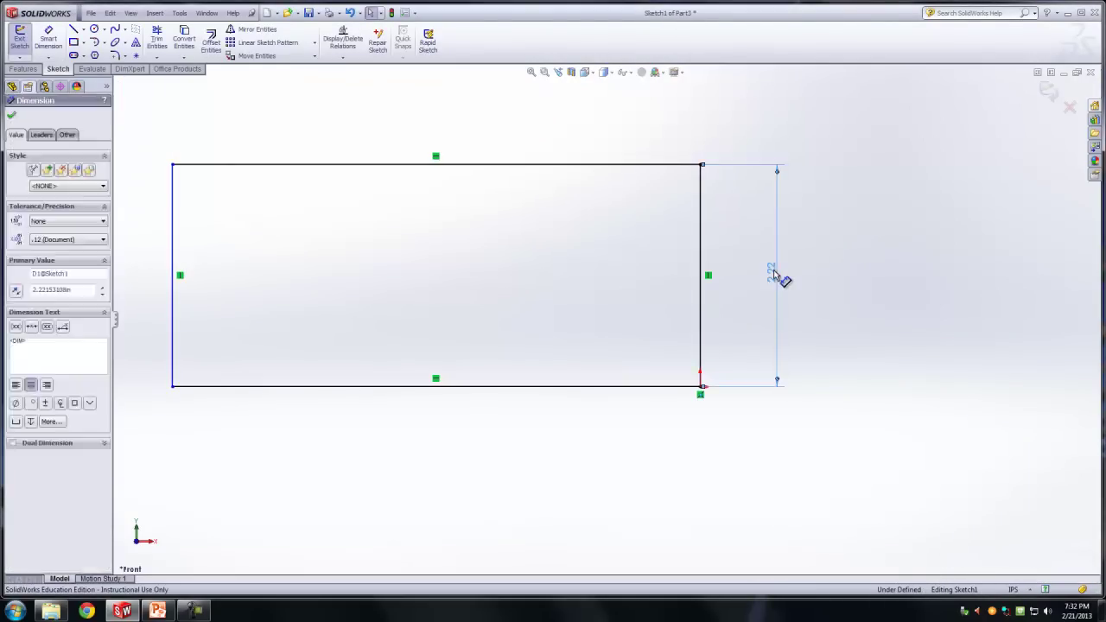
type("=")
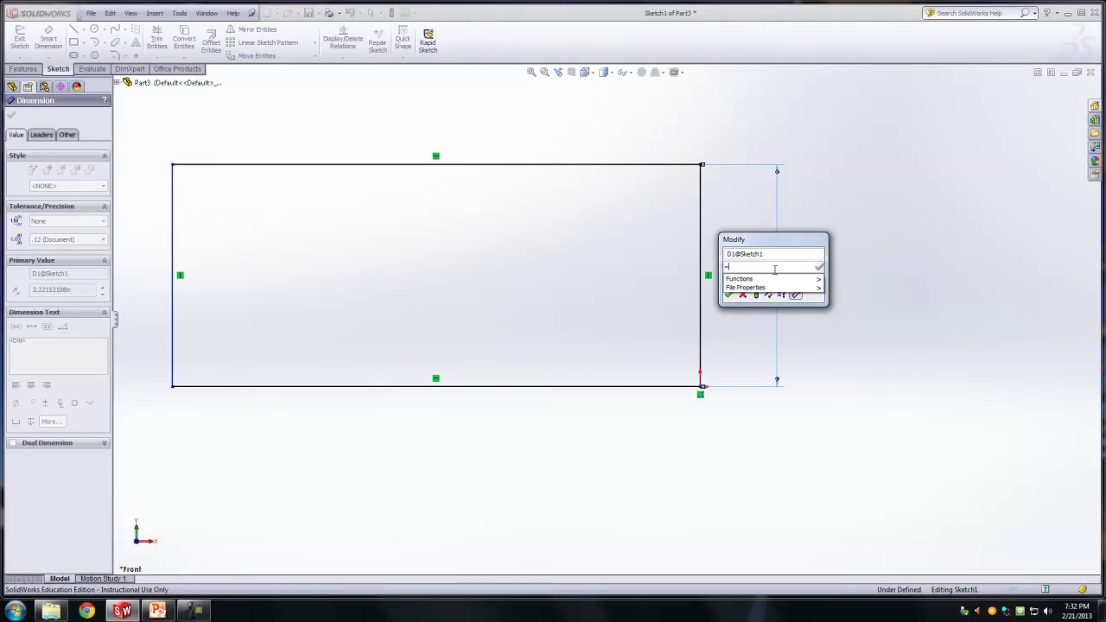
type("\"")
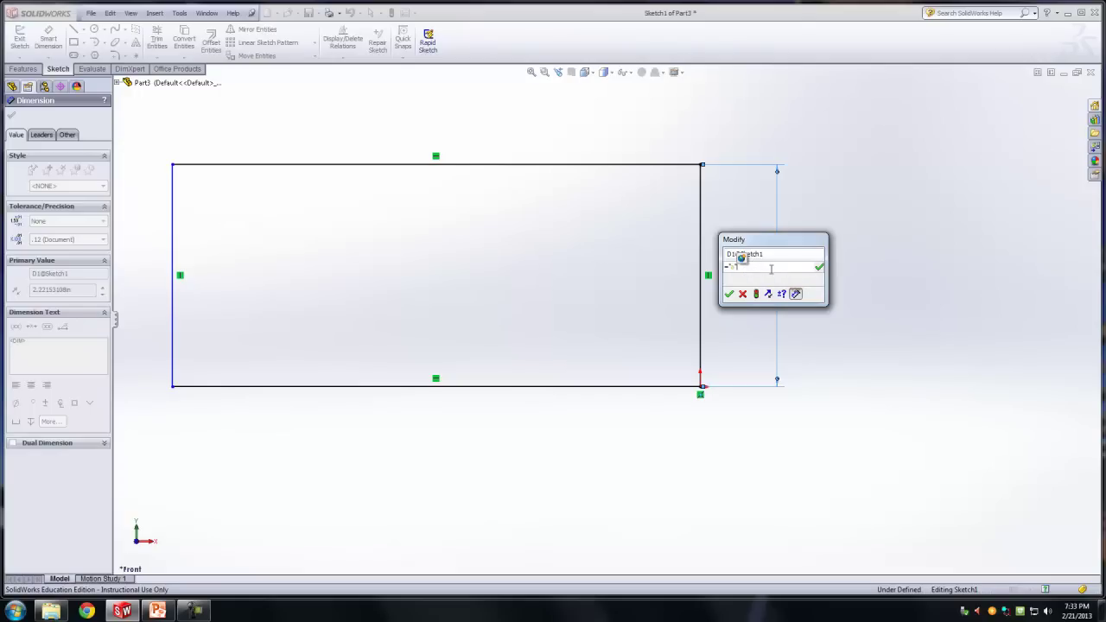
key("Return")
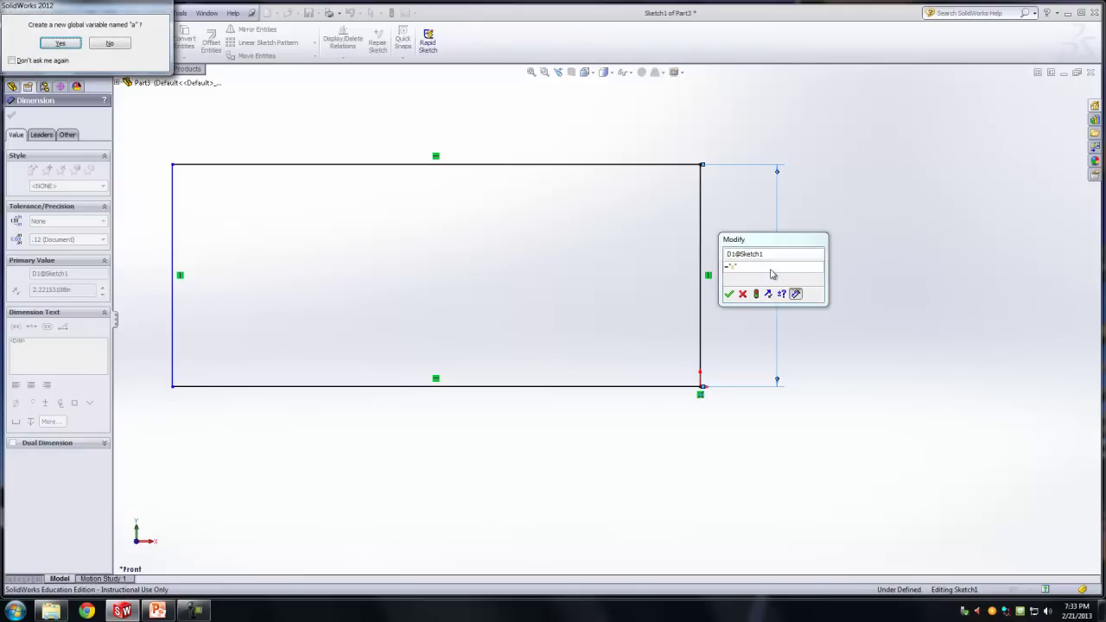
left_click(62, 43)
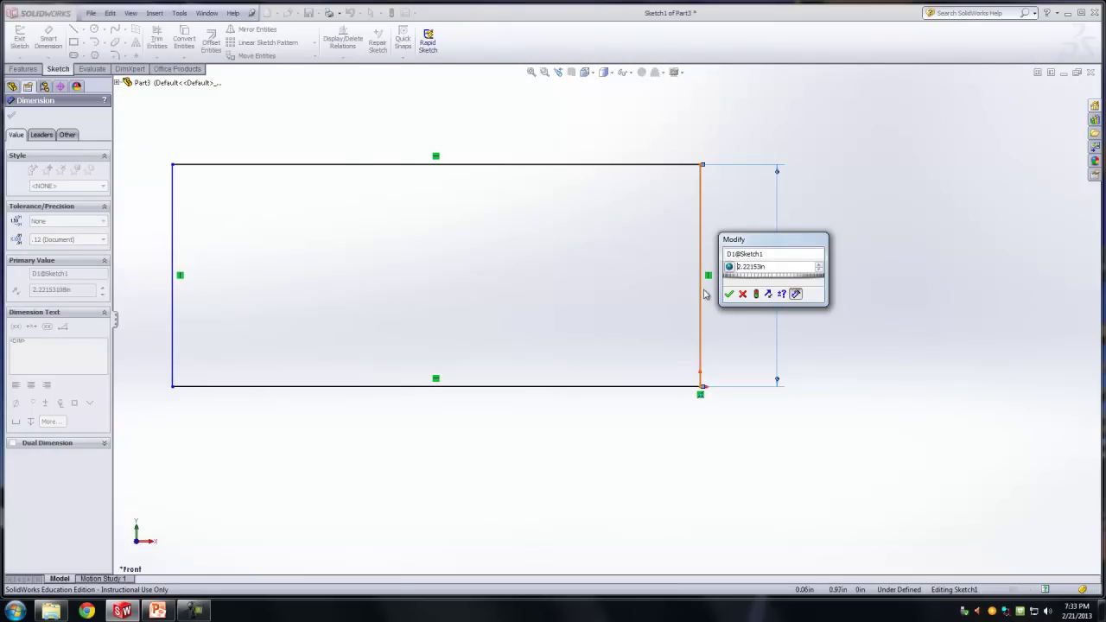
Give variable a the value 2.00 in and accept the 2.00 in height.
left_click_drag(777, 246, 920, 218)
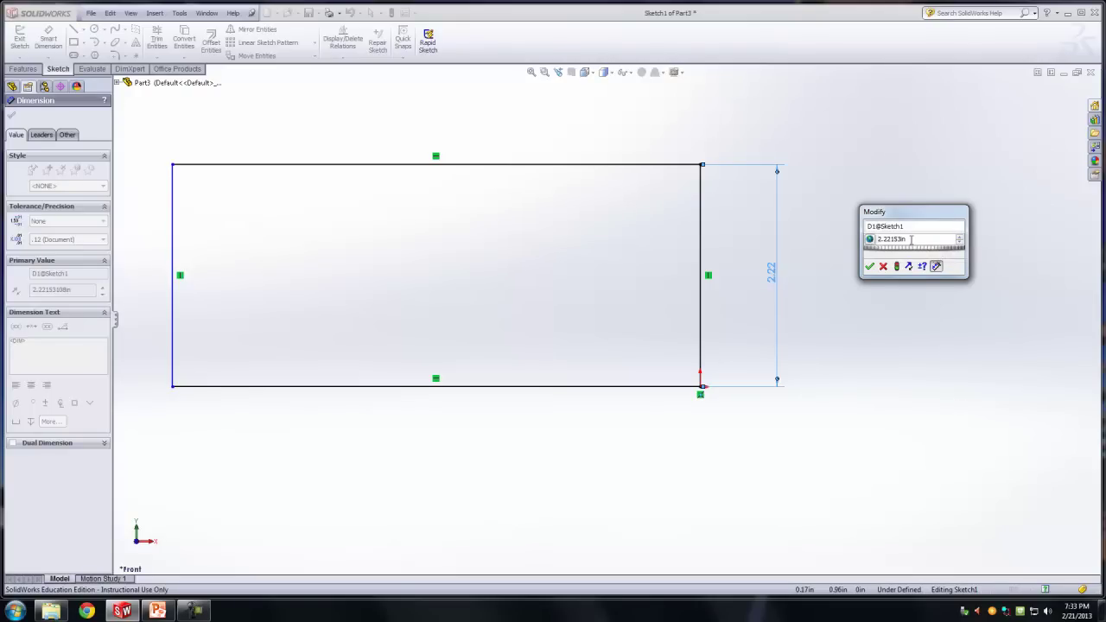
left_click_drag(908, 239, 879, 239)
type("3")
left_click(871, 240)
left_click(871, 241)
left_click(870, 241)
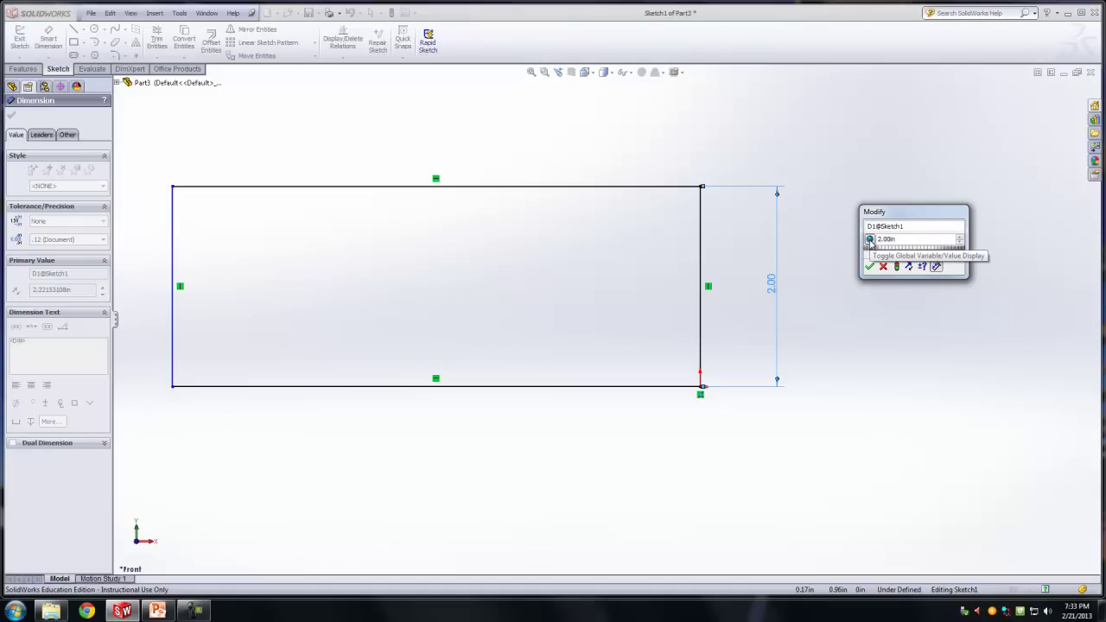
left_click(870, 266)
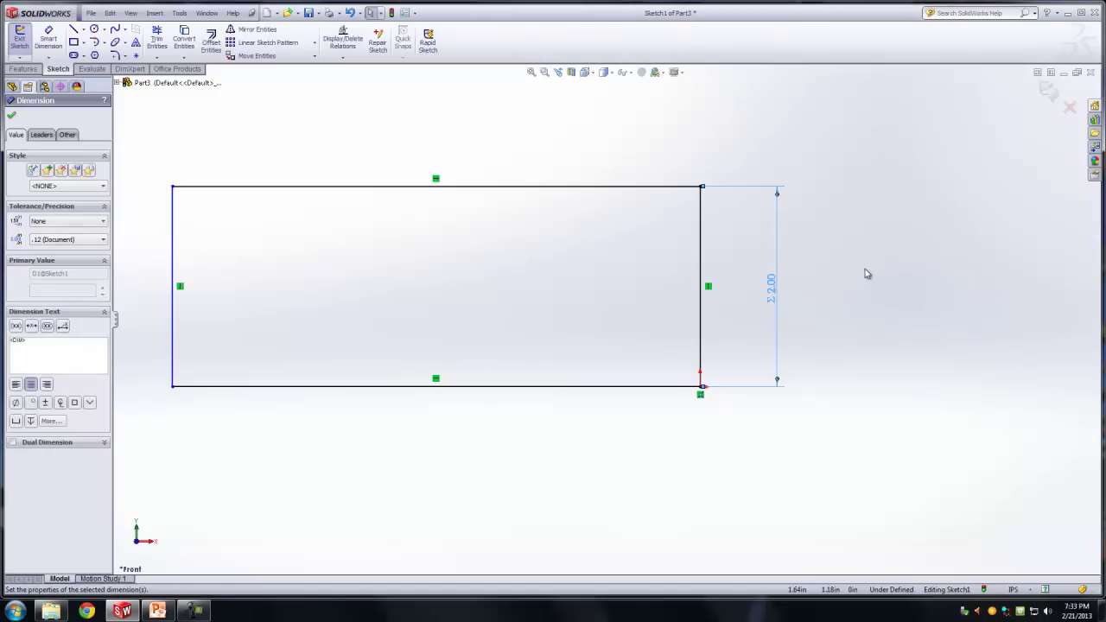
Dimension the bottom edge with the equation =3*"a" for the width.
left_click(12, 115)
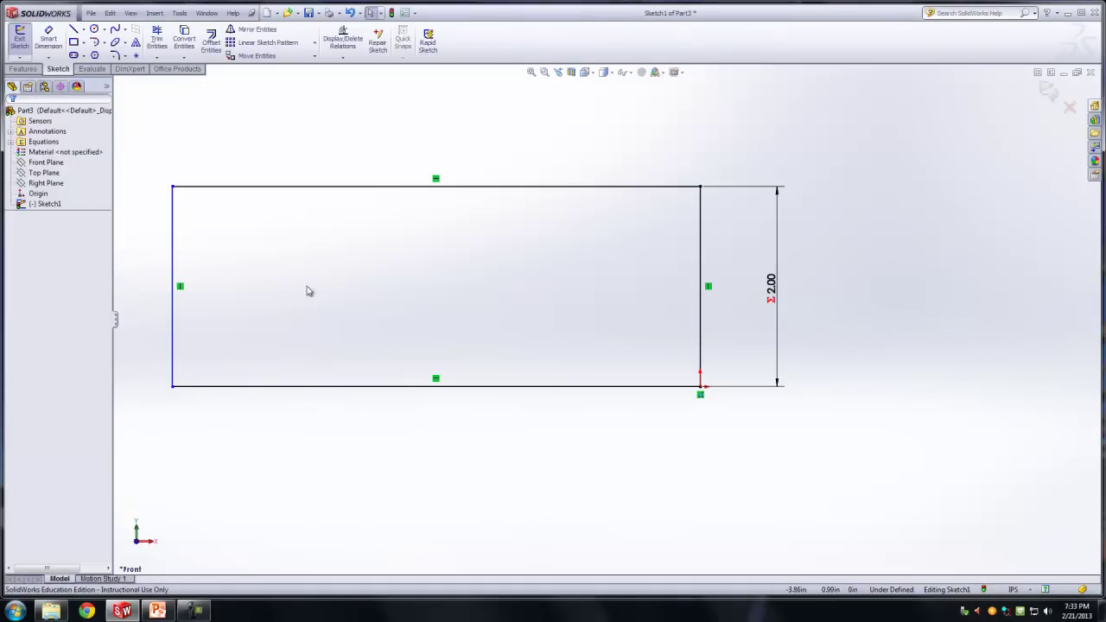
key("f")
left_click(48, 36)
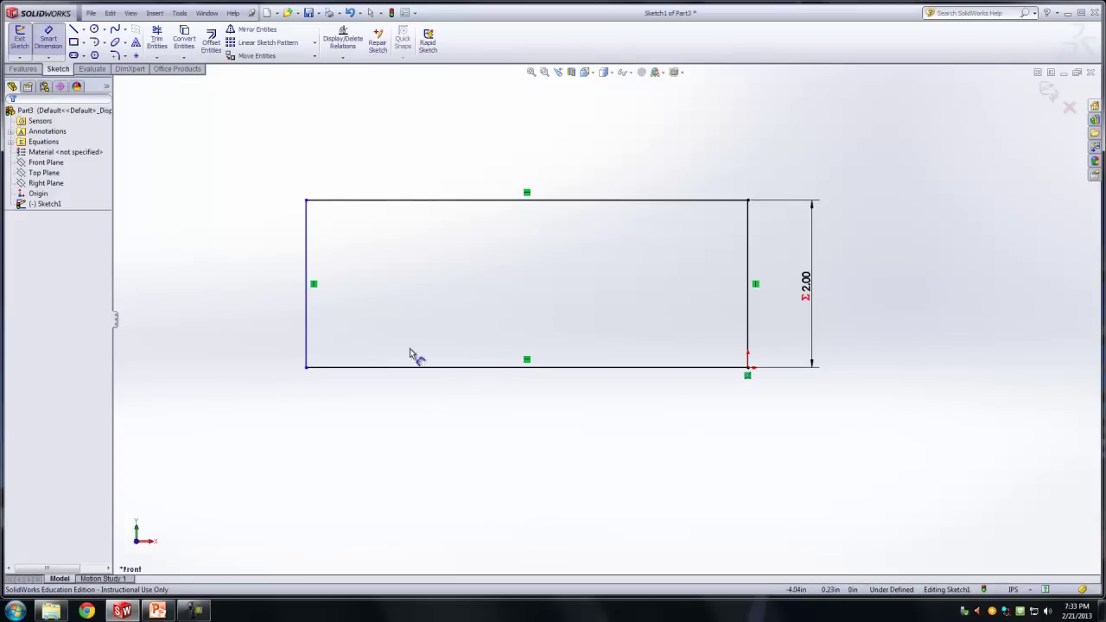
left_click(496, 370)
left_click(529, 432)
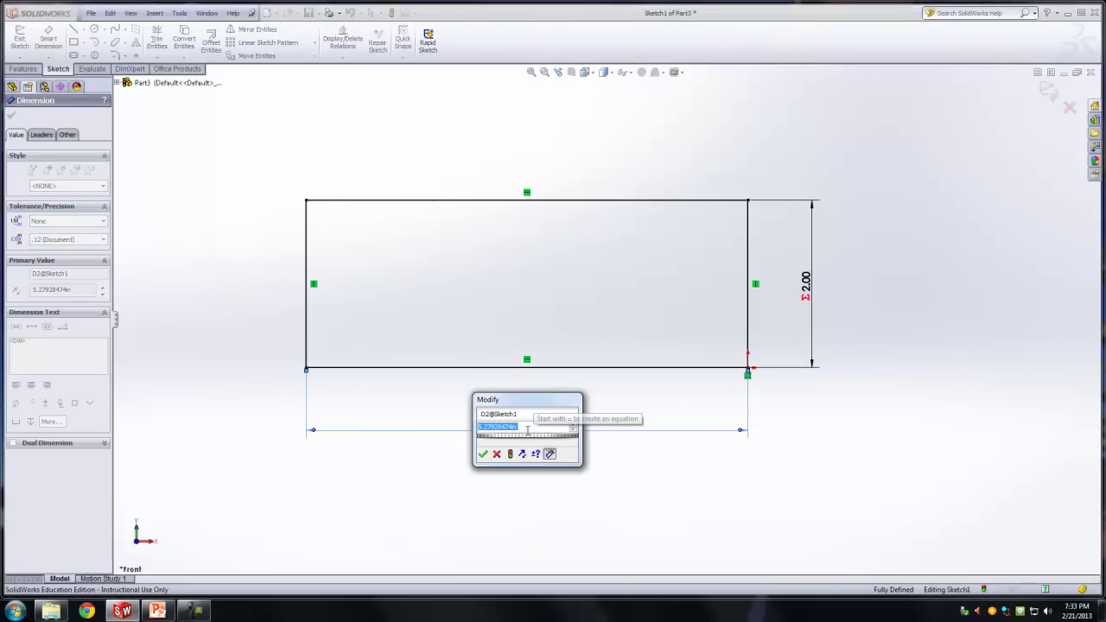
type("=")
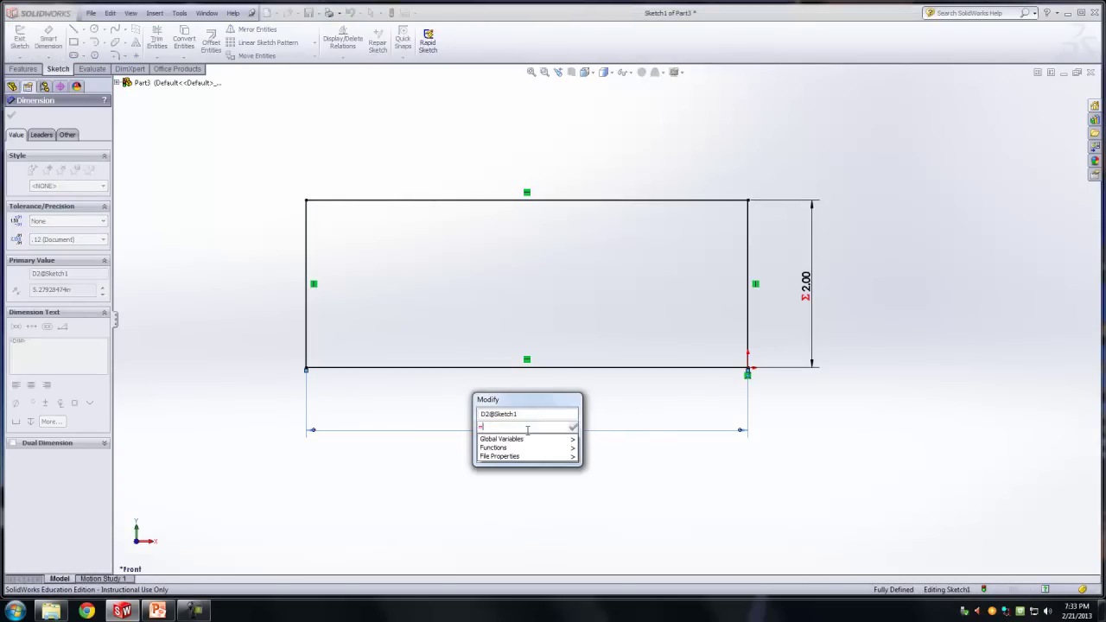
type("3*\"a")
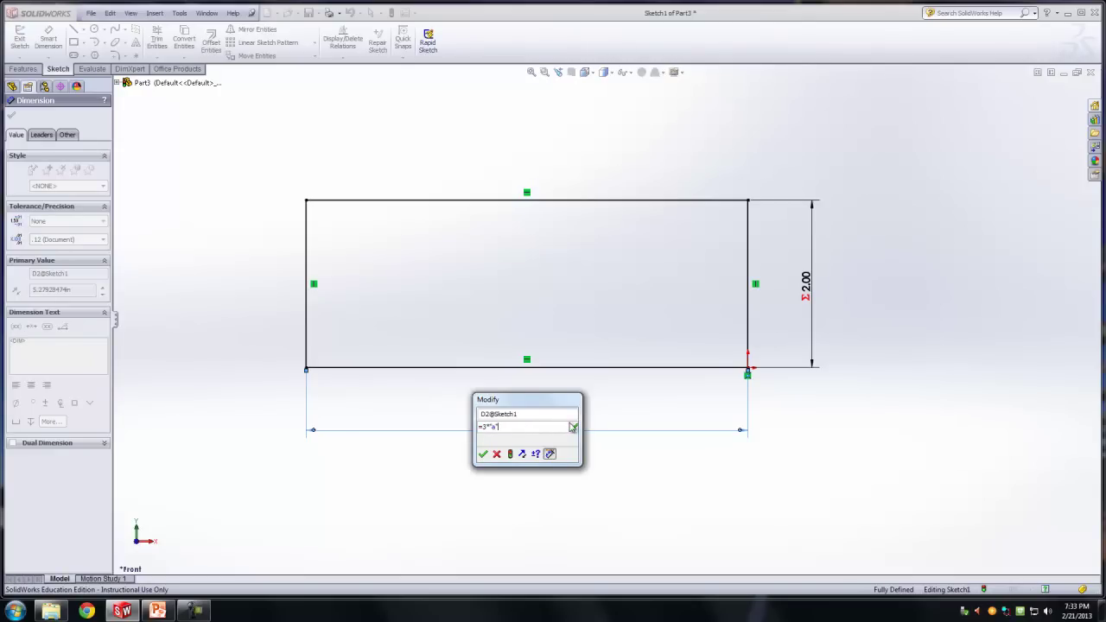
left_click(483, 454)
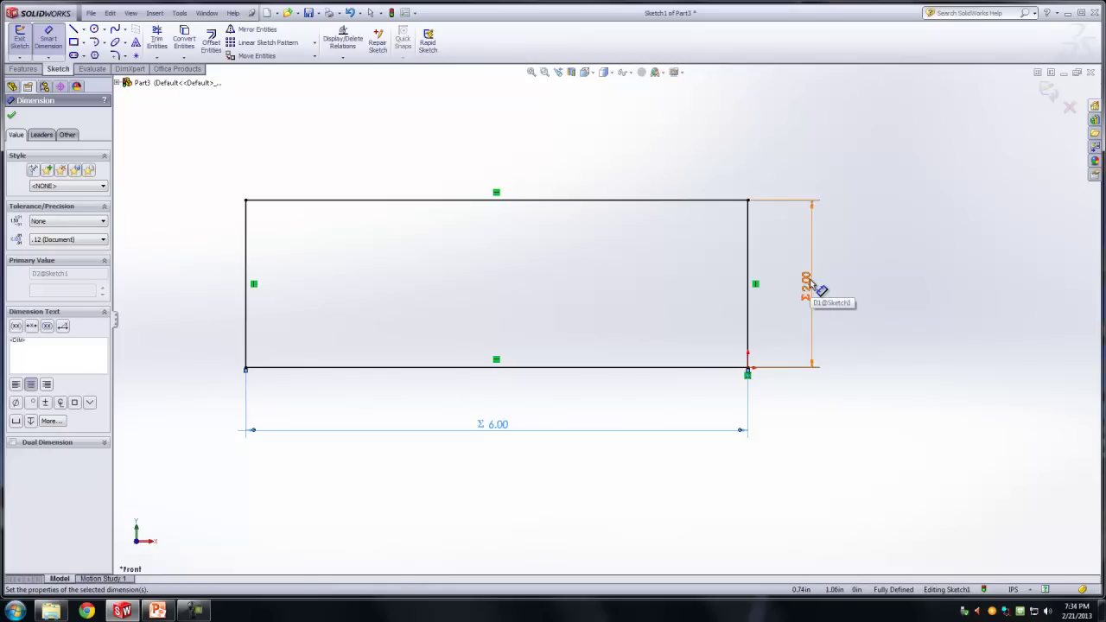
Change the height driven by a to 1 in, making the width 3.00.
double_click(807, 283)
left_click_drag(824, 277, 777, 275)
type("1")
left_click(765, 302)
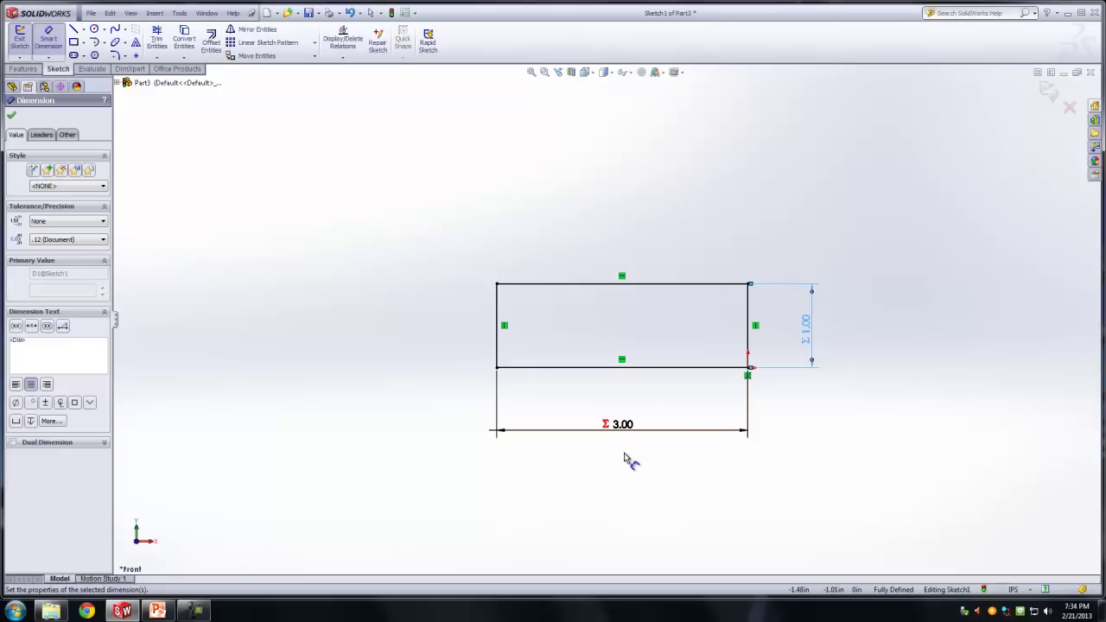
Expand the Equations folder to view the global variable a = 1.
left_click(11, 116)
left_click(42, 143)
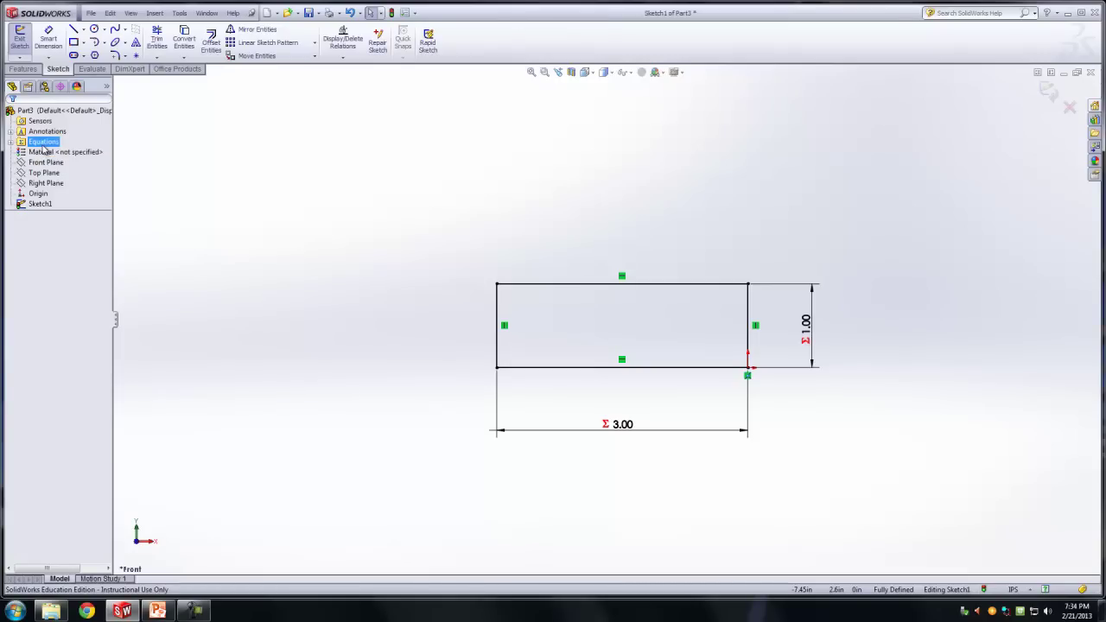
left_click(10, 142)
left_click(48, 152)
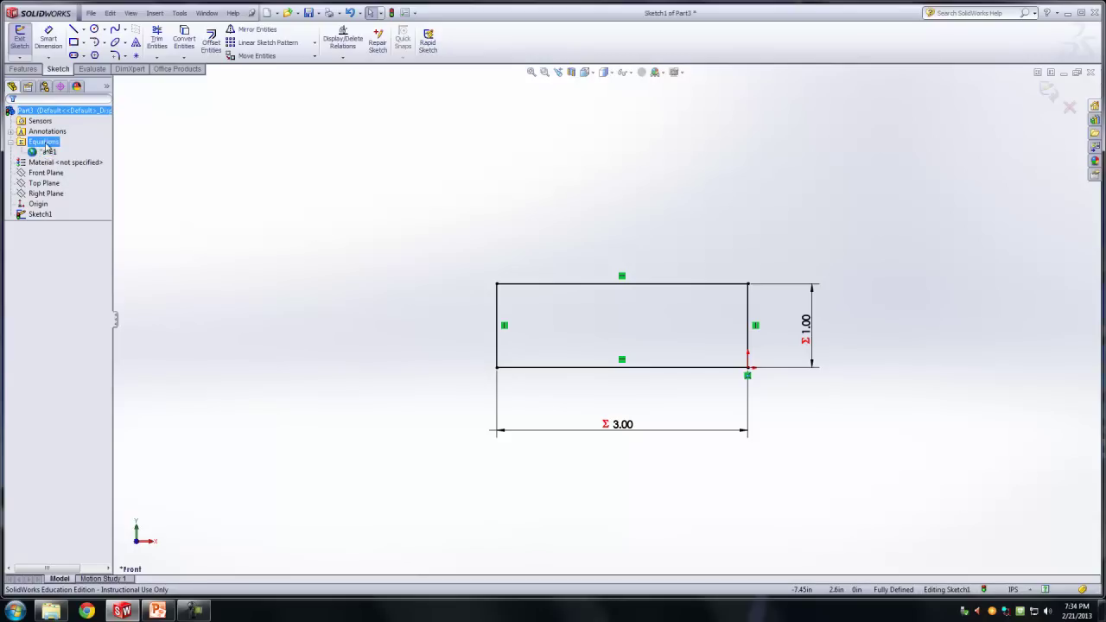
In the Equations manager, confirm D1@Sketch1 = "a" and D2@Sketch1 = 3*"a".
right_click(44, 143)
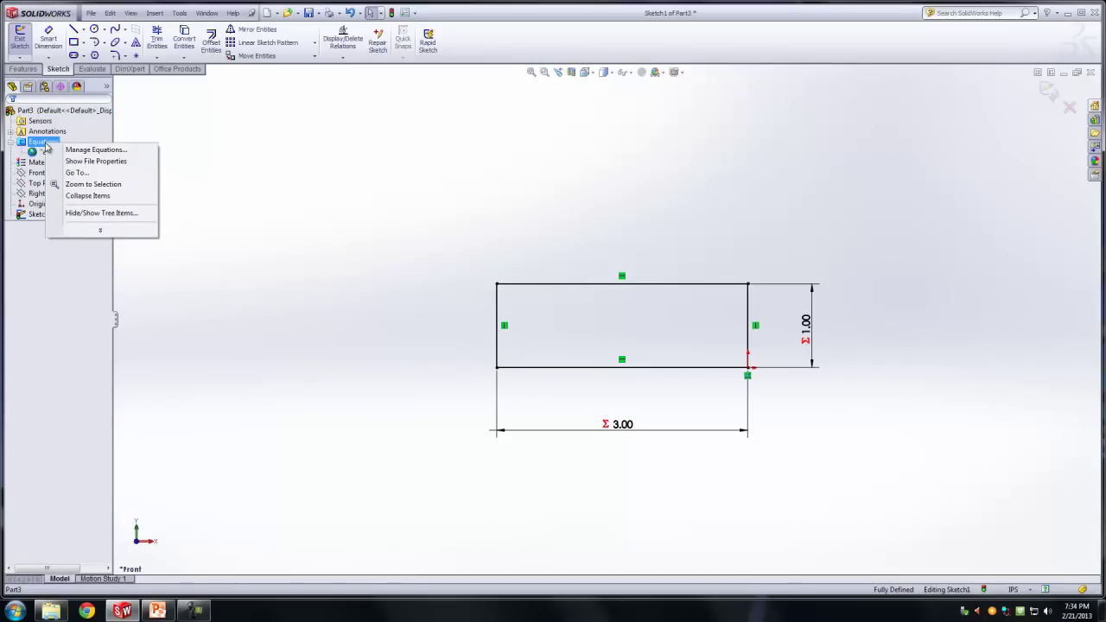
left_click(80, 150)
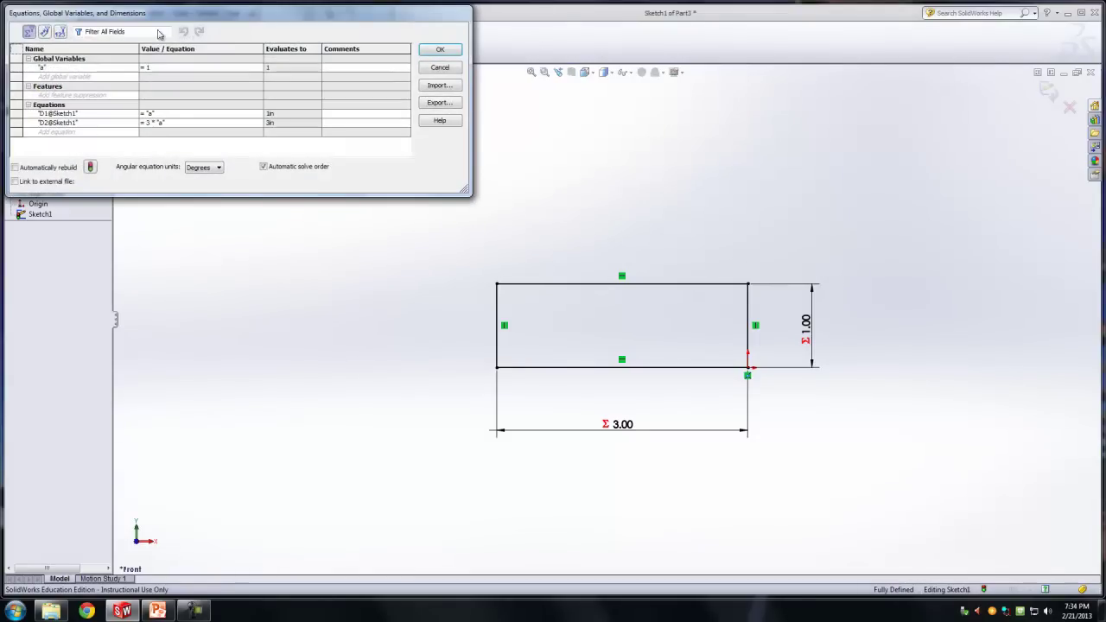
left_click_drag(161, 26, 180, 79)
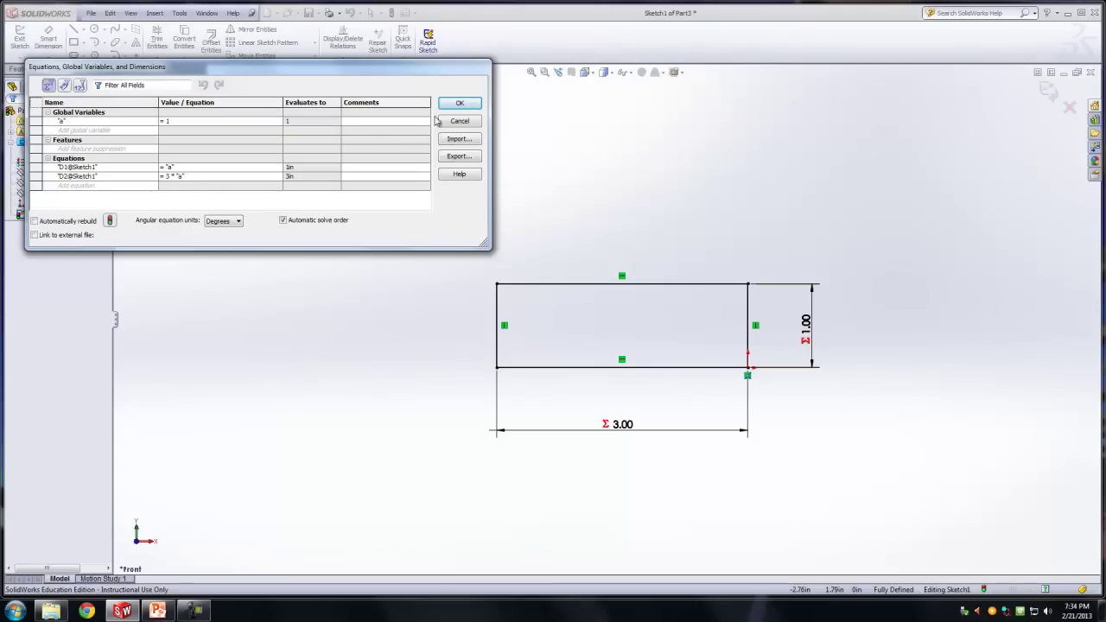
left_click(478, 121)
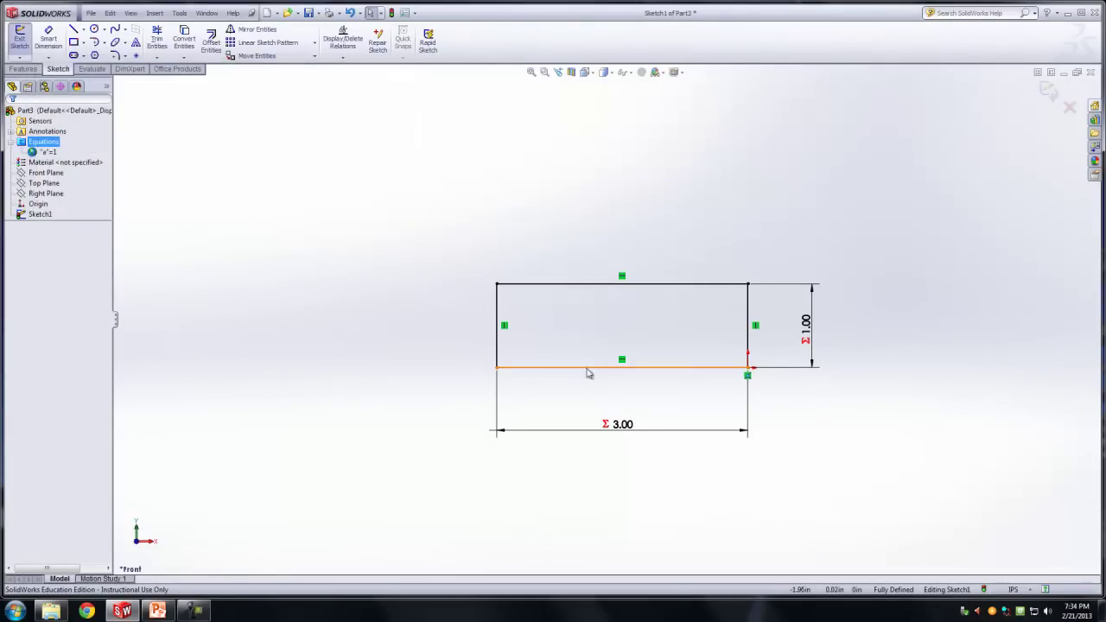
left_click(49, 39)
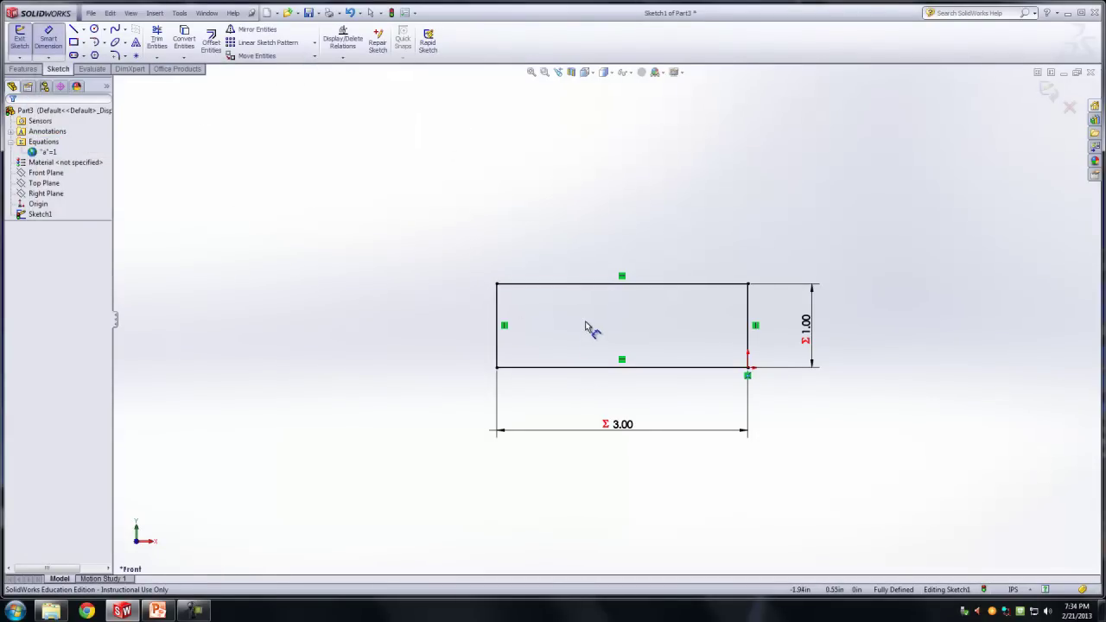
key("Escape")
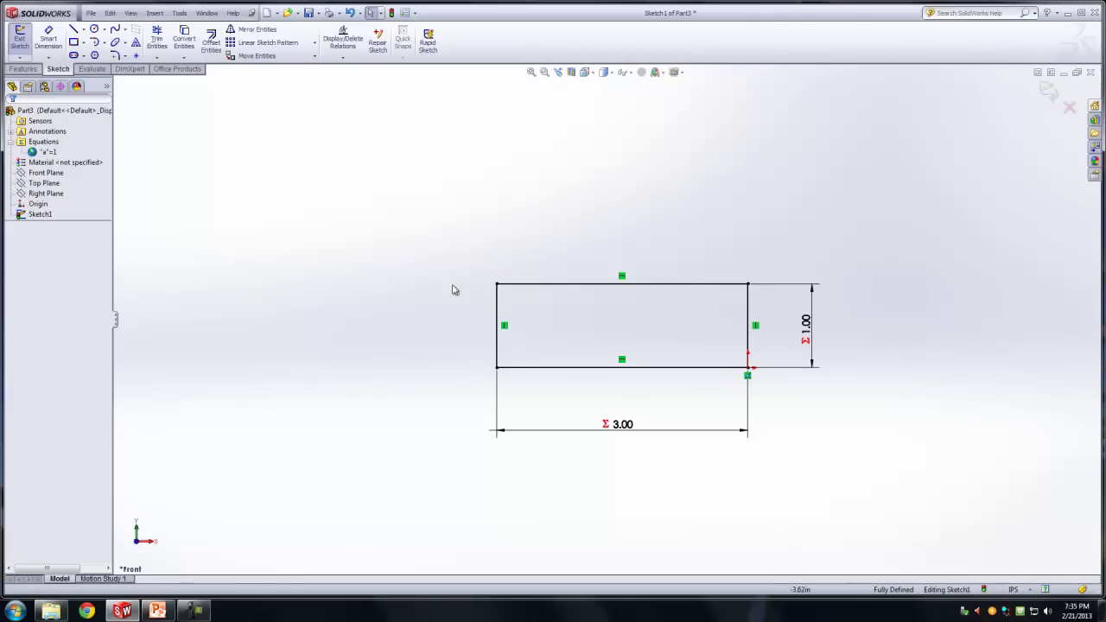
scroll(789, 375, "down", 2)
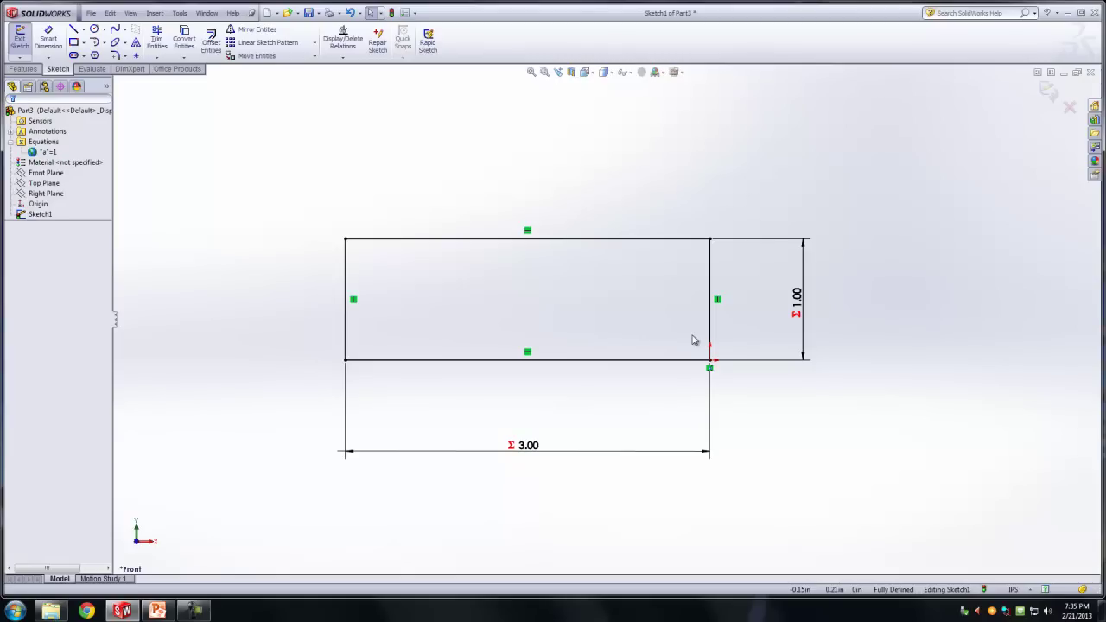
Extrude the 3 by 1 rectangle 1.00 in deep (depth a*1) as Boss-Extrude1.
left_click(25, 70)
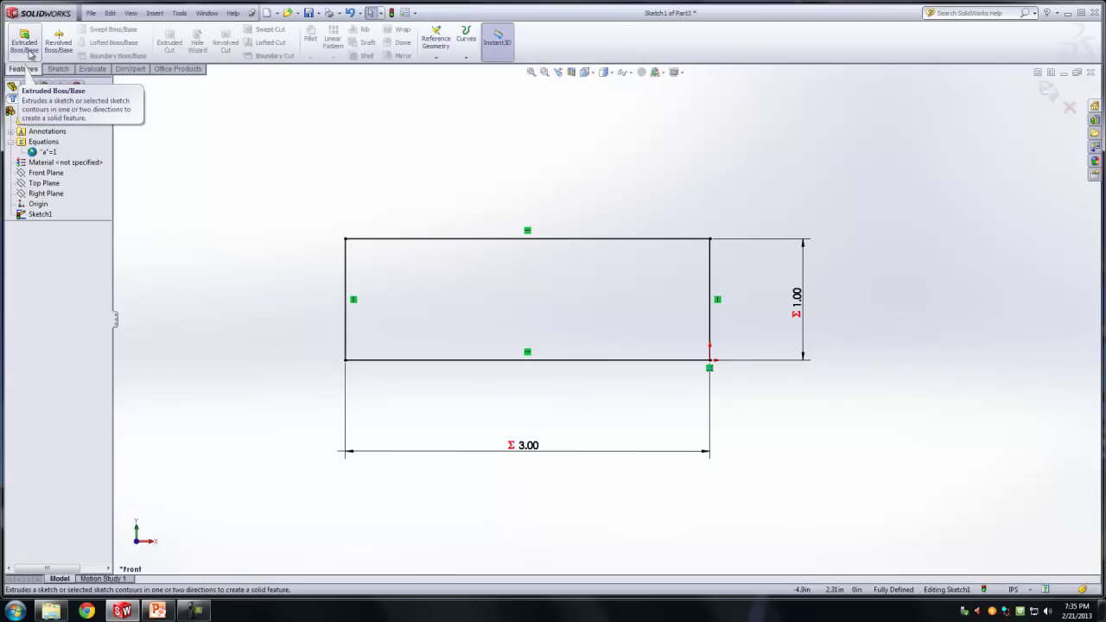
left_click(26, 43)
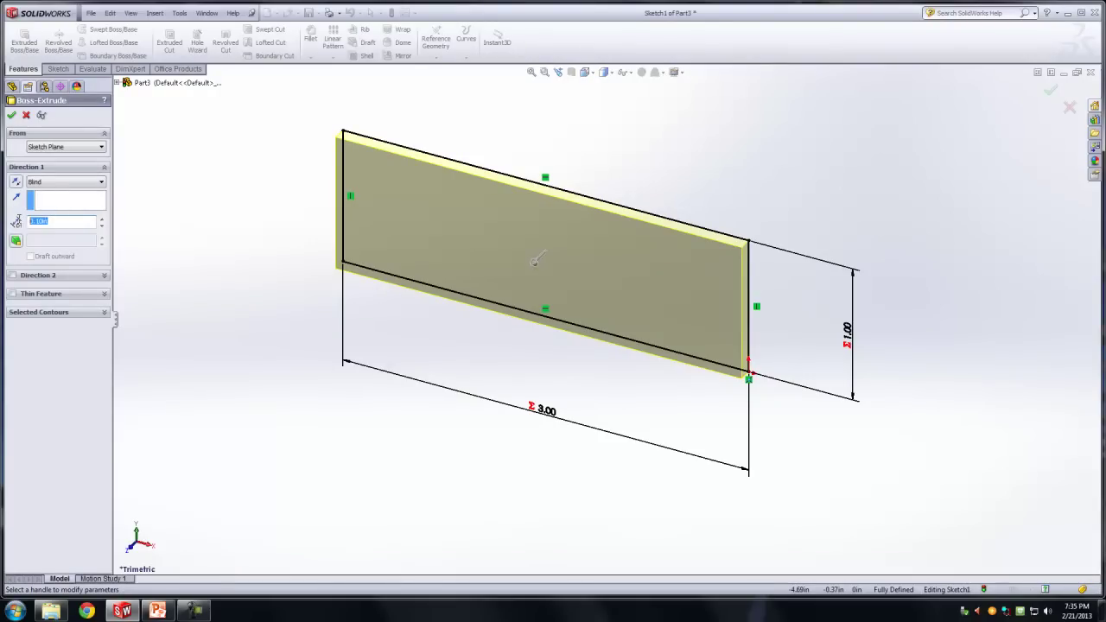
key("BackSpace")
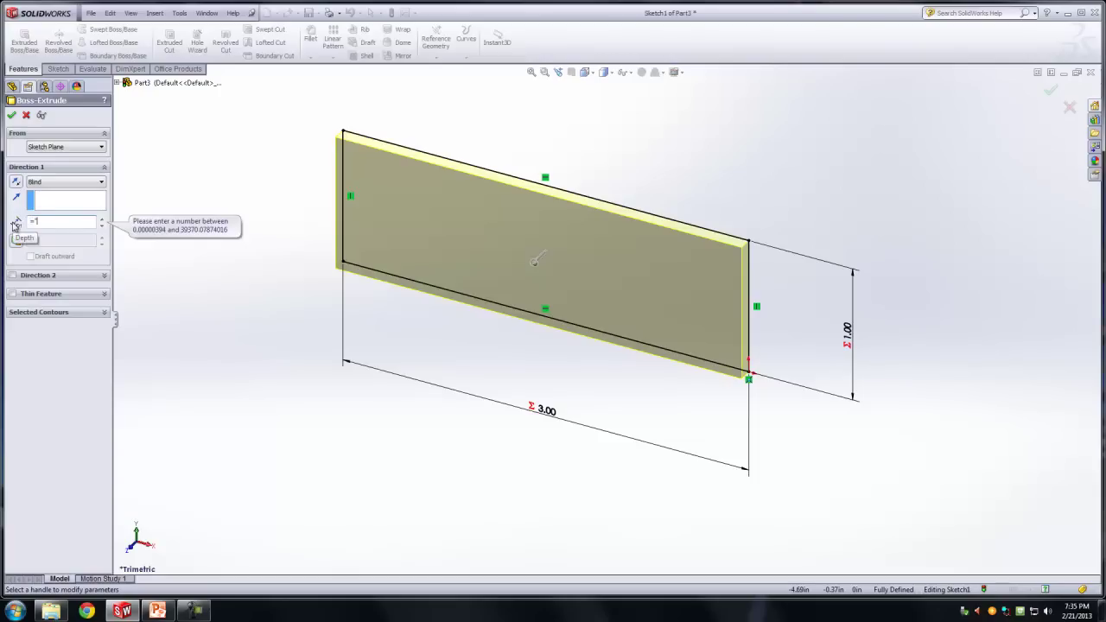
type("\"")
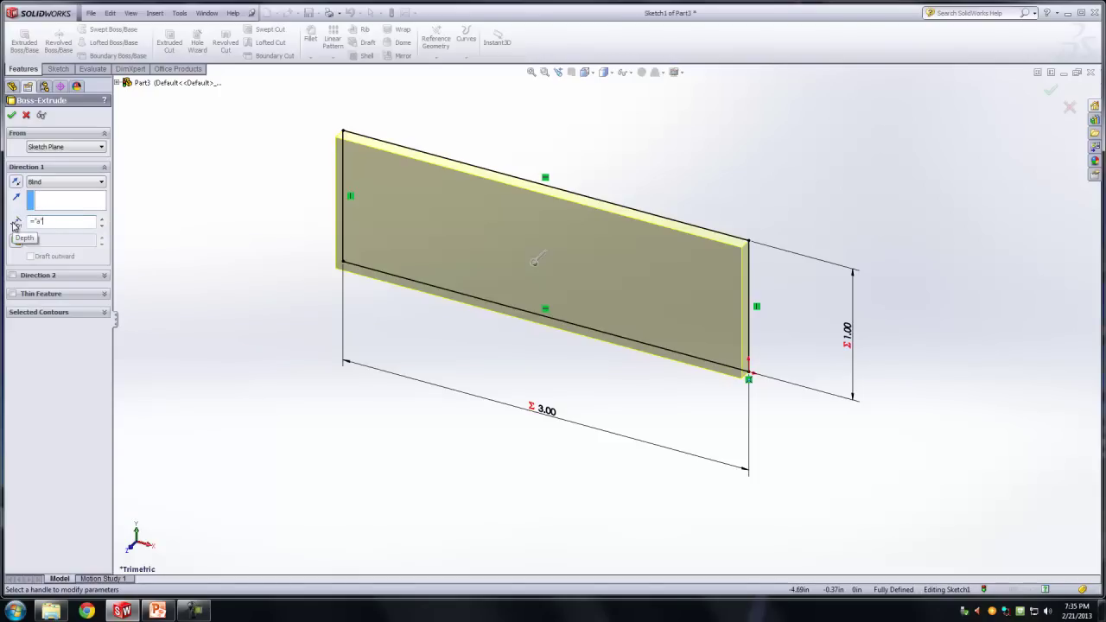
left_click(11, 116)
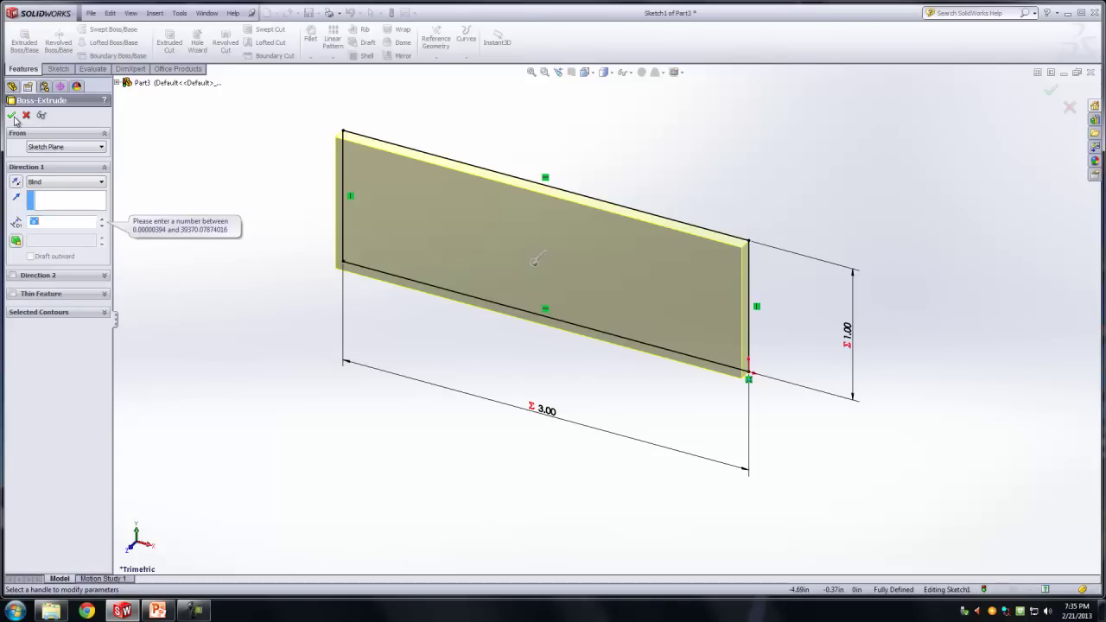
left_click(11, 115)
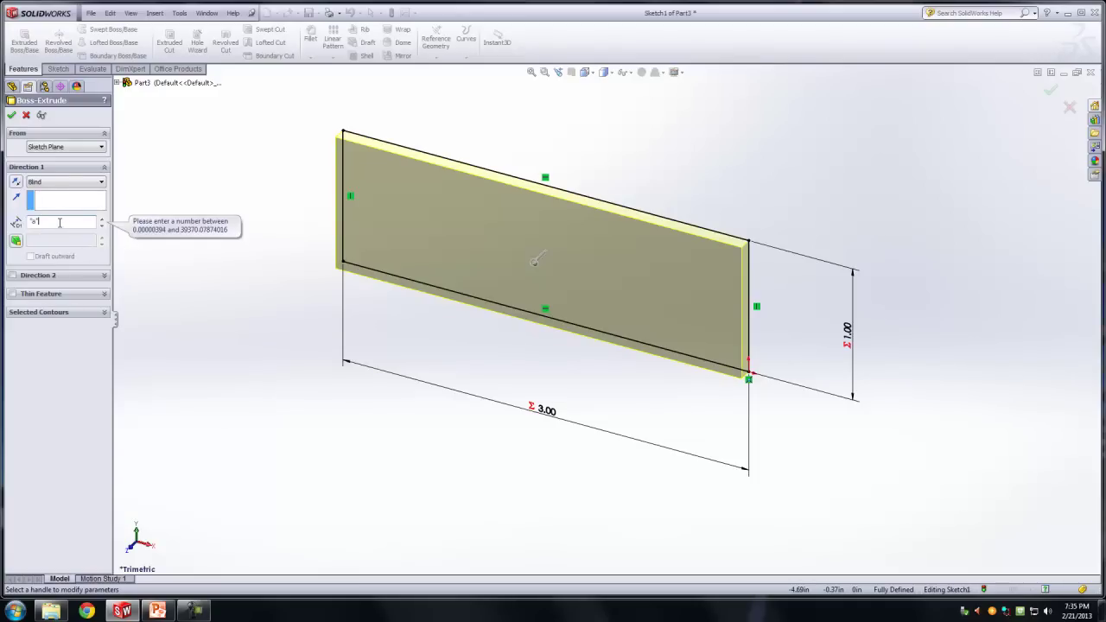
type("1")
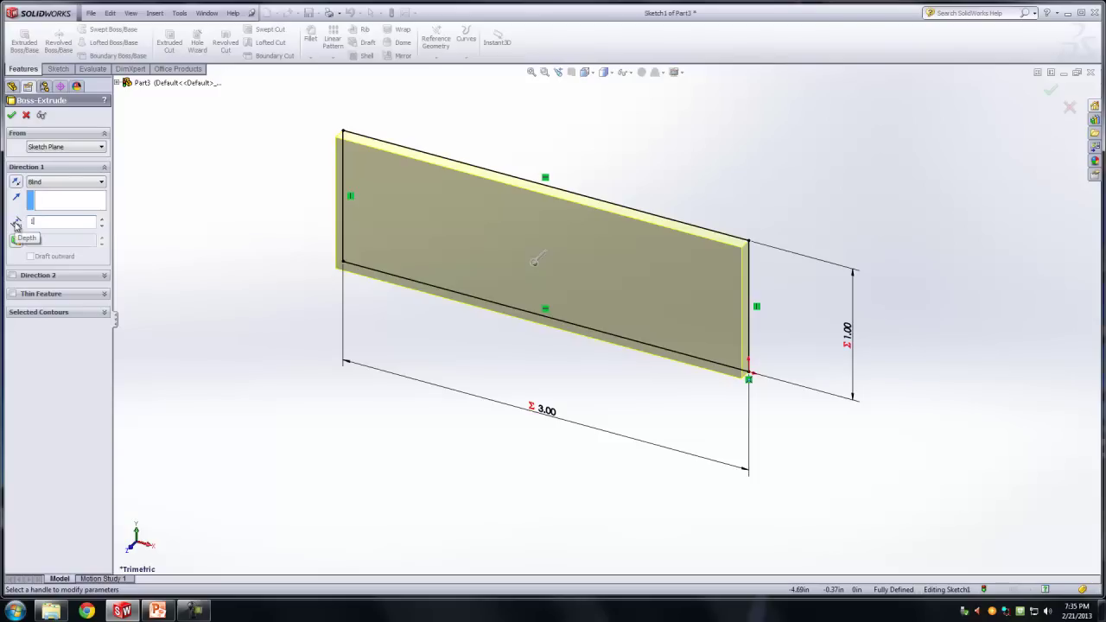
key("Return")
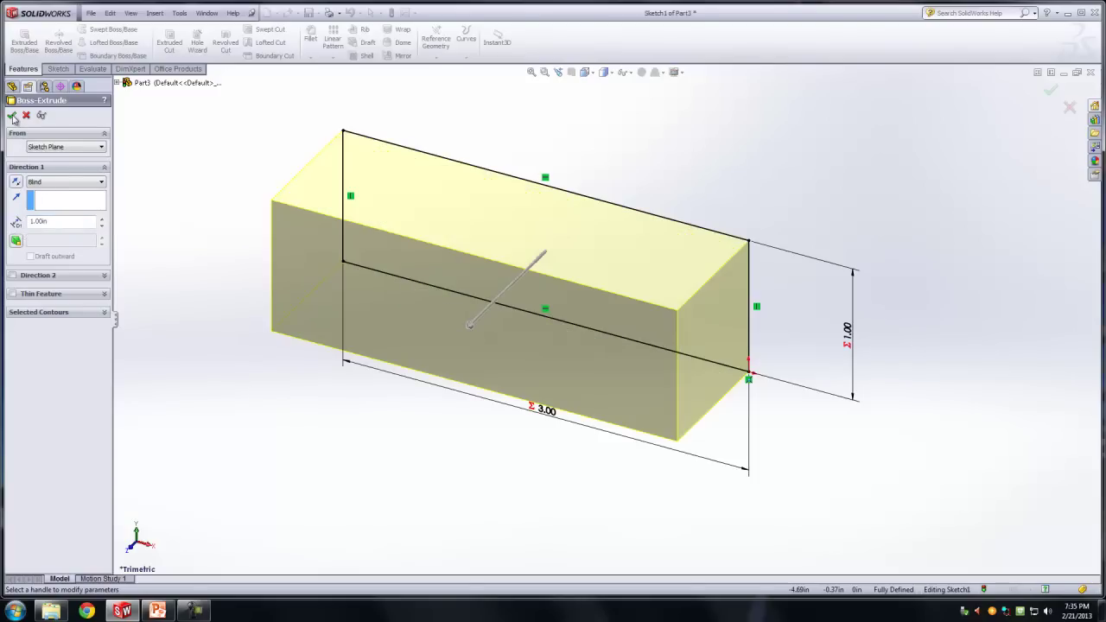
left_click(12, 116)
left_click(243, 245)
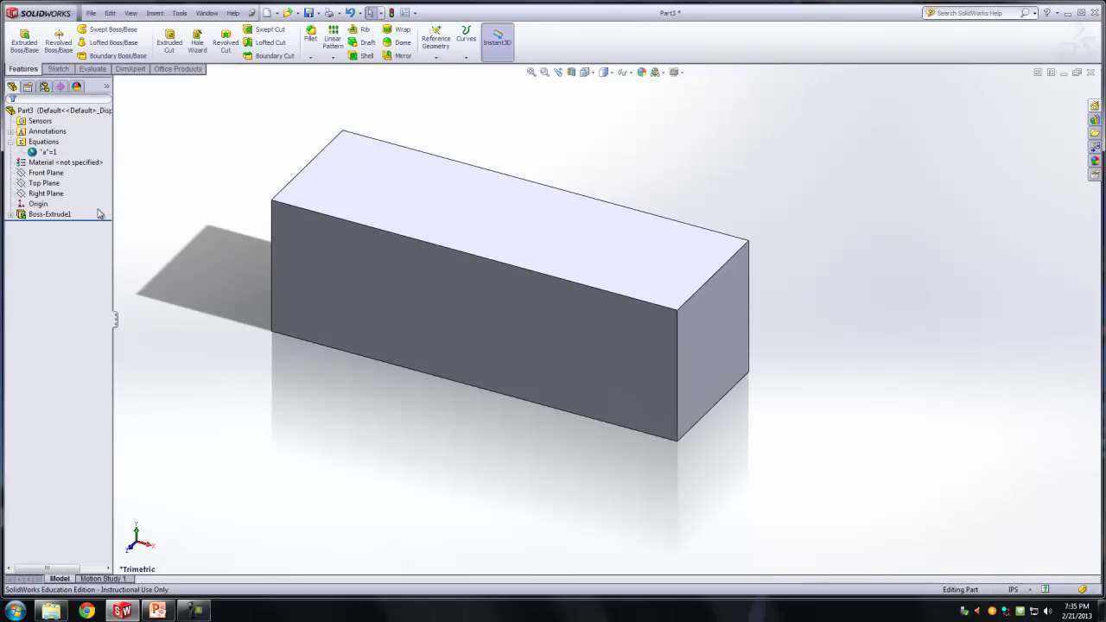
Reopen the extrusion's sketch in Front view, delete the 3.00 width dimension, and drag the corner past the origin.
left_click(53, 214)
right_click(61, 216)
left_click(81, 184)
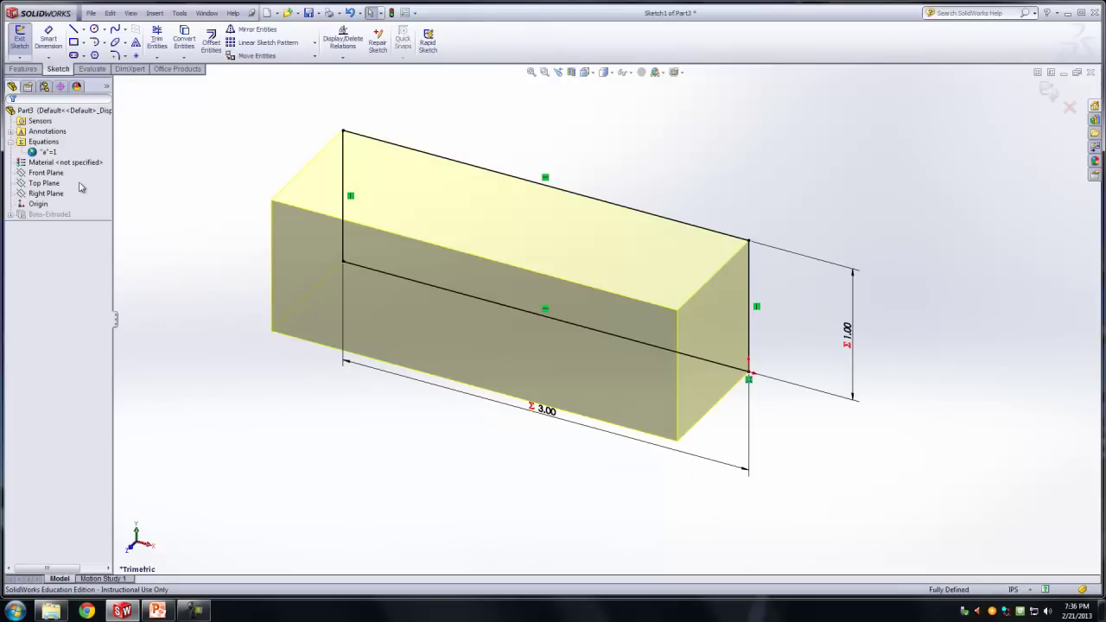
key("space")
double_click(442, 363)
left_click(553, 442)
key("Delete")
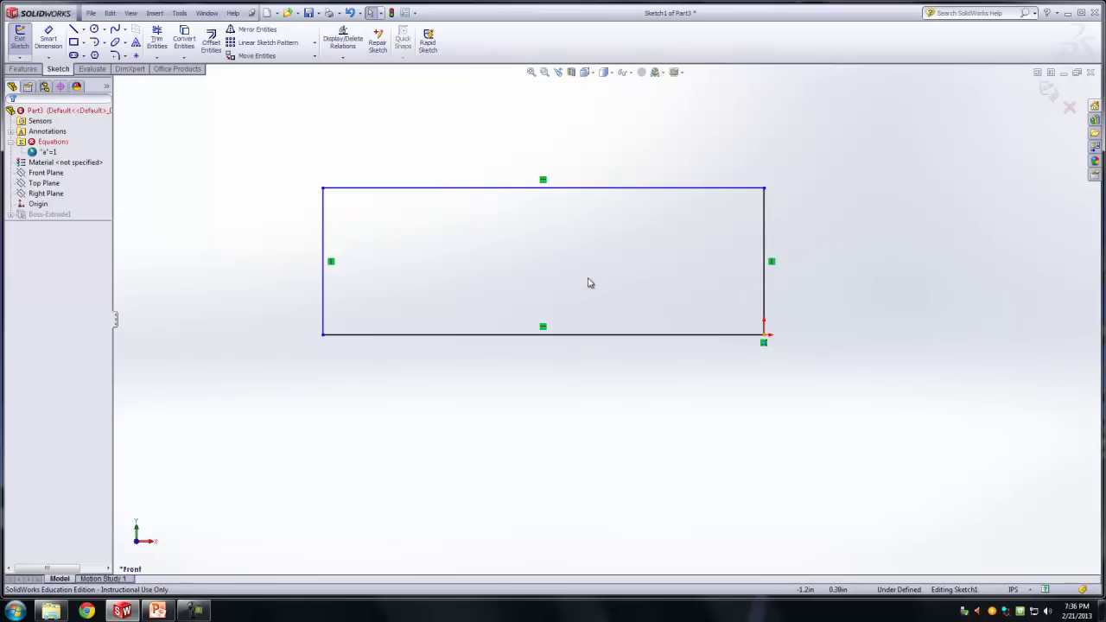
left_click_drag(323, 188, 444, 466)
left_click_drag(346, 249, 864, 545)
left_click(868, 543)
Draw a center rectangle at the origin, then delete it.
left_click(83, 42)
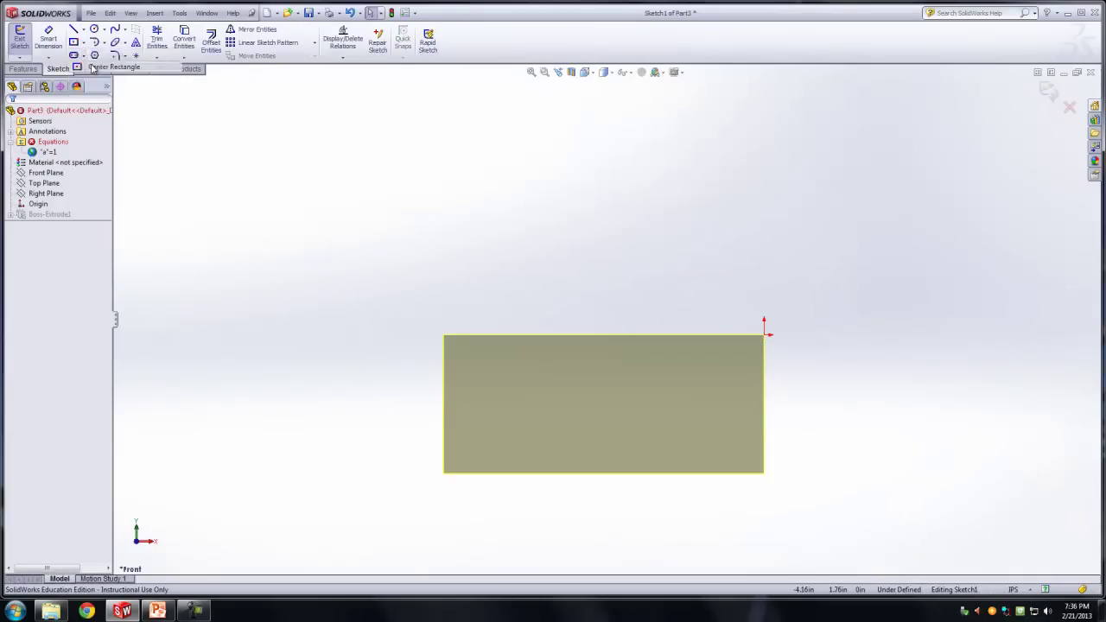
left_click(113, 56)
left_click(764, 335)
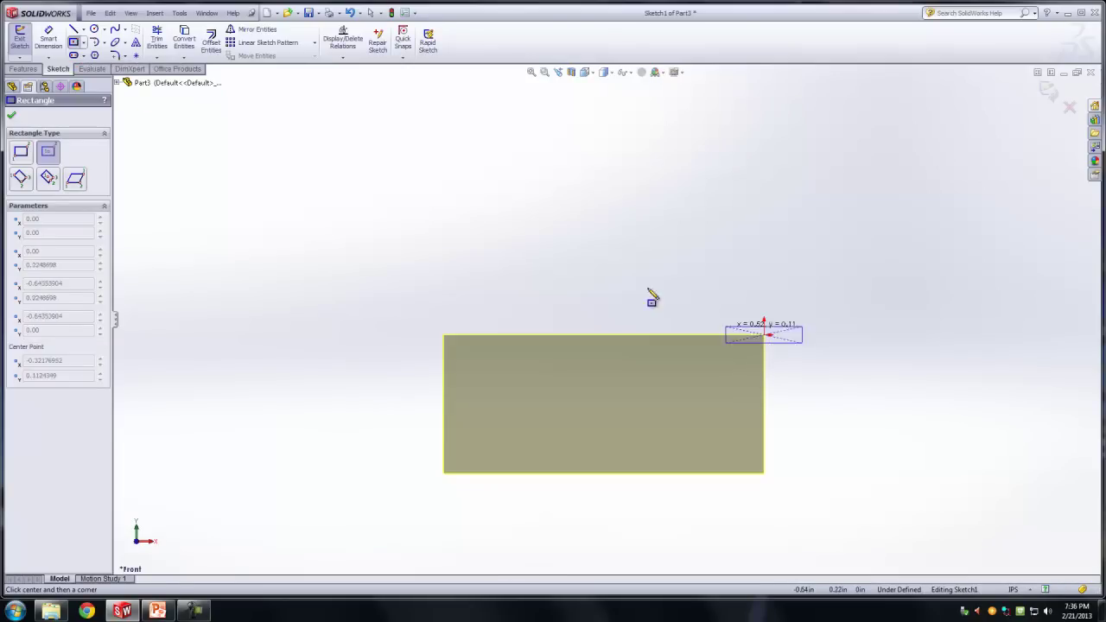
left_click(521, 206)
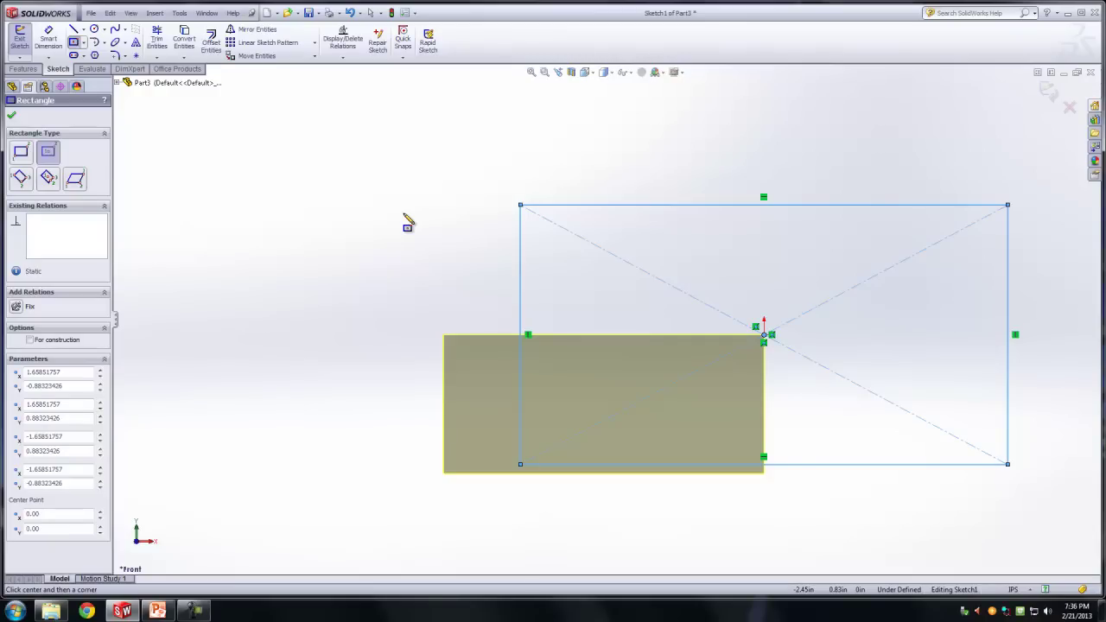
left_click(11, 115)
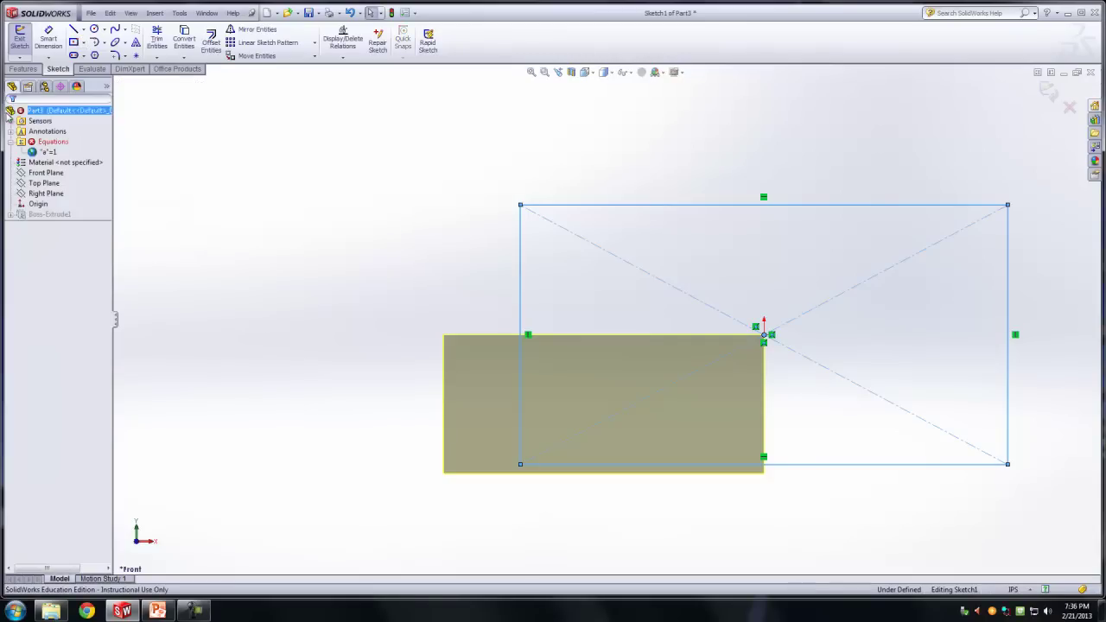
left_click(84, 42)
mouse_move(377, 145)
left_mouse_down()
mouse_move(908, 385)
mouse_move(1071, 502)
left_mouse_up()
key("Delete")
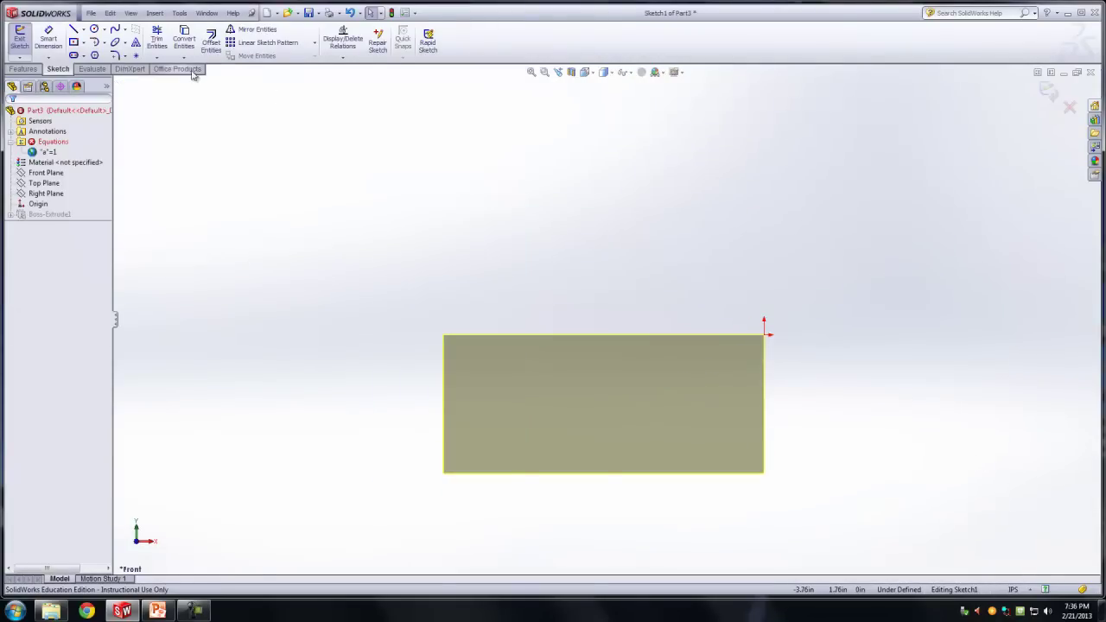
Draw a corner rectangle from the origin extending up and to the left.
left_click(85, 43)
left_click(114, 54)
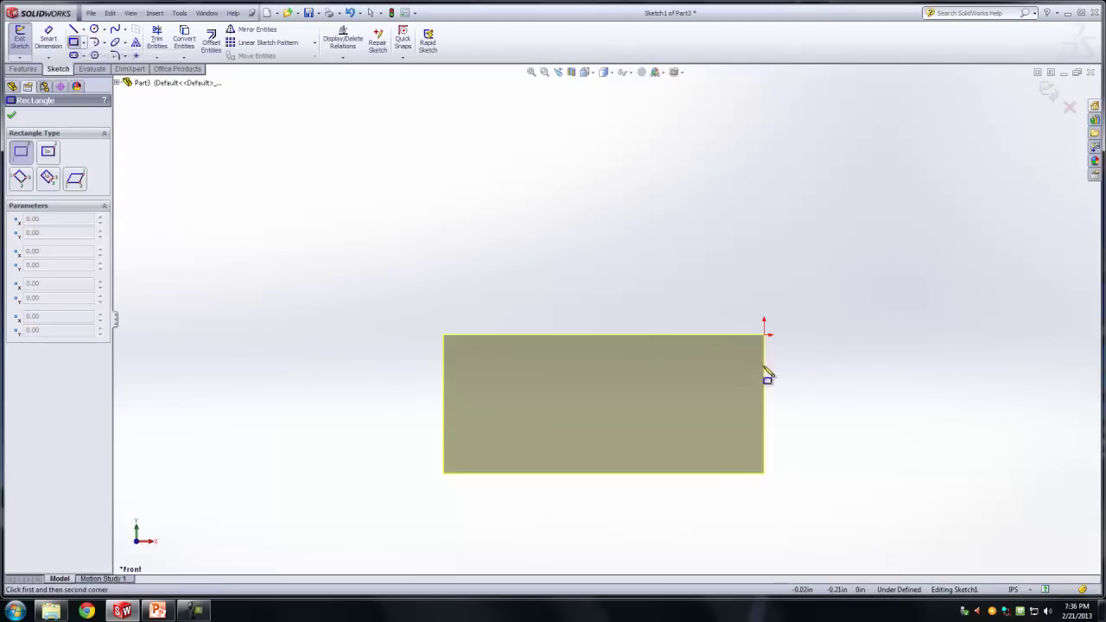
left_click(764, 335)
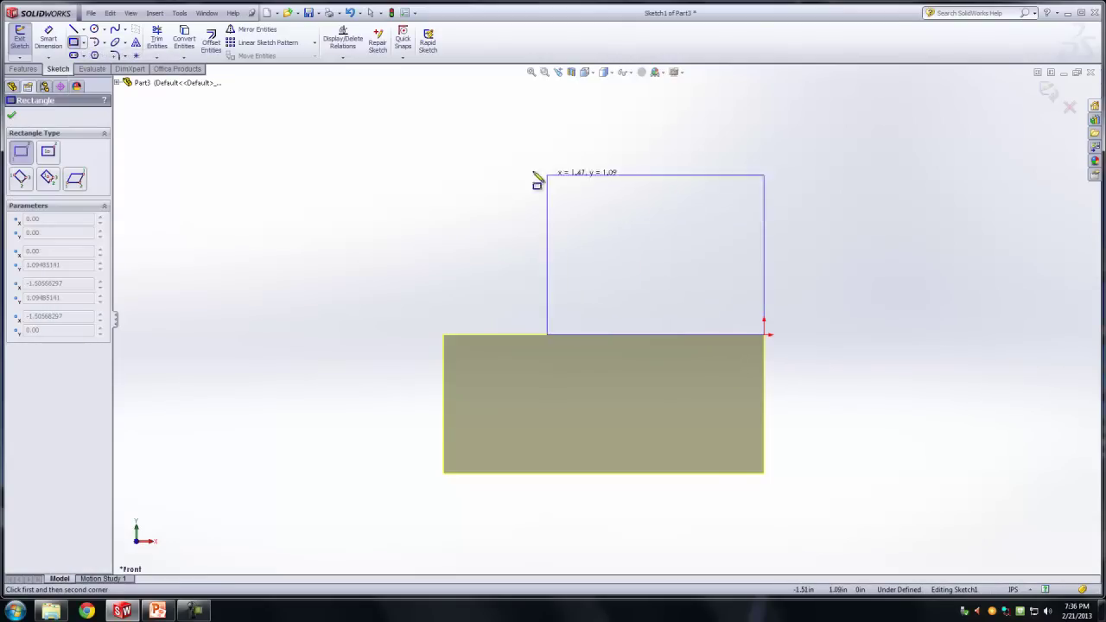
left_click(393, 141)
Rebuild the part, dismiss the equation error report, and bring up the Equations manager.
left_click(21, 69)
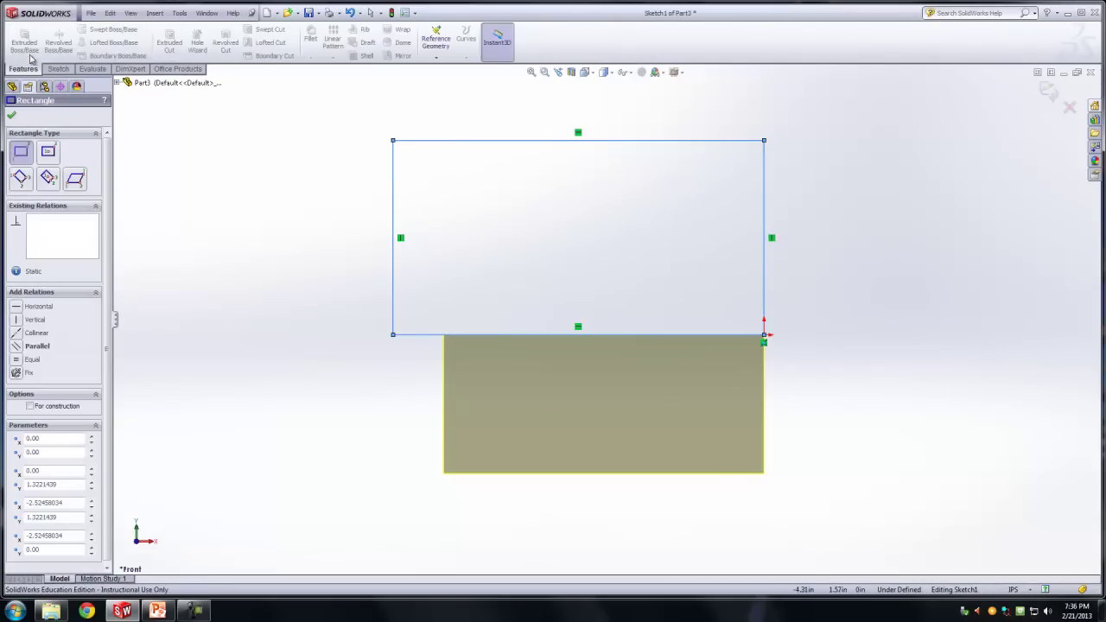
left_click(1047, 92)
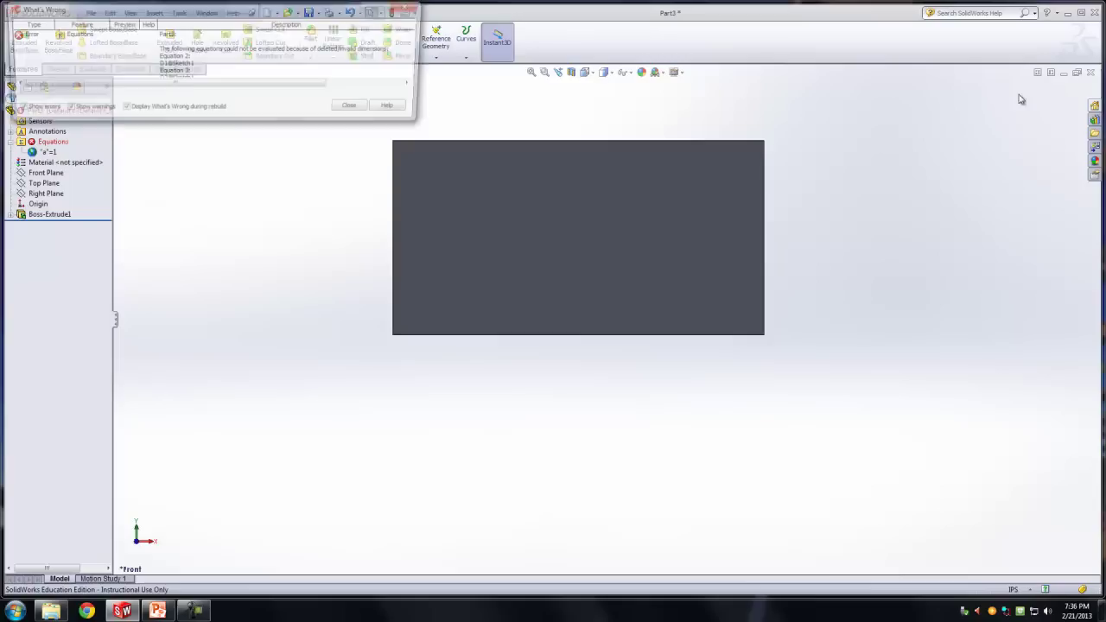
left_click(356, 108)
left_click(52, 141)
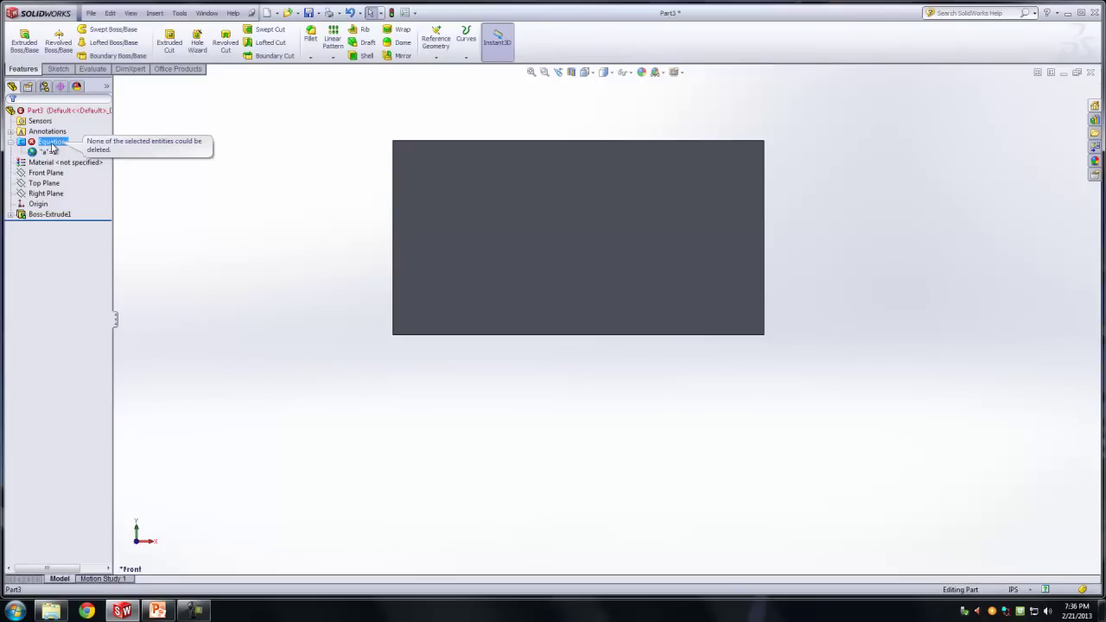
right_click(52, 144)
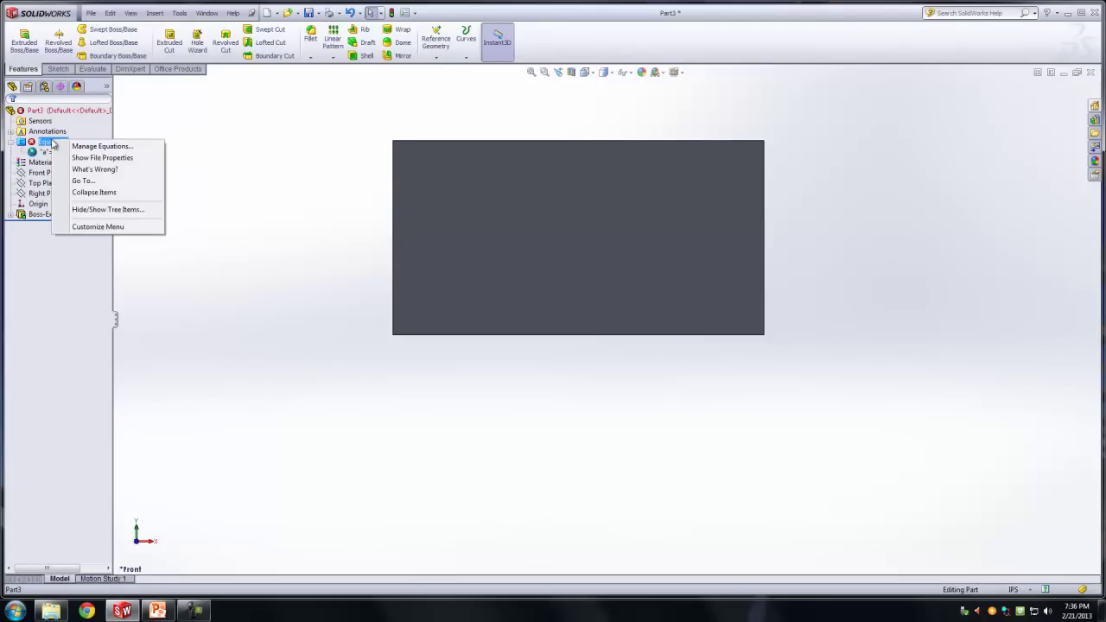
left_click(95, 147)
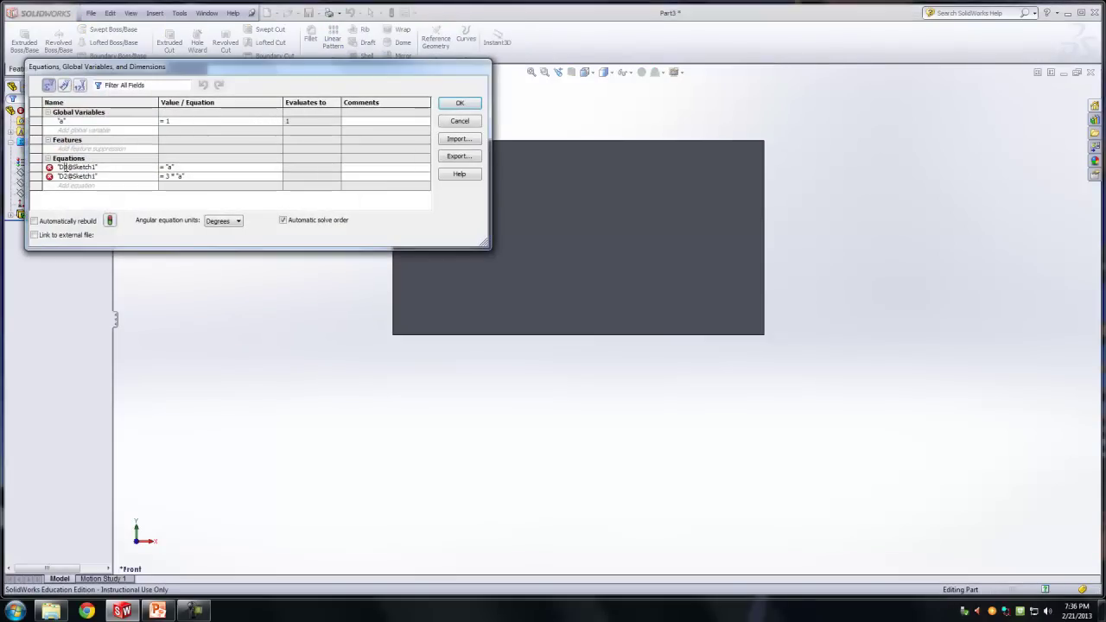
Delete the D1@Sketch1 and D2@Sketch1 equations and accept the syntax warning.
left_click(183, 166)
type("\"a")
key("BackSpace")
key("BackSpace")
key("BackSpace")
key("BackSpace")
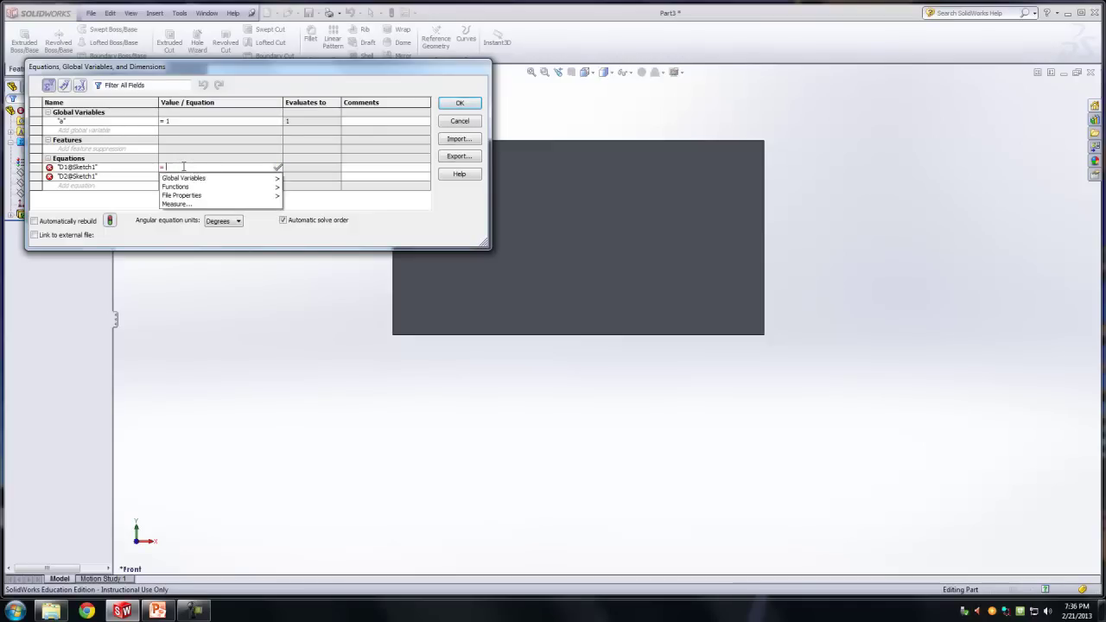
key("Escape")
left_click(202, 178)
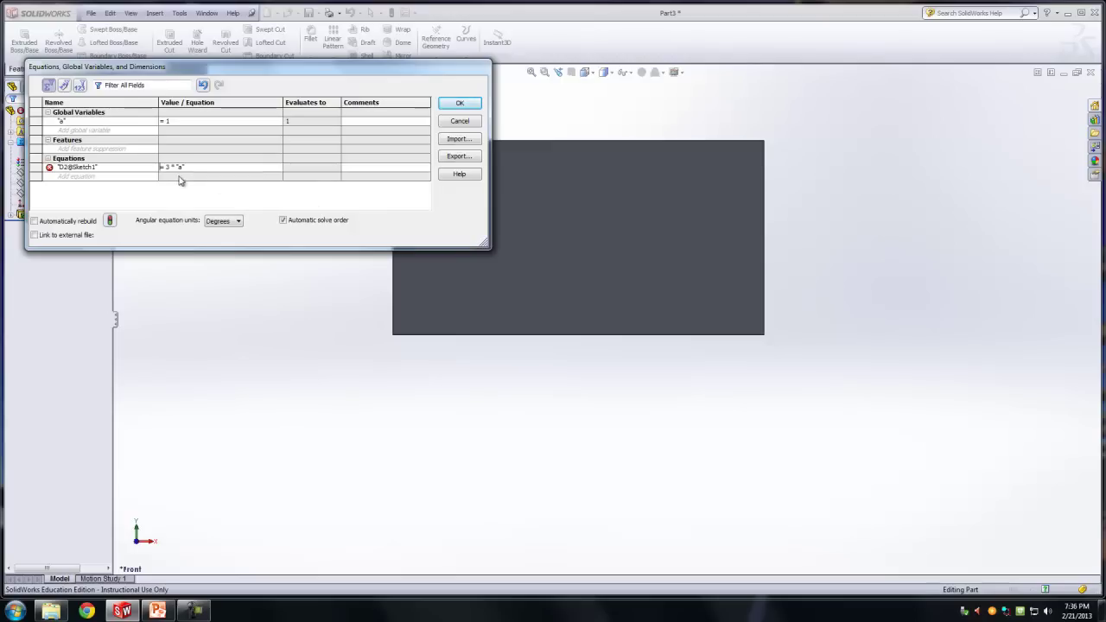
key("BackSpace")
key("BackSpace")
key("BackSpace")
key("BackSpace")
key("BackSpace")
key("BackSpace")
key("BackSpace")
key("BackSpace")
key("BackSpace")
left_click(461, 104)
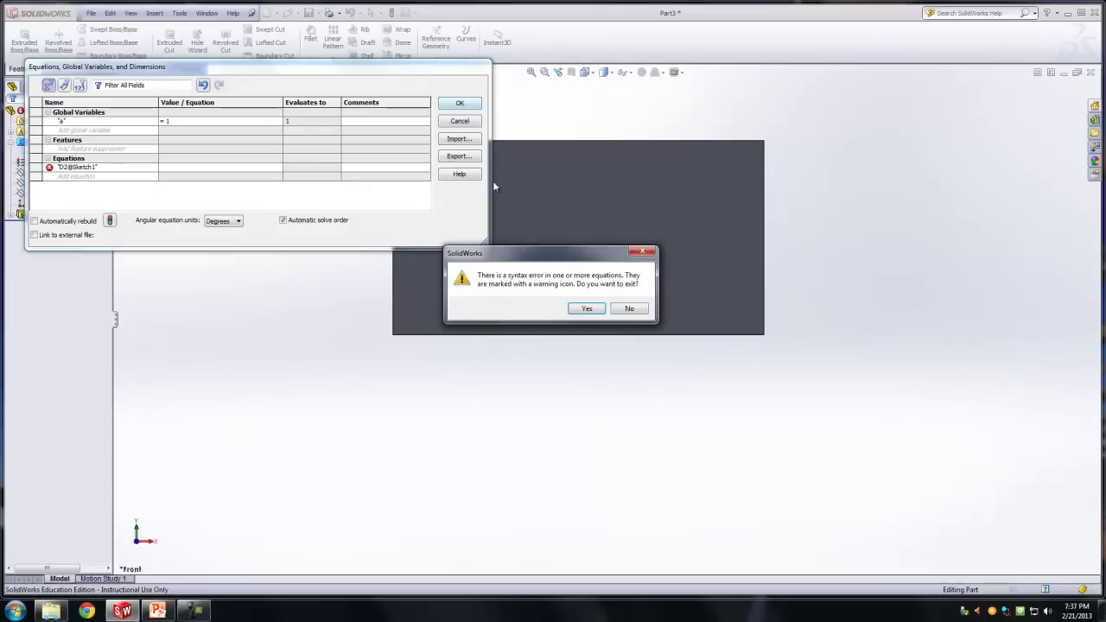
left_click(592, 306)
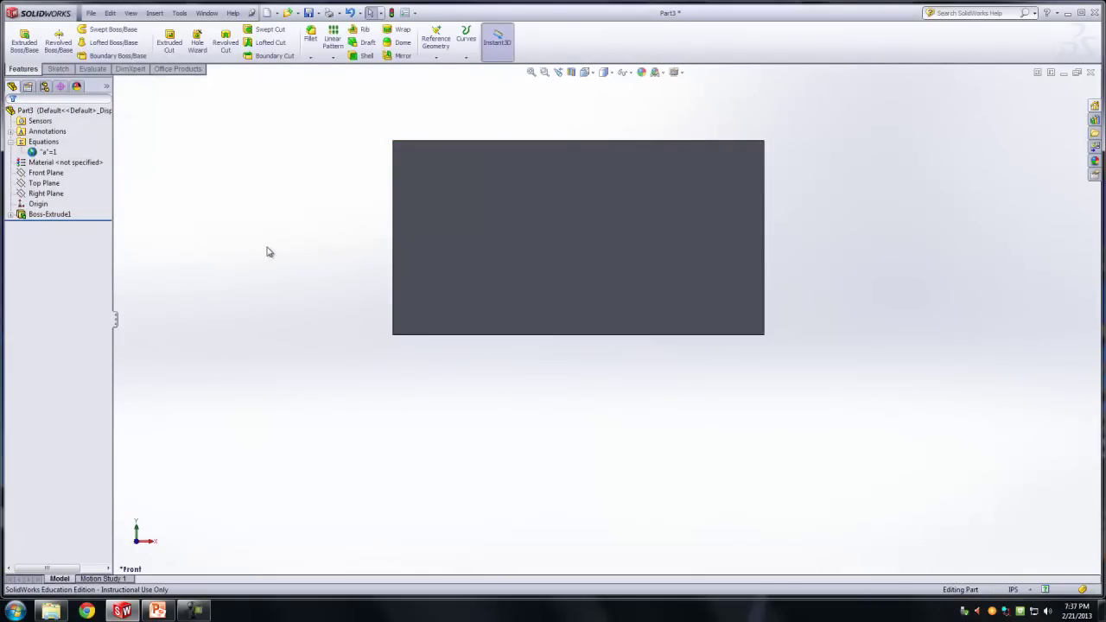
Show the part origin and set an isometric view zoomed to fit.
middle_click_drag(306, 253, 300, 314)
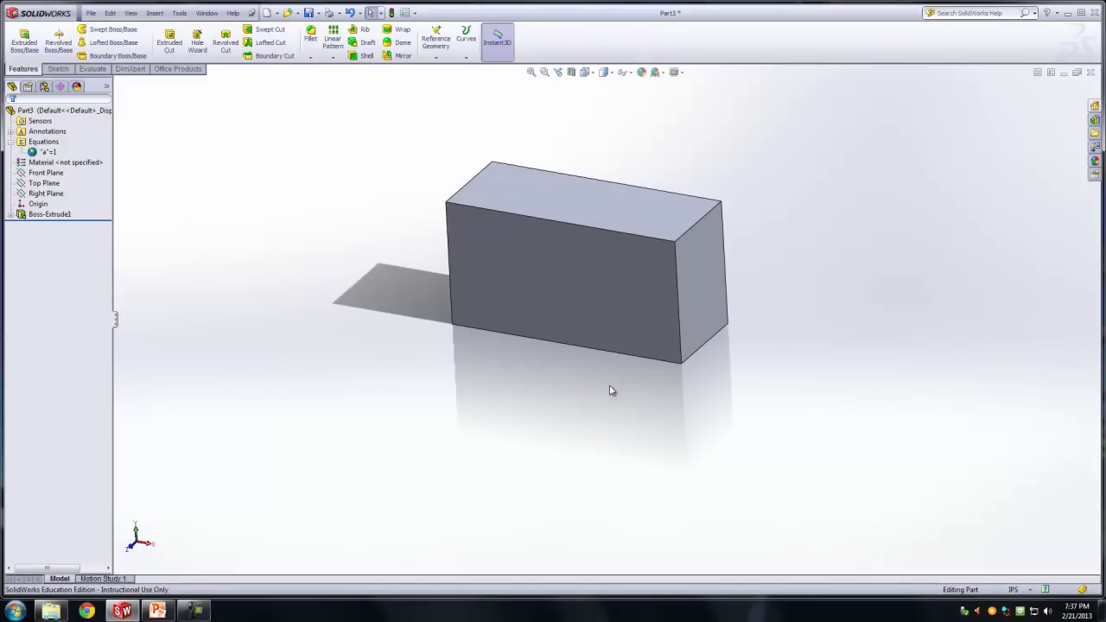
left_click(129, 13)
left_click(157, 156)
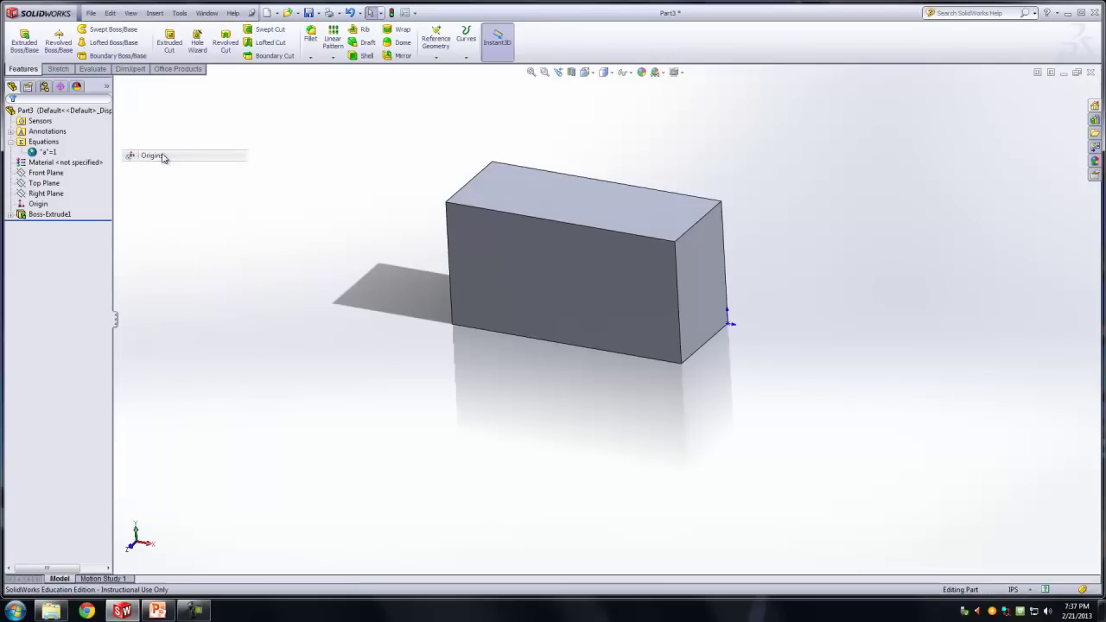
key("space")
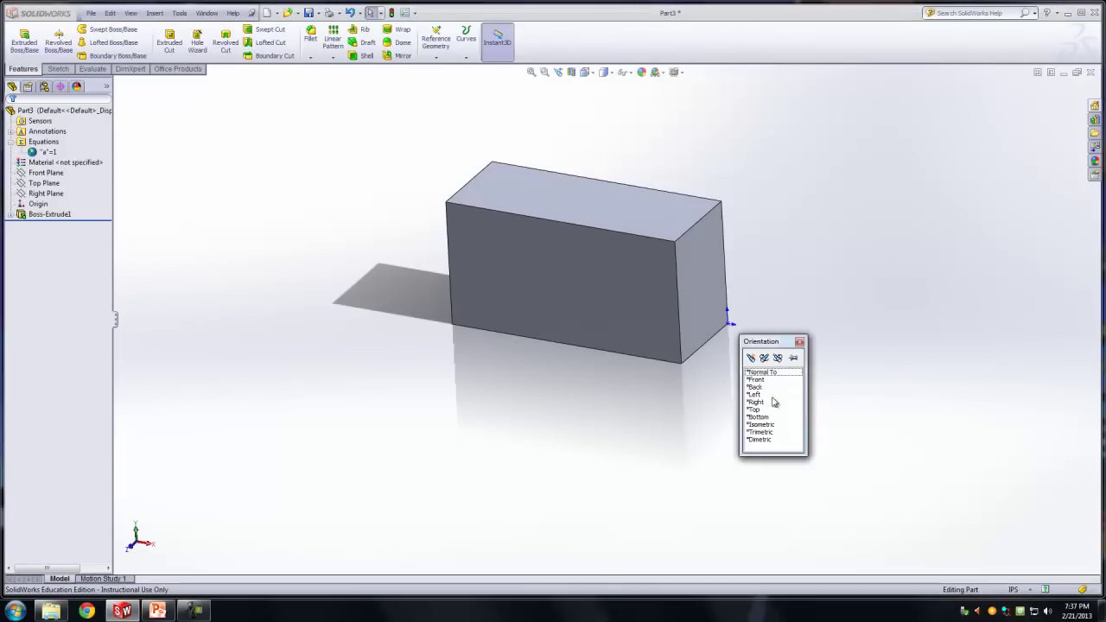
left_click(762, 425)
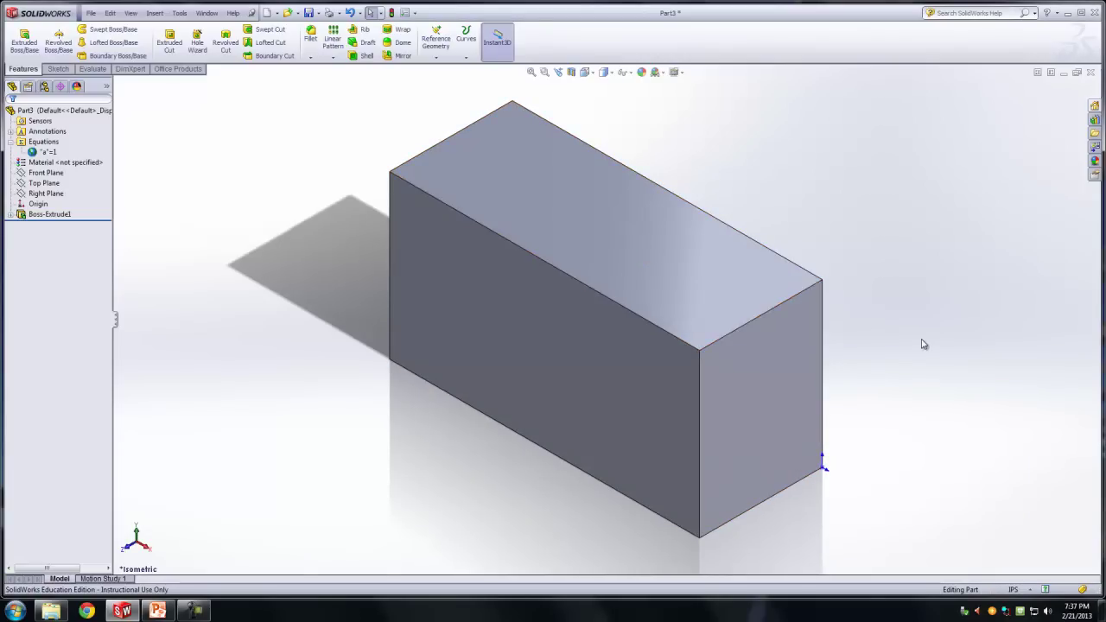
key("f")
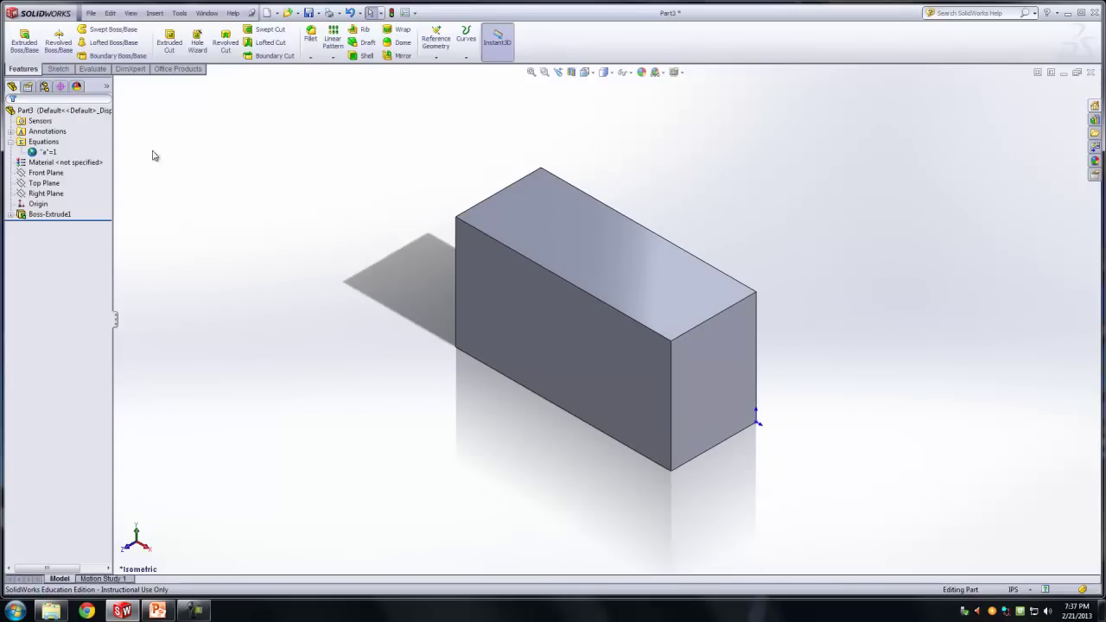
Assign 1060 Alloy as the part's material.
left_click(70, 166)
right_click(45, 170)
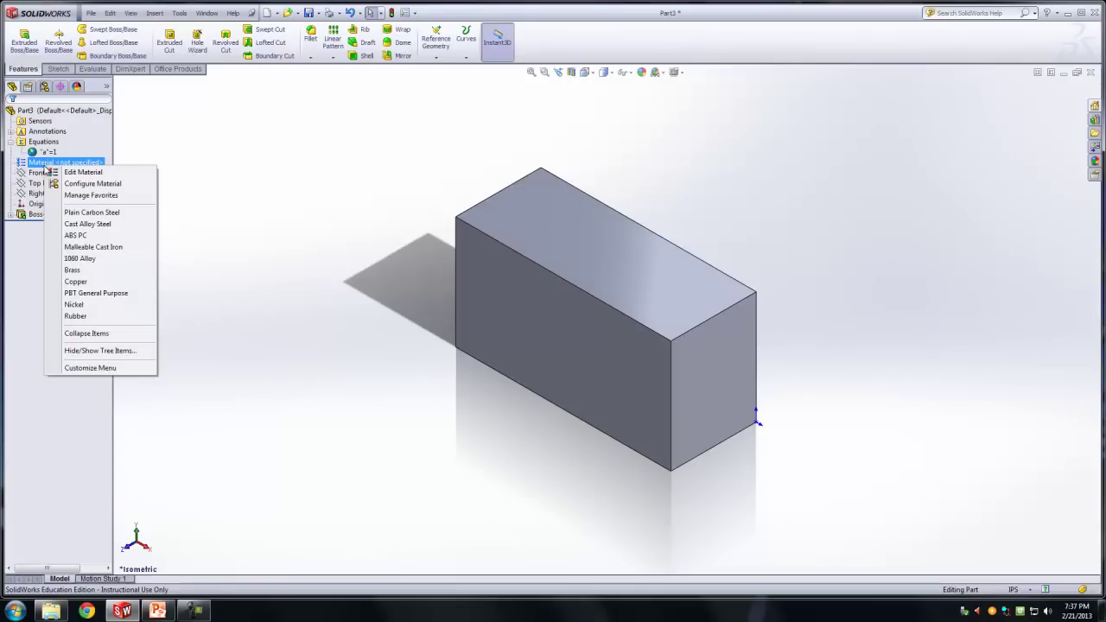
left_click(79, 259)
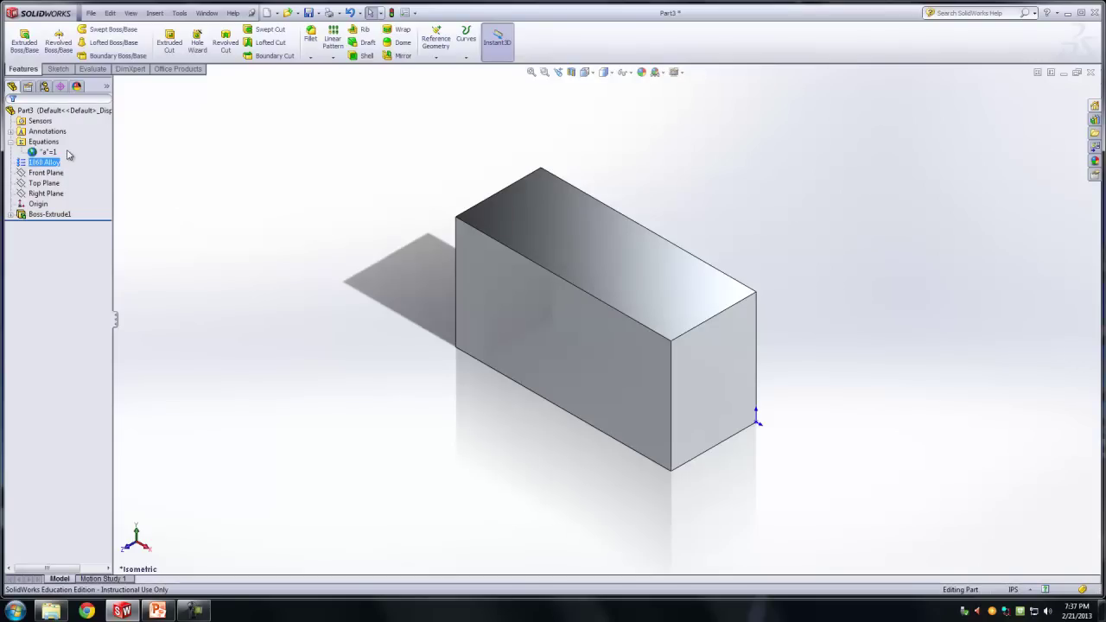
Calculate the part's mass properties, then close the results.
left_click(93, 69)
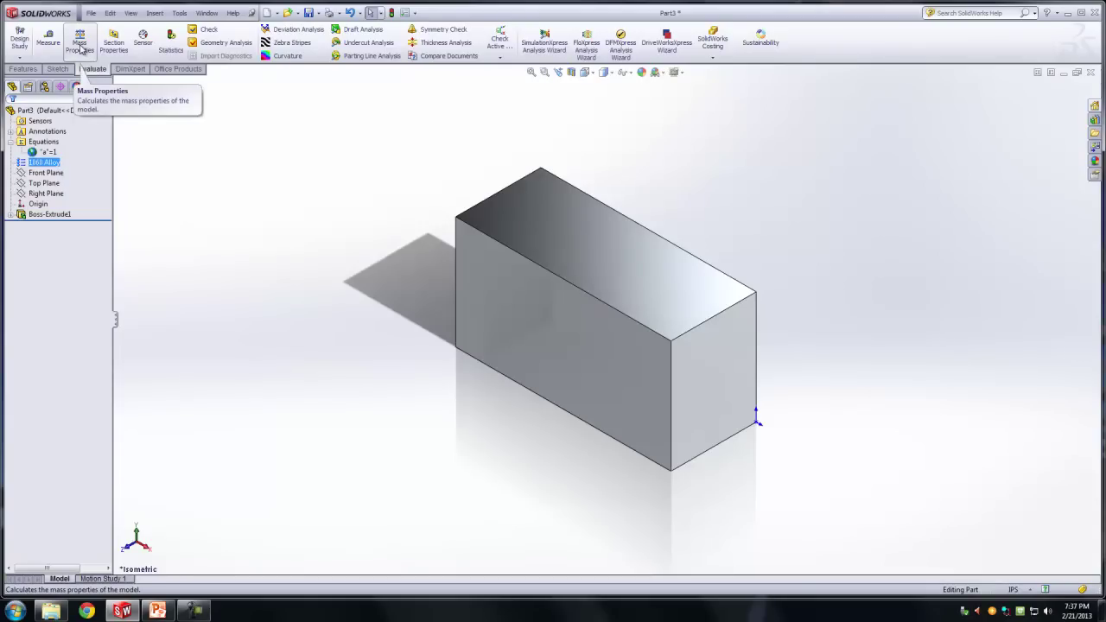
left_click(80, 47)
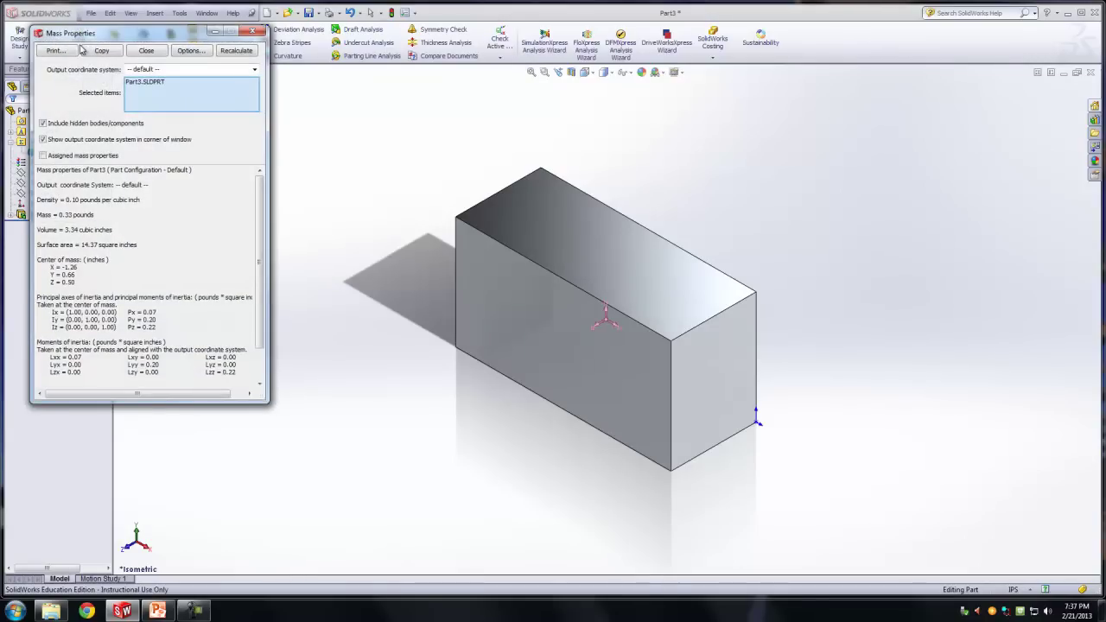
left_click(252, 32)
Change Boss-Extrude1's Direction 1 end condition to Mid Plane.
left_click(47, 214)
right_click(48, 215)
left_click(75, 184)
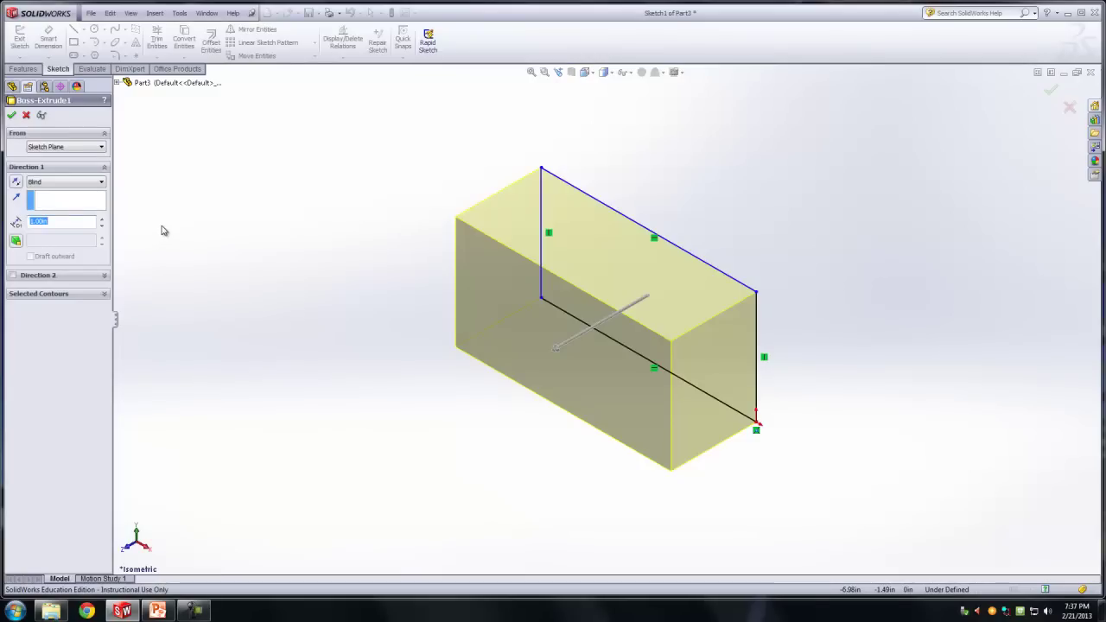
left_click(73, 183)
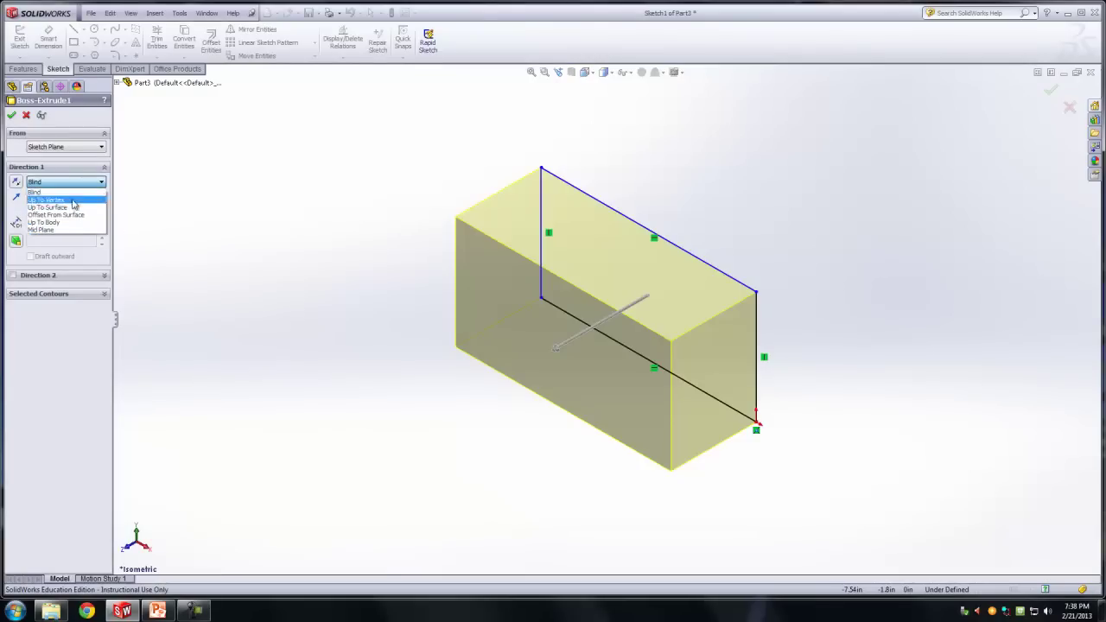
left_click(72, 230)
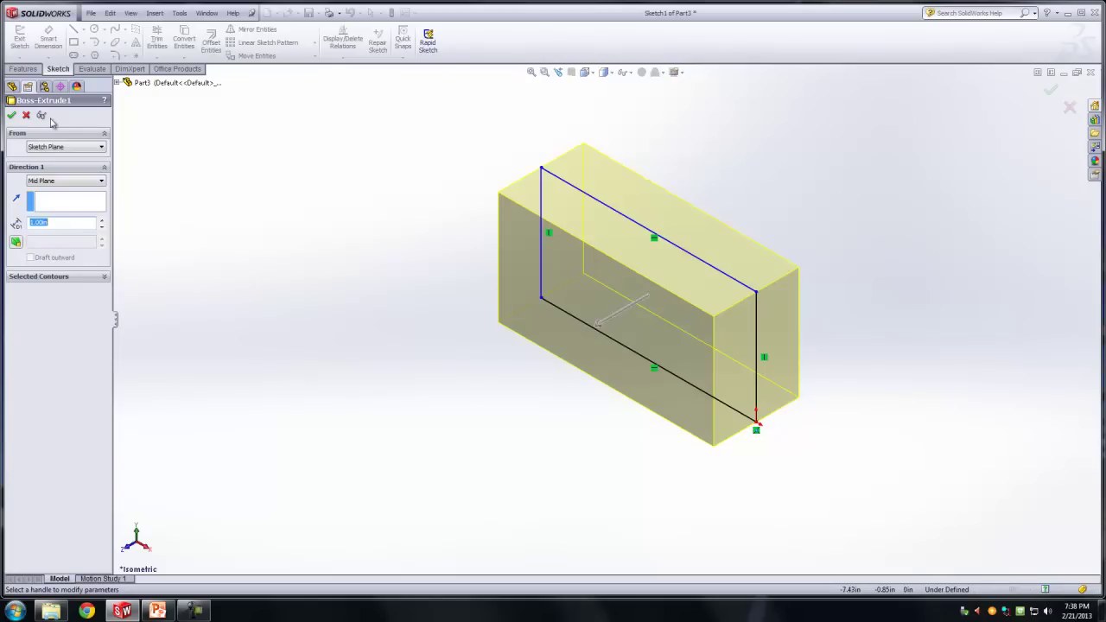
left_click(11, 115)
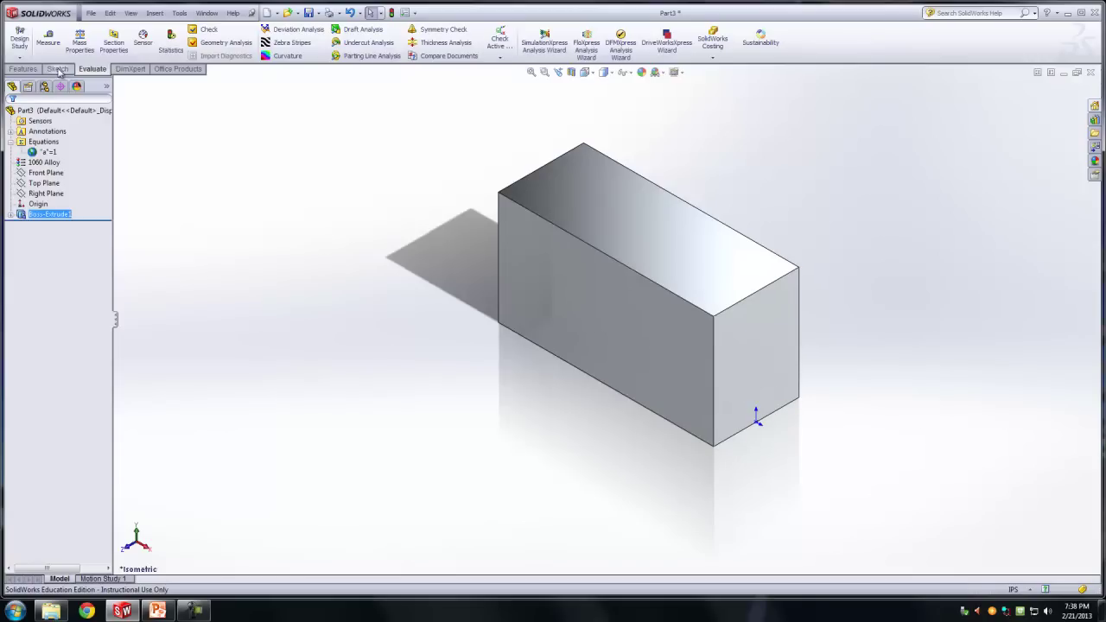
left_click(79, 41)
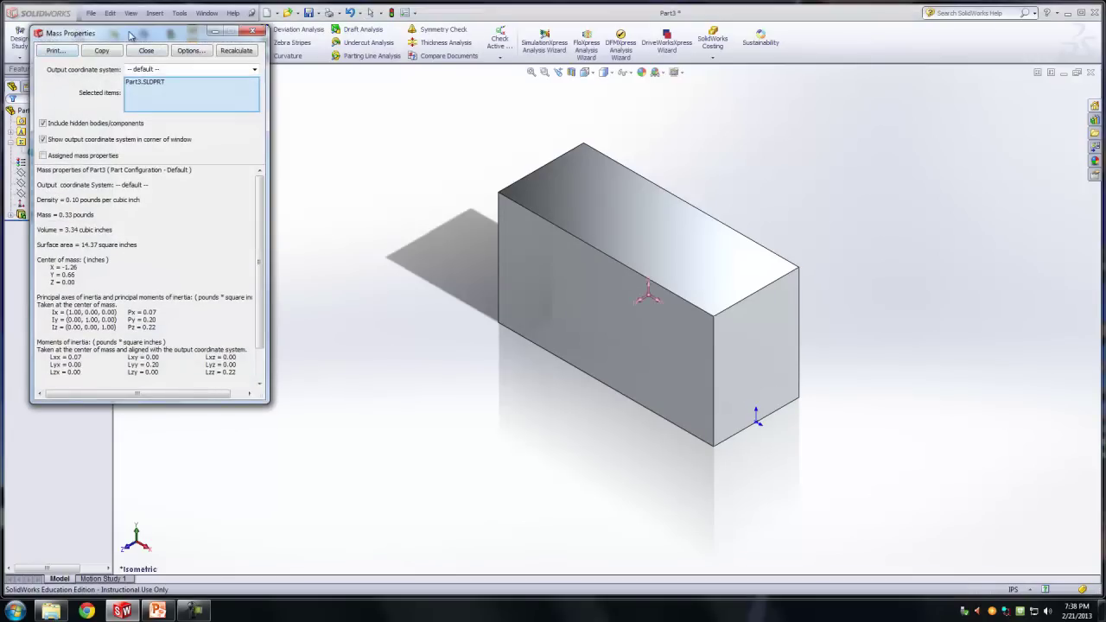
left_click_drag(133, 34, 263, 95)
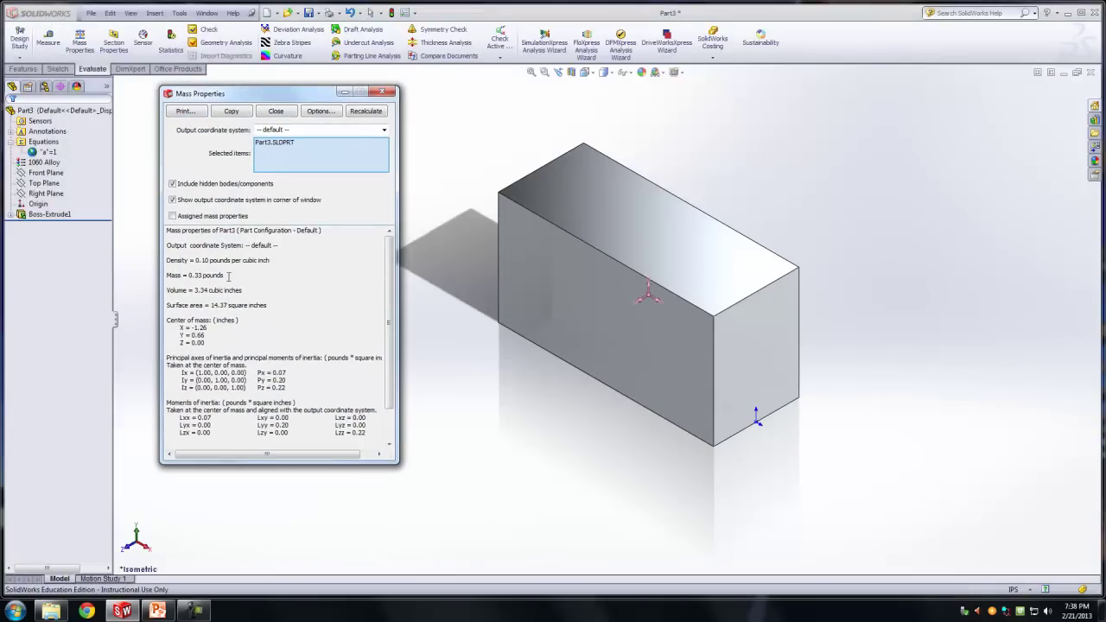
left_click_drag(228, 275, 162, 275)
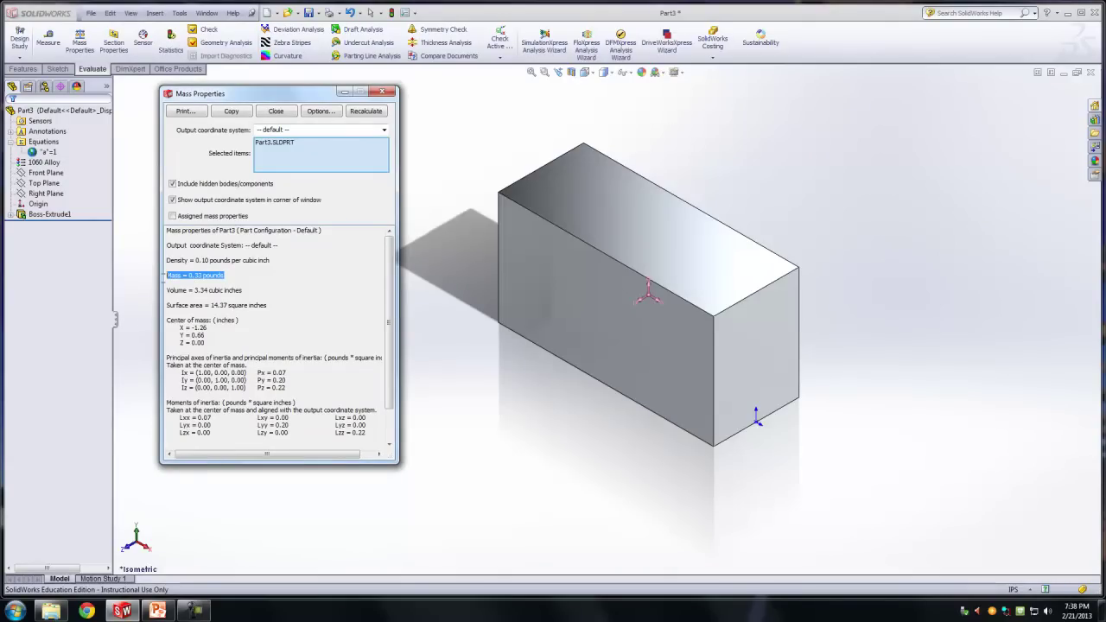
left_click_drag(244, 290, 189, 292)
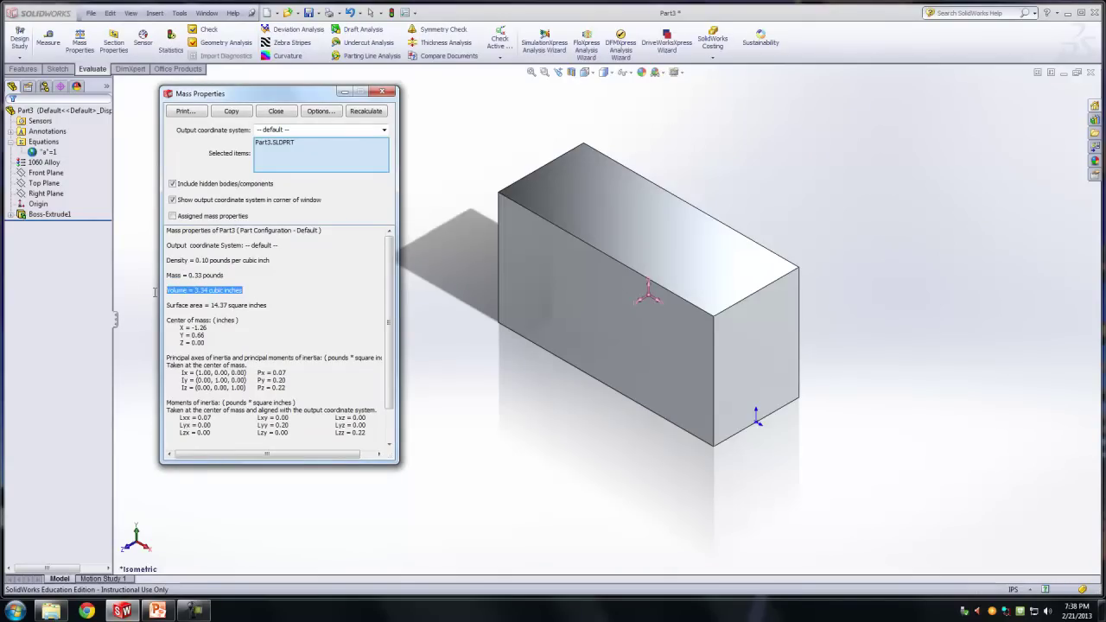
left_click(279, 306)
left_click(383, 91)
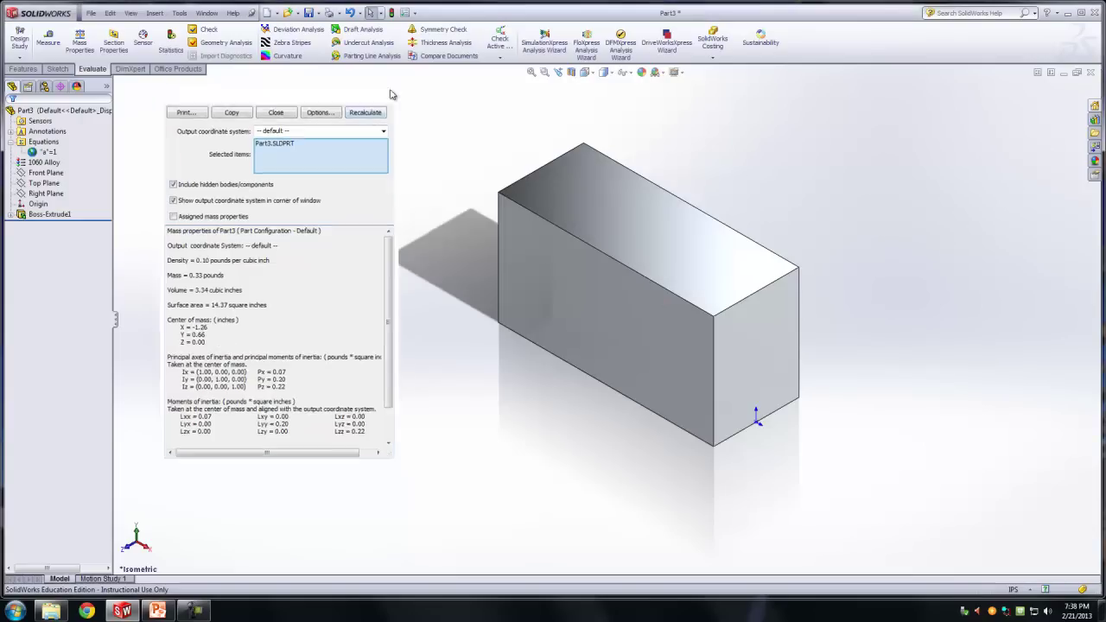
Reopen the beam sketch and dimension the bottom line to 3 in.
right_click(61, 215)
left_click(87, 183)
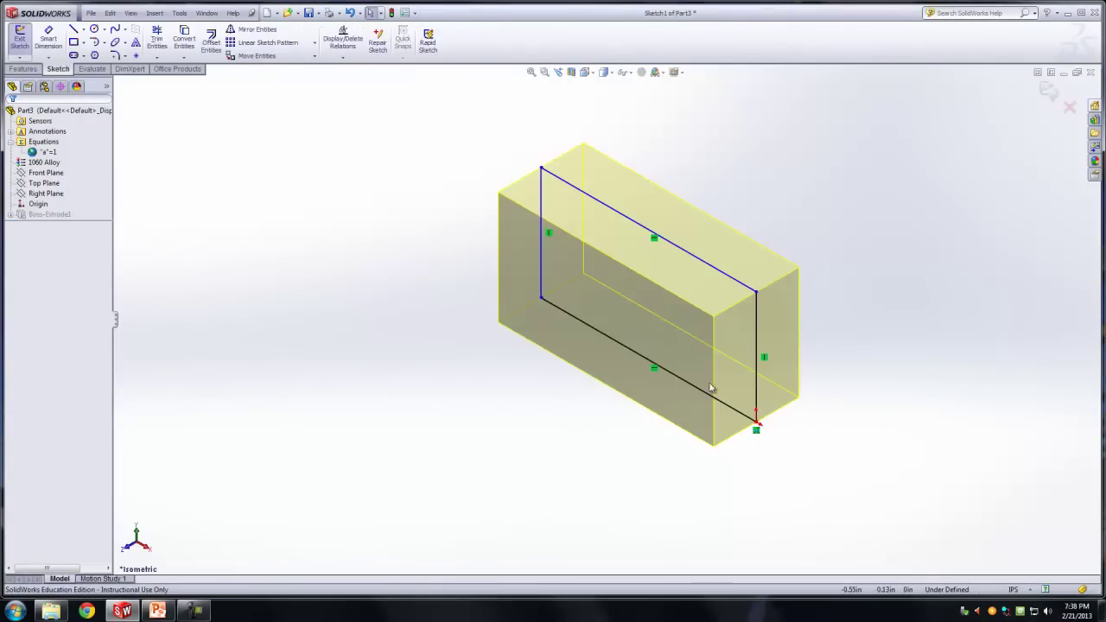
left_click(48, 38)
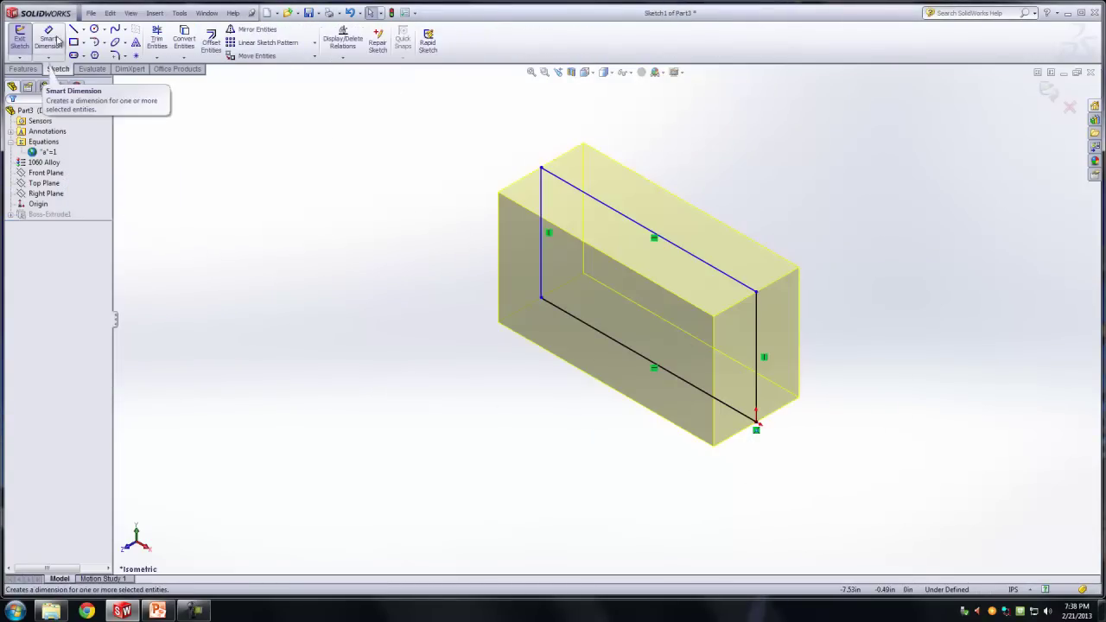
left_click(635, 357)
left_click(613, 440)
type("3")
key("Return")
Dimension the right vertical line to 1 in, nudging the 1.00 label left.
left_click(757, 363)
left_click(843, 380)
type("1")
key("Return")
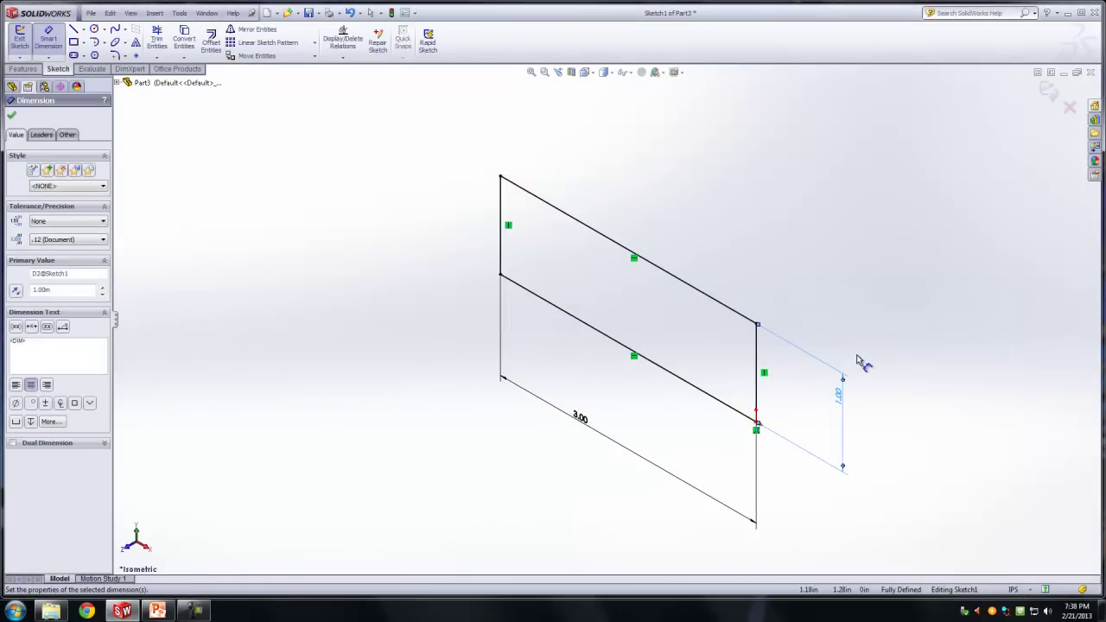
middle_click_drag(896, 452, 927, 404)
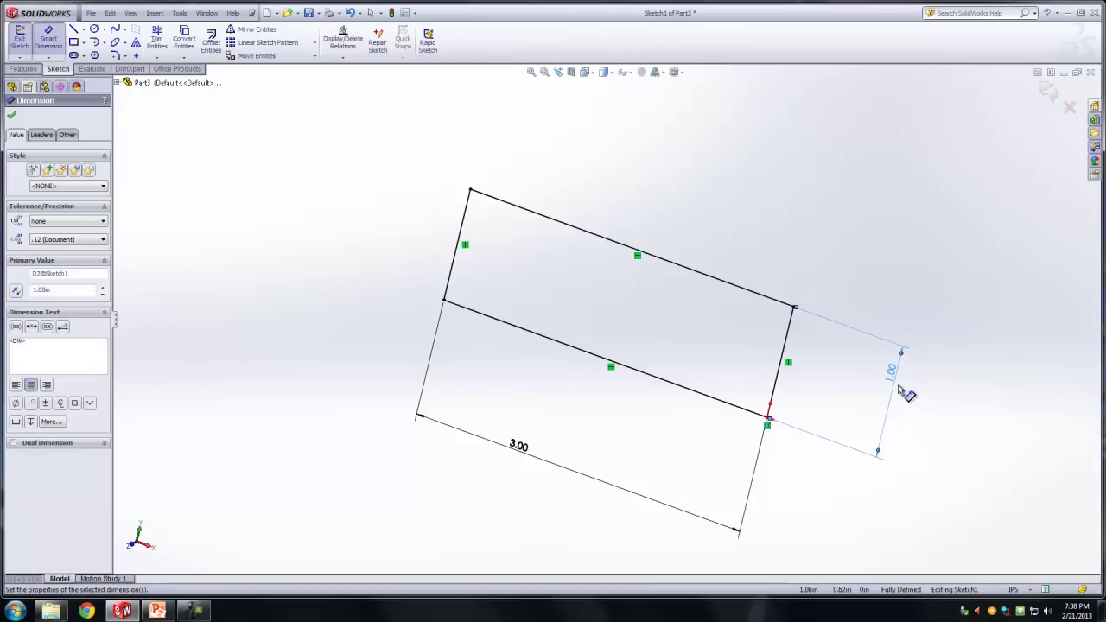
left_click_drag(883, 406, 872, 402)
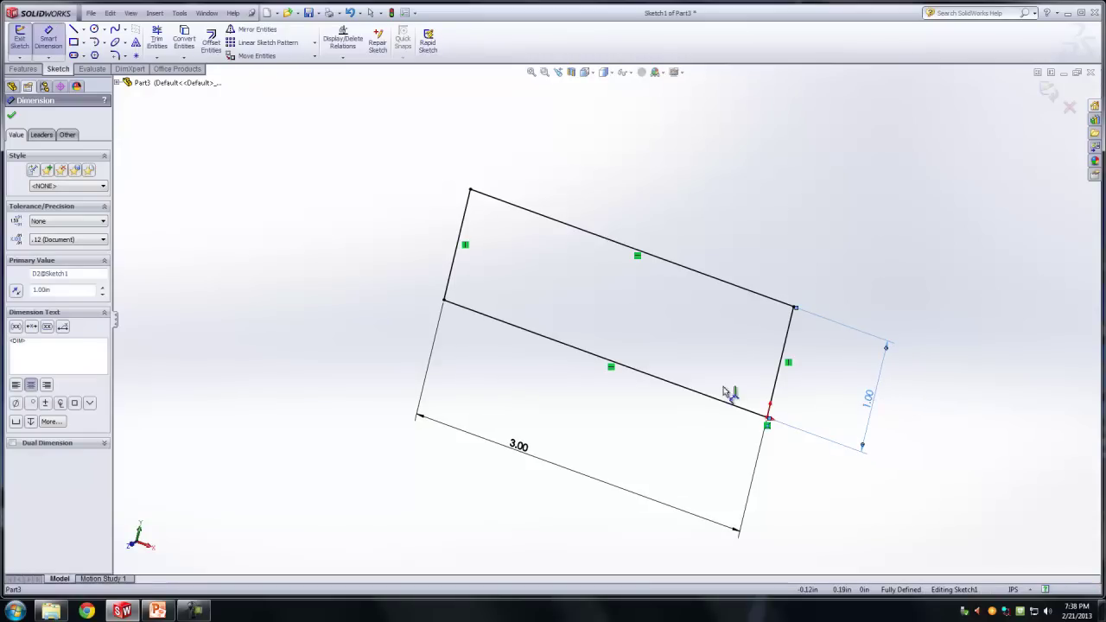
left_click(12, 115)
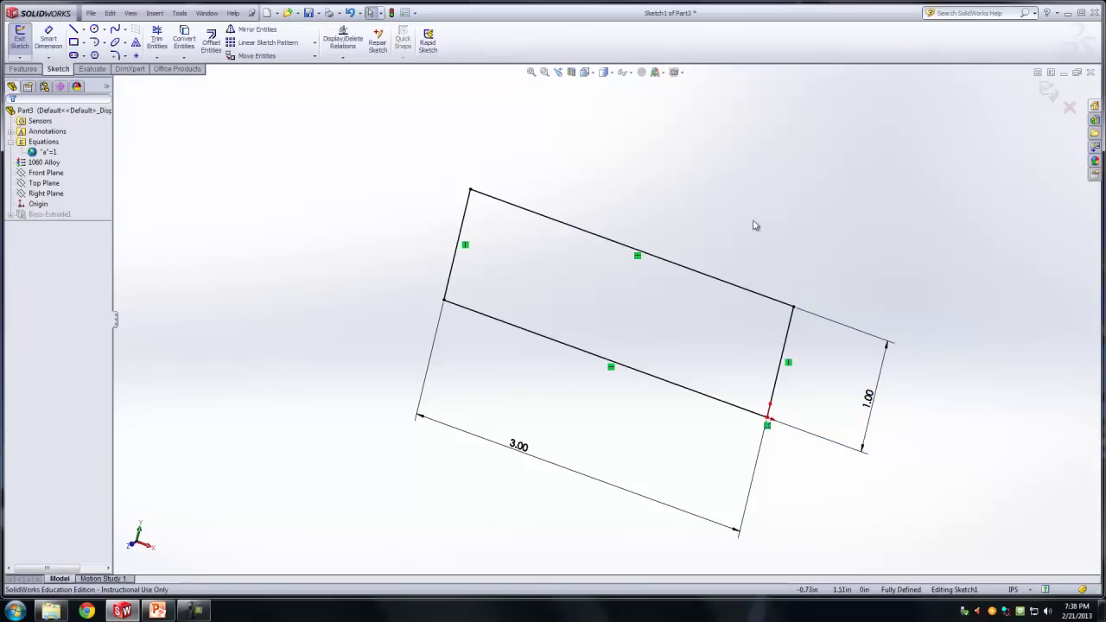
Rebuild the beam and check its mass properties: 0.29 pounds, 3.00 cubic inches.
left_click(1049, 89)
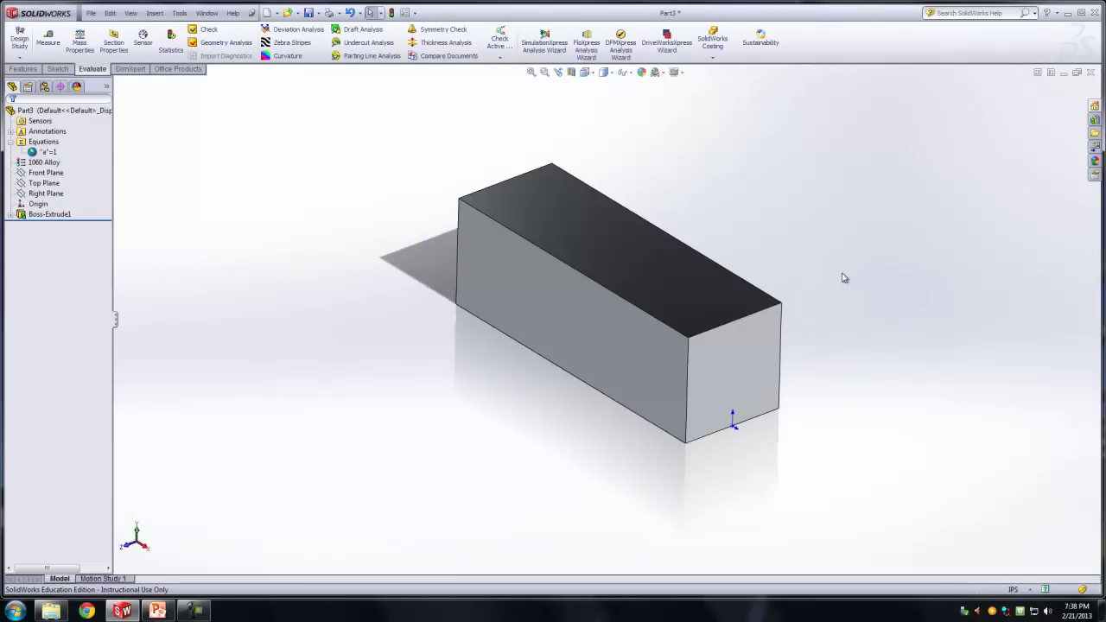
left_click(80, 39)
left_click(233, 275)
left_click(155, 275, "shift")
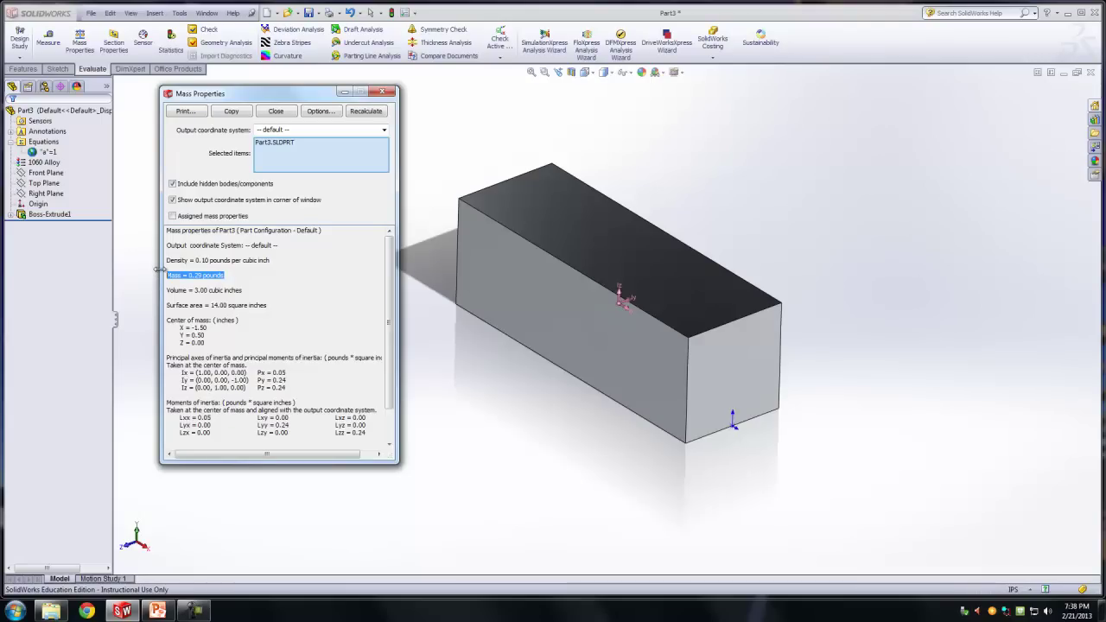
left_click_drag(244, 291, 152, 290)
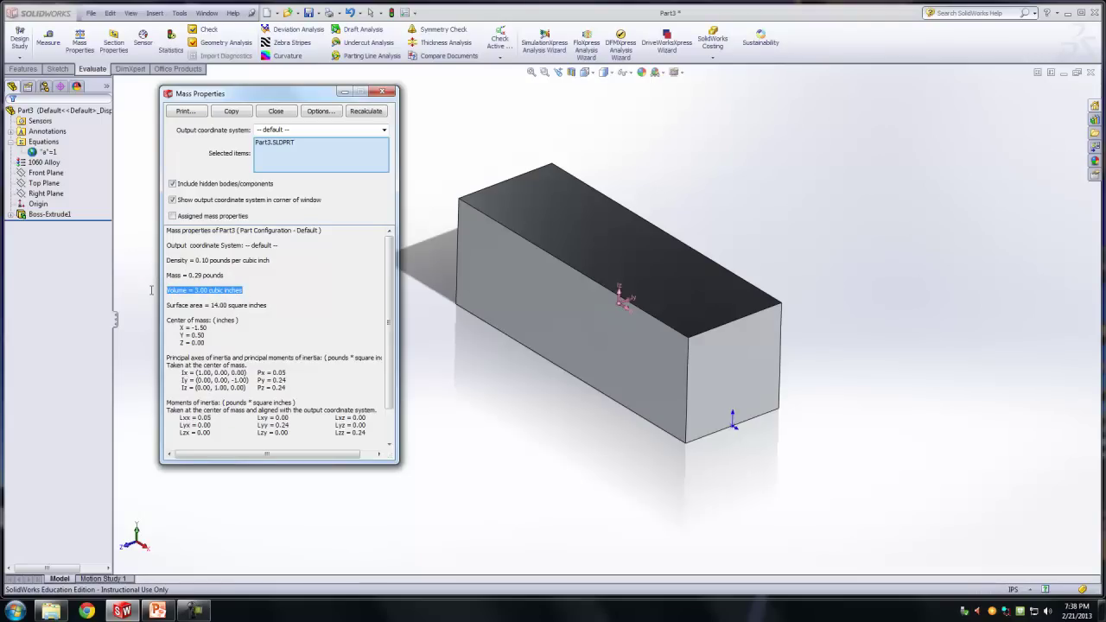
left_click_drag(206, 343, 168, 327)
left_click(206, 335)
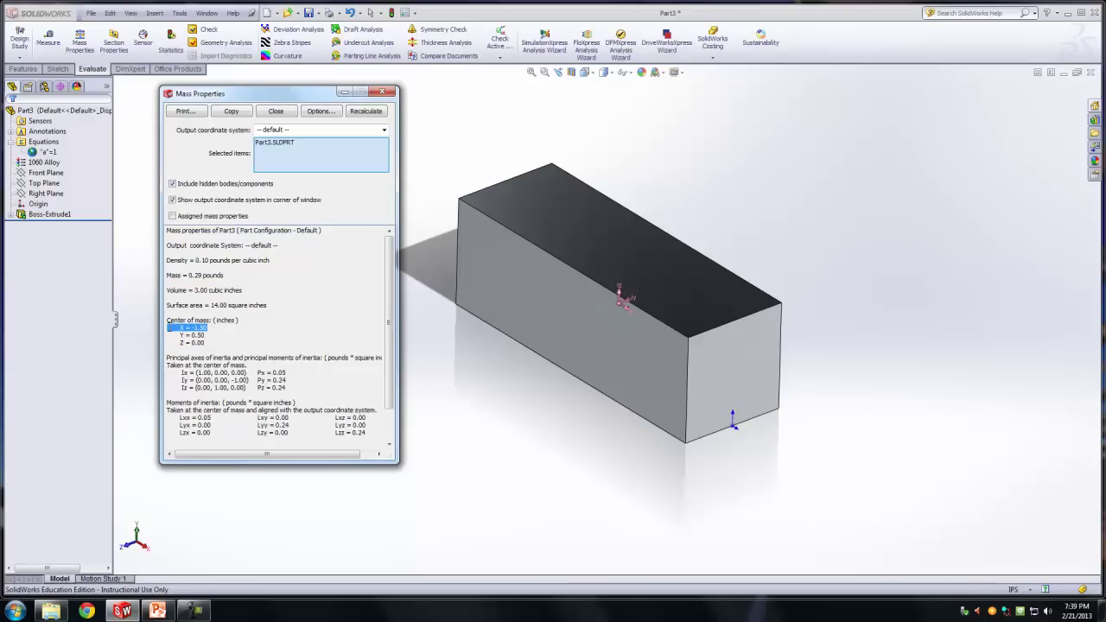
left_click_drag(207, 335, 177, 335)
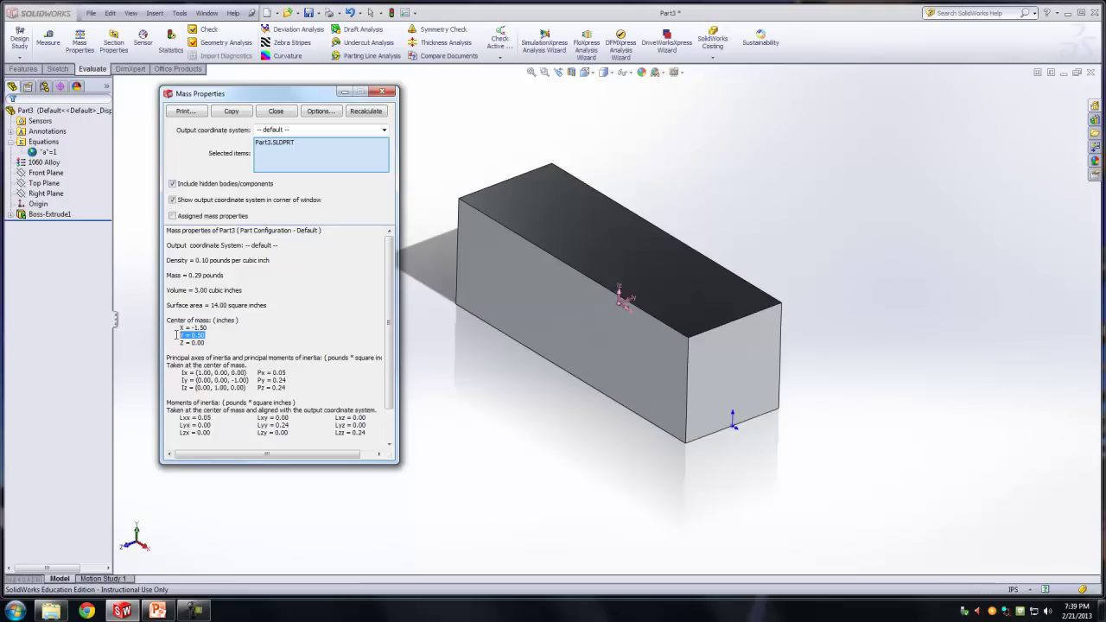
left_click_drag(208, 342, 170, 341)
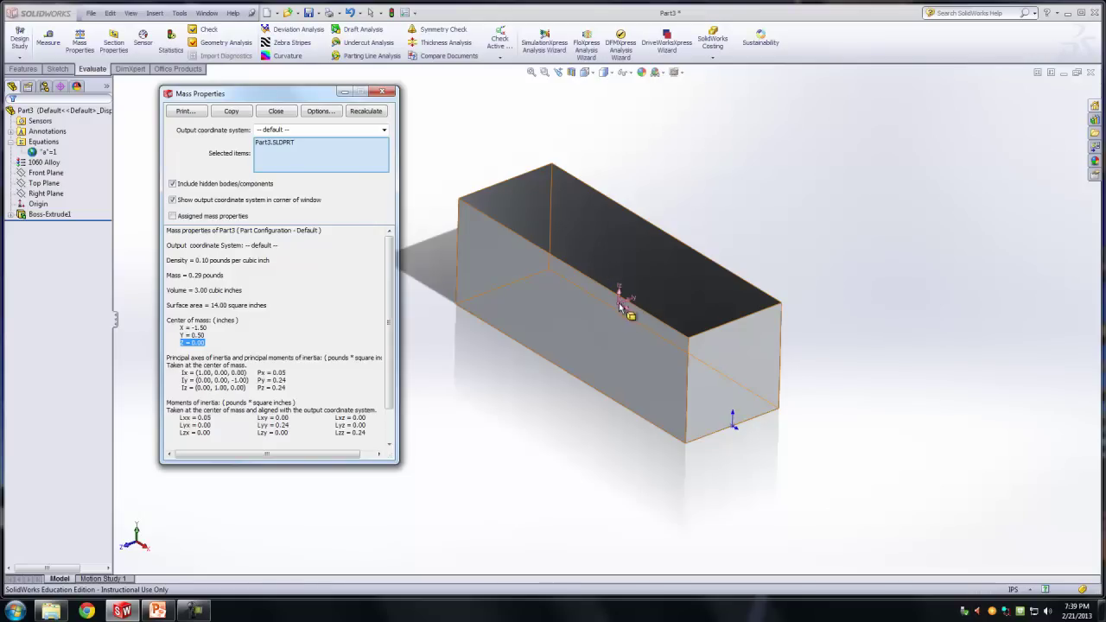
Close the Mass Properties results, set the beam to Isometric view and select its top-left corner vertex.
left_click(383, 92)
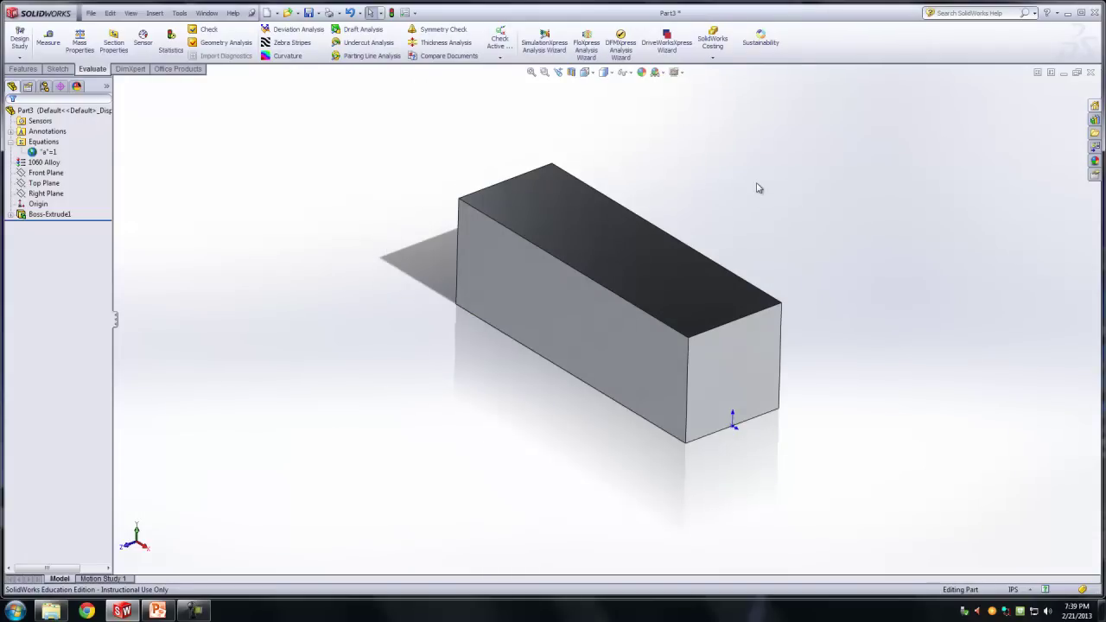
middle_click_drag(758, 185, 761, 198)
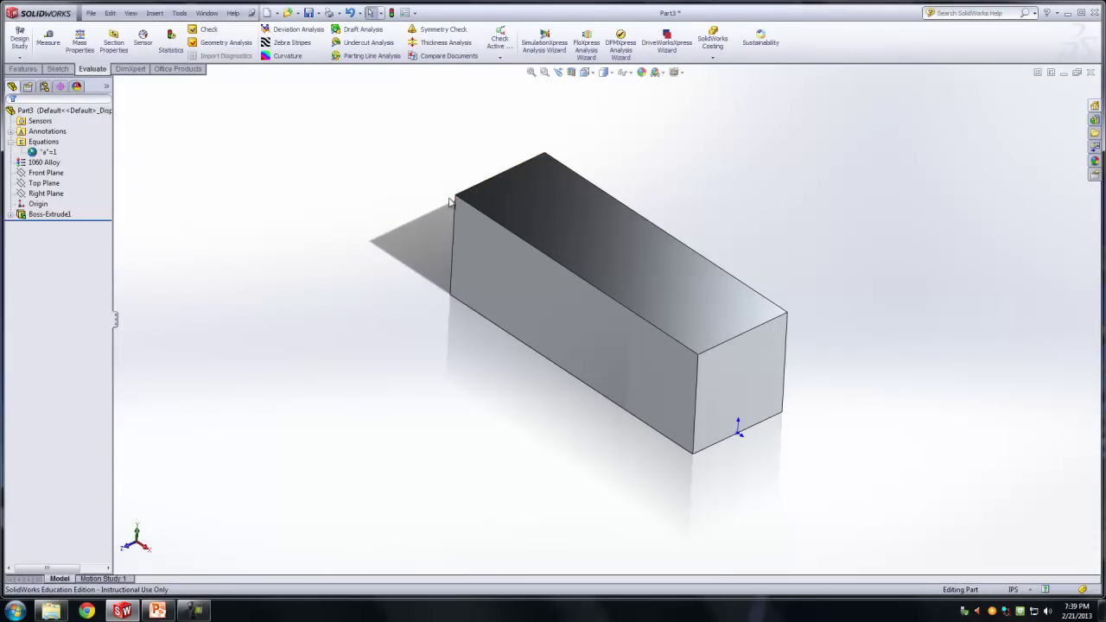
left_click(455, 196)
key("space")
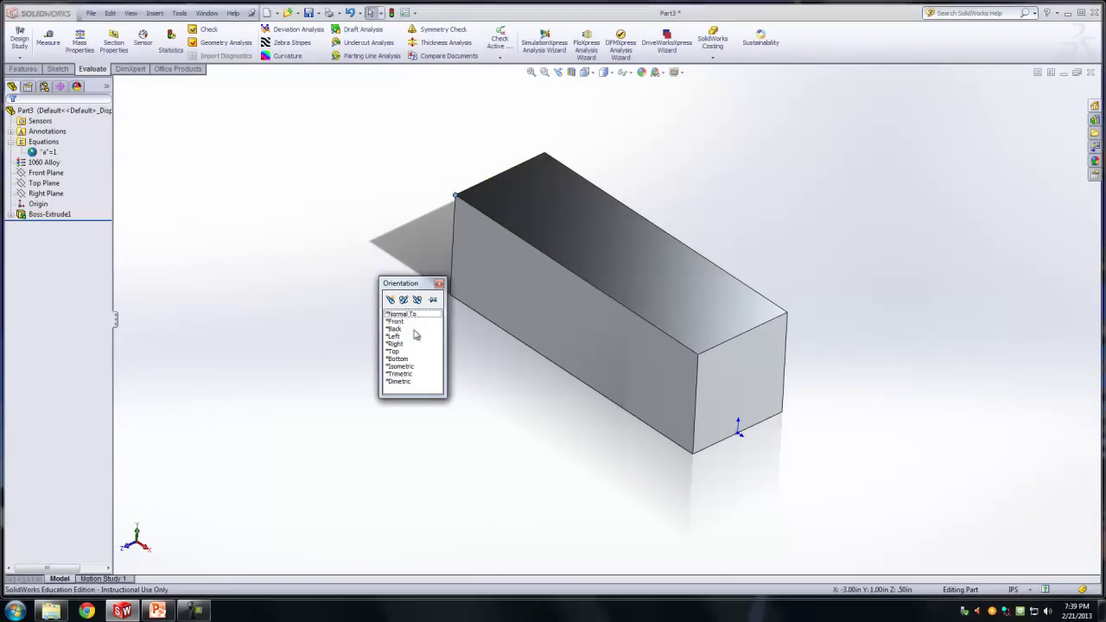
left_click(406, 365)
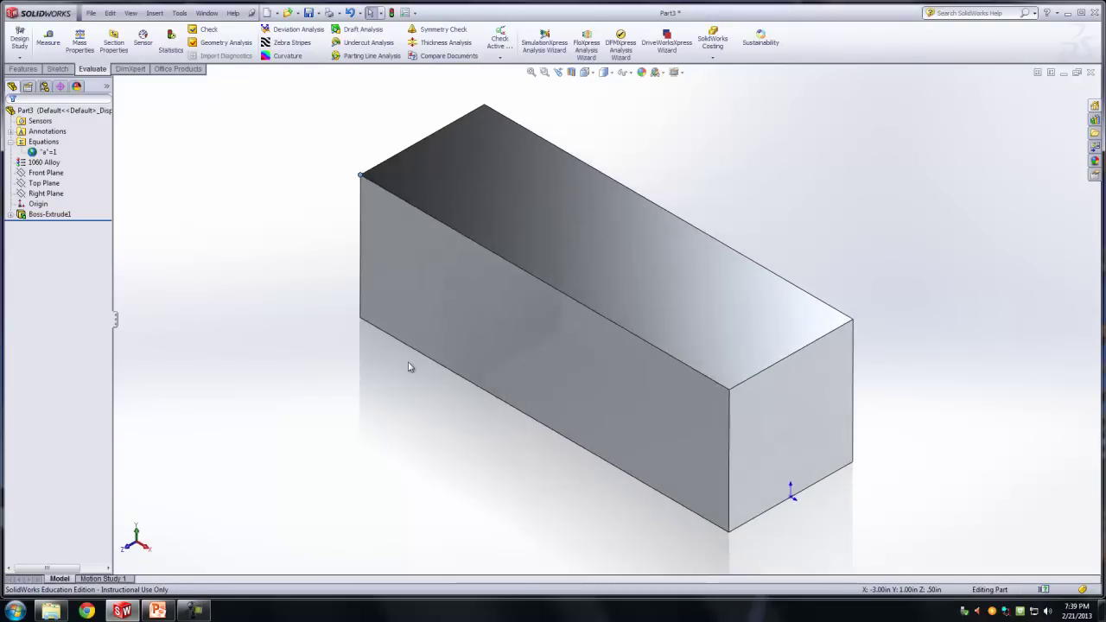
left_click(352, 174)
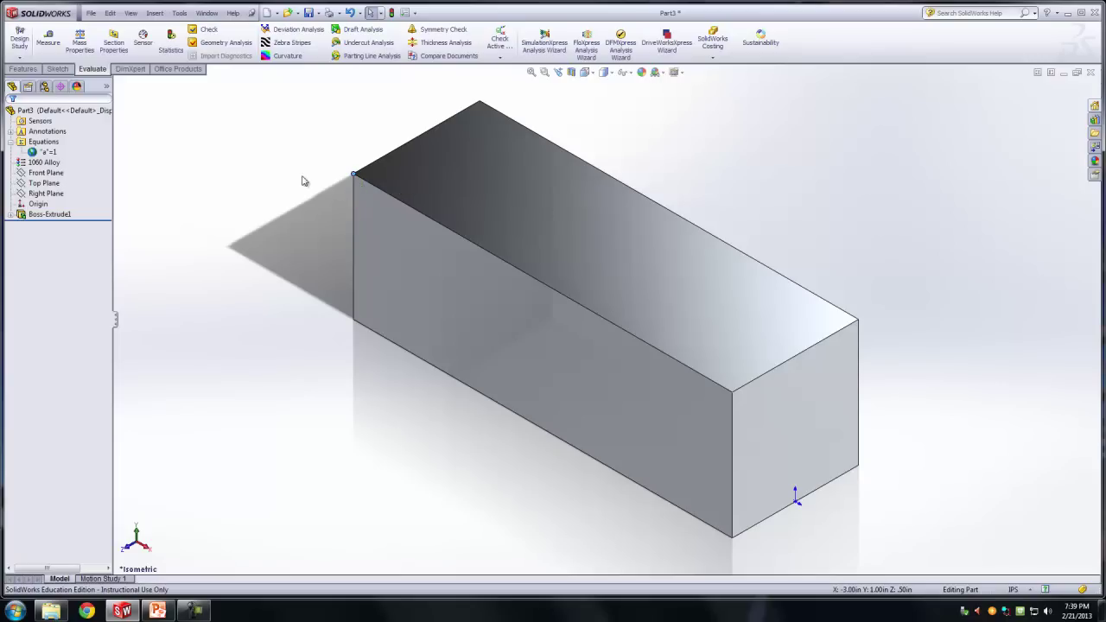
left_click(19, 70)
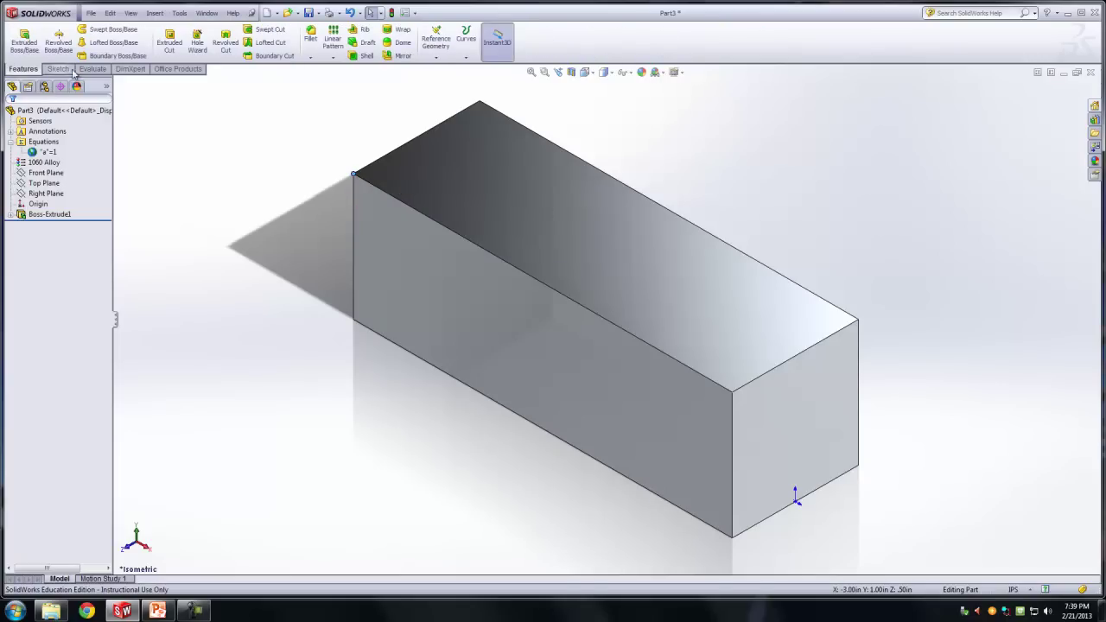
Create Coordinate System1 with its origin at the selected top-left vertex (Vertex<1>).
left_click(441, 57)
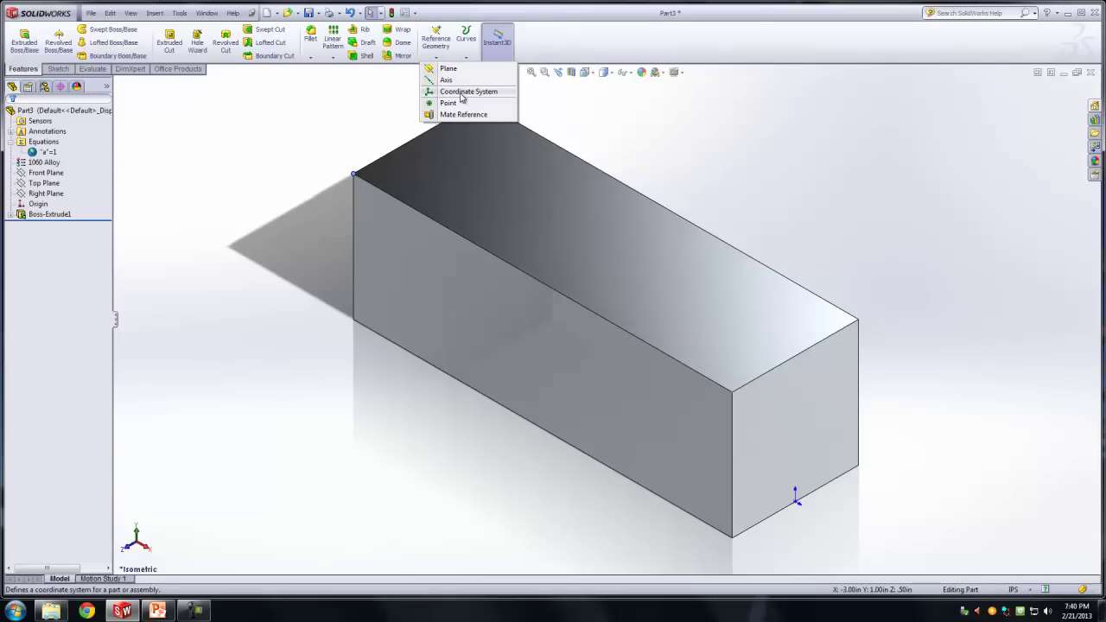
left_click(460, 92)
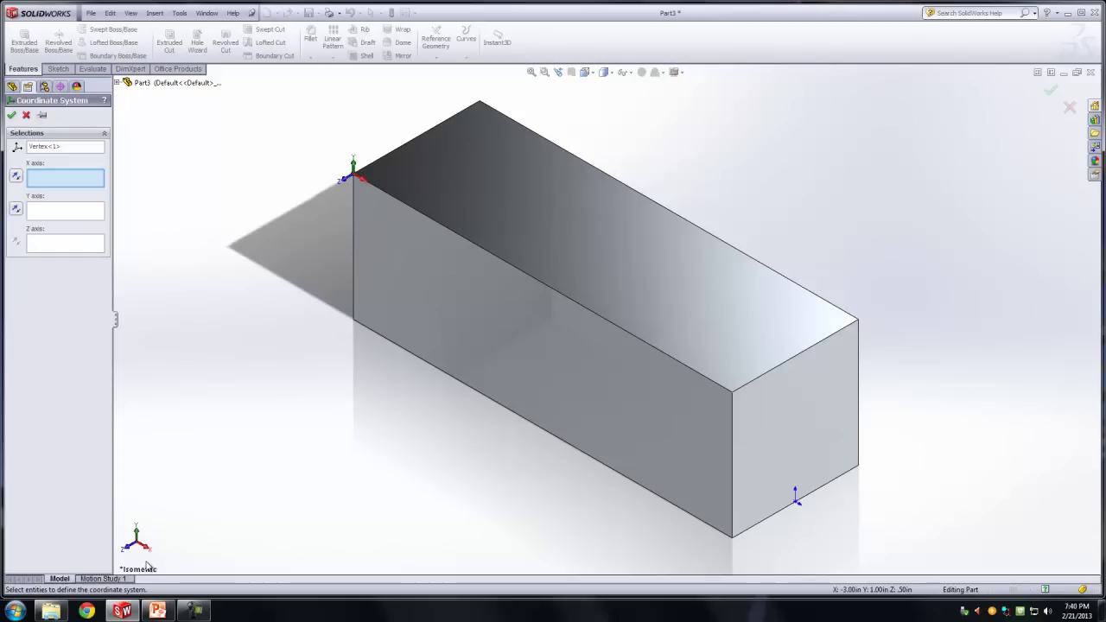
left_click(11, 116)
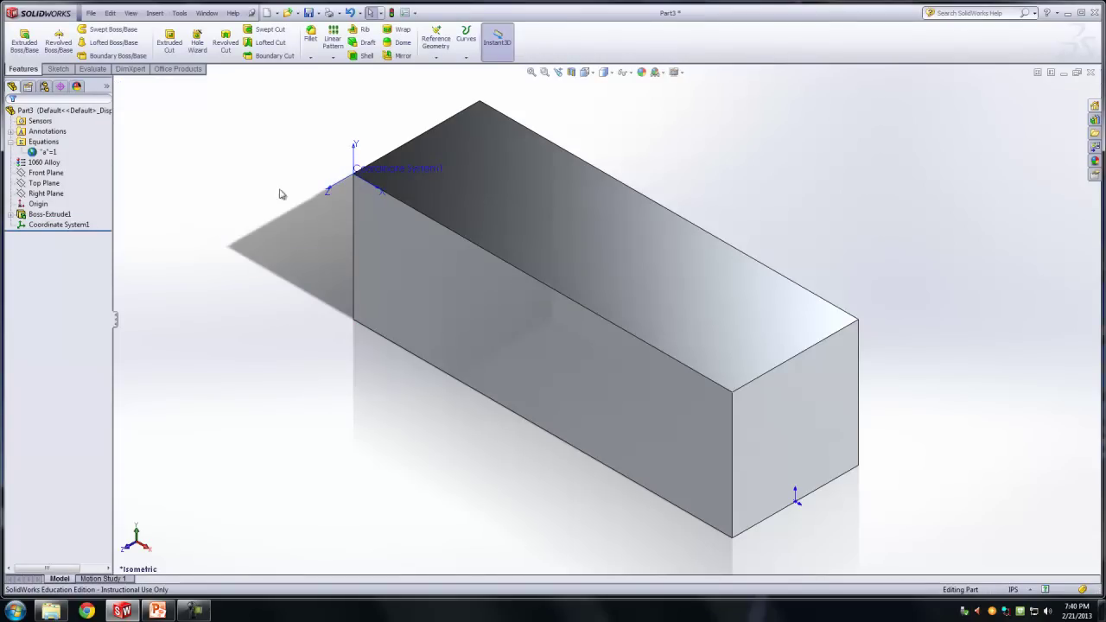
Compute mass properties with output coordinate system Coordinate System1: centre of mass X 1.50, Y -0.50, Z -0.50.
middle_click_drag(361, 145, 407, 141, "ctrl")
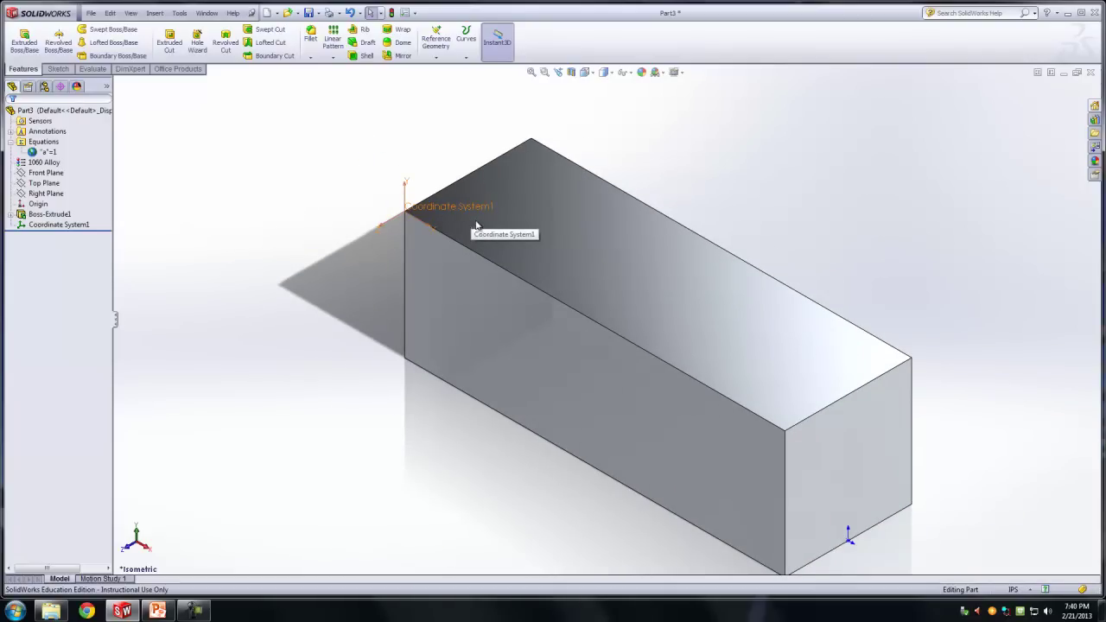
left_click(472, 223)
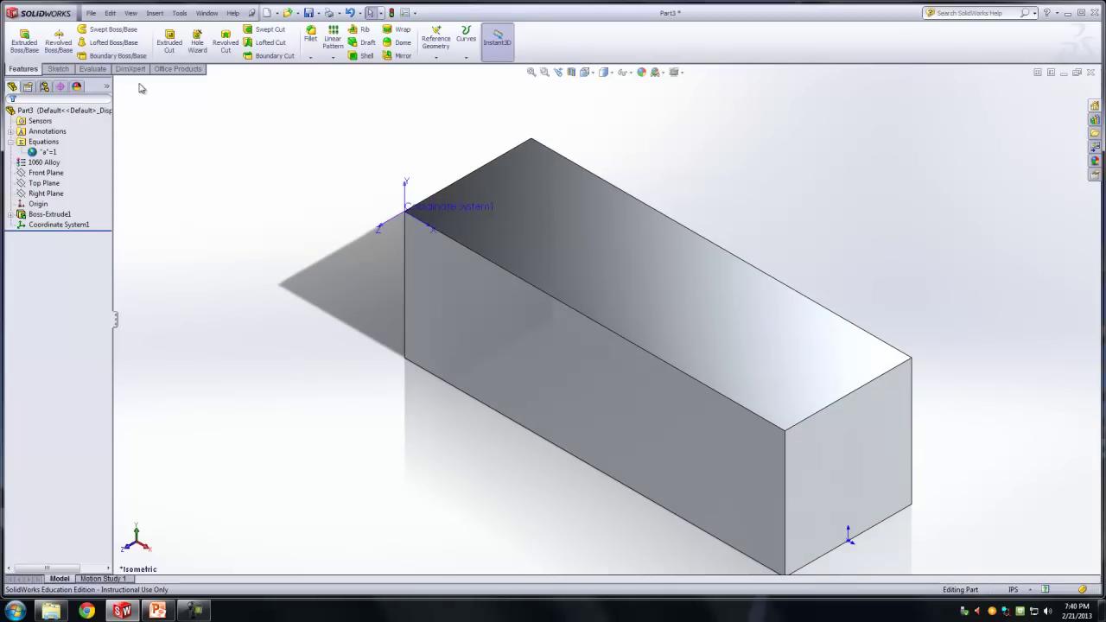
left_click(92, 69)
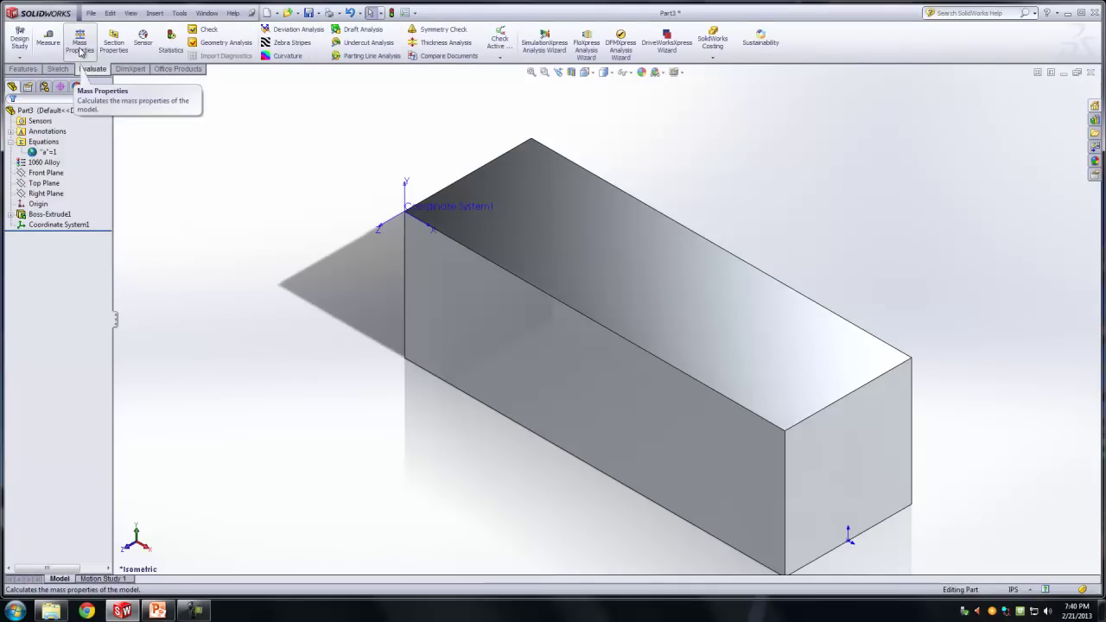
left_click(80, 45)
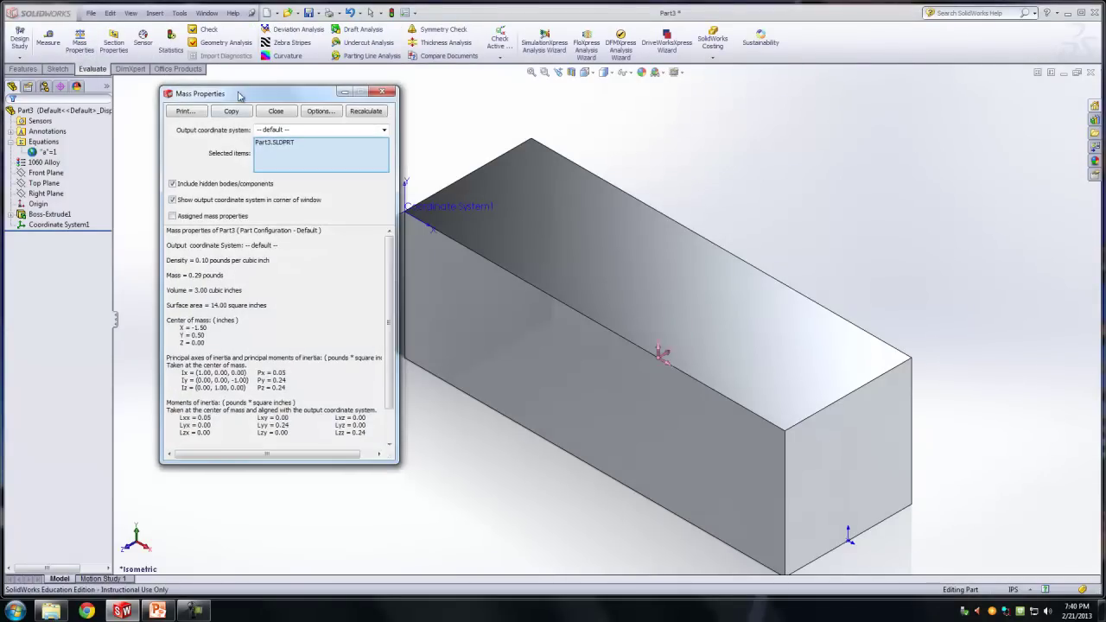
left_click_drag(256, 102, 188, 105)
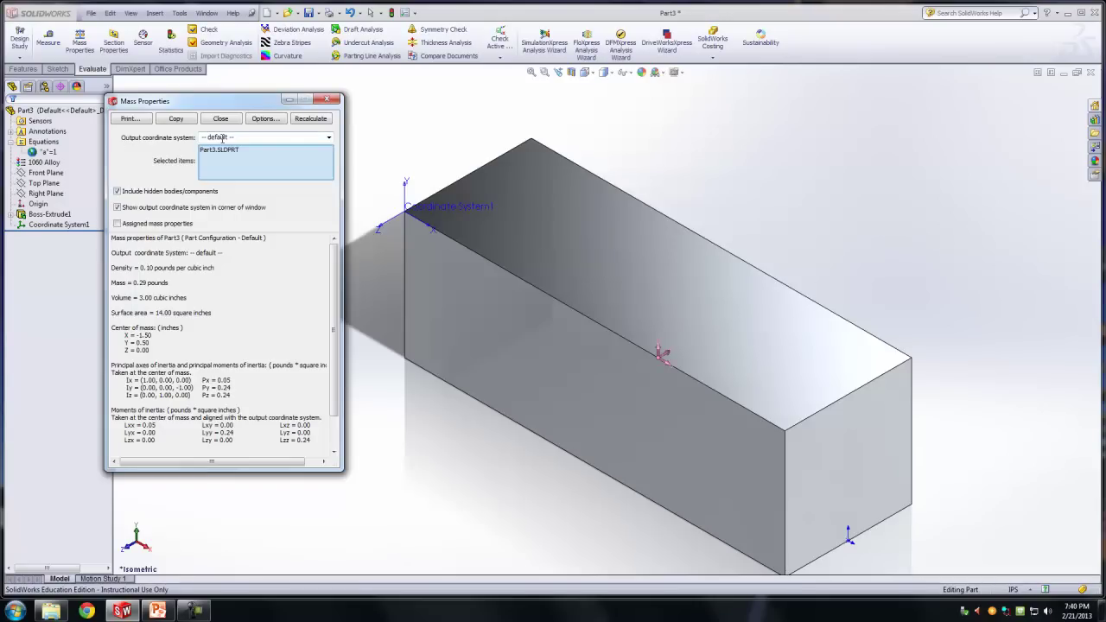
left_click(329, 139)
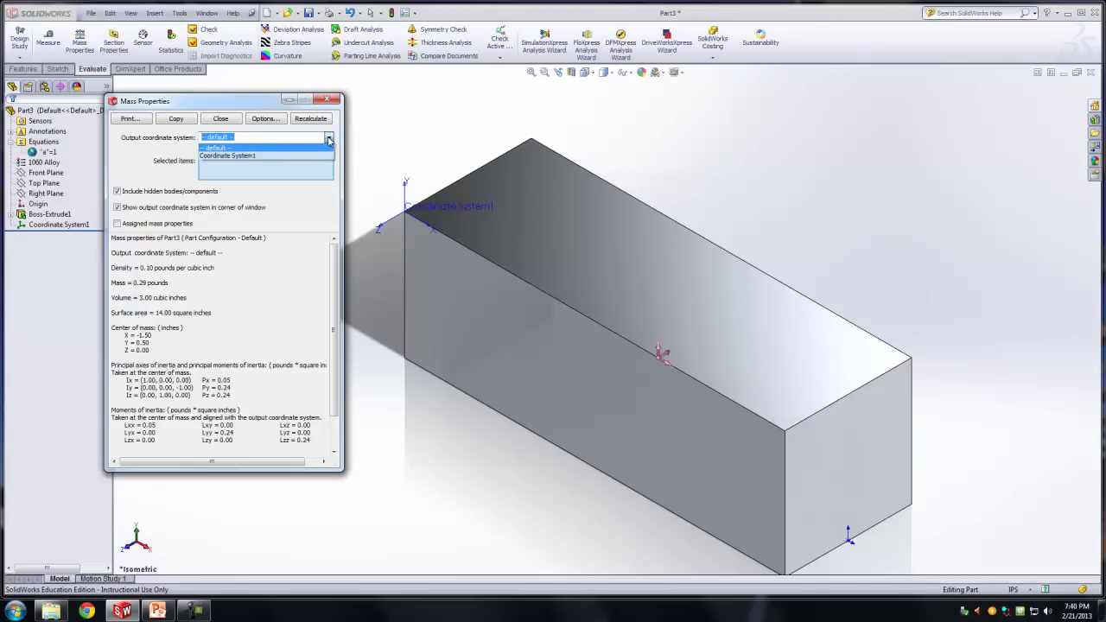
left_click(265, 157)
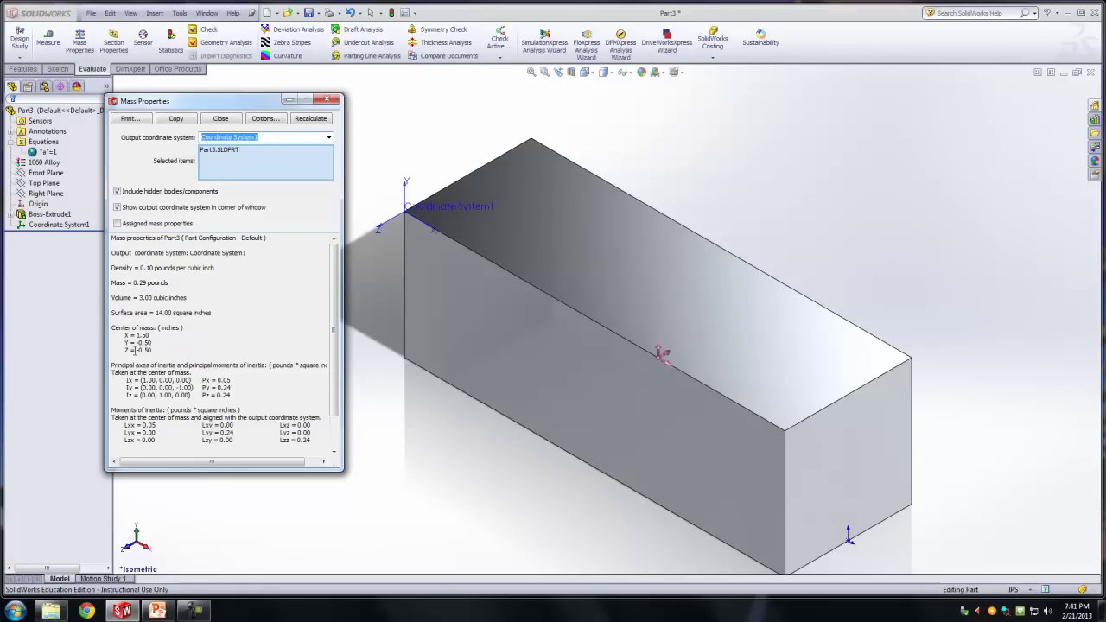
left_click(327, 101)
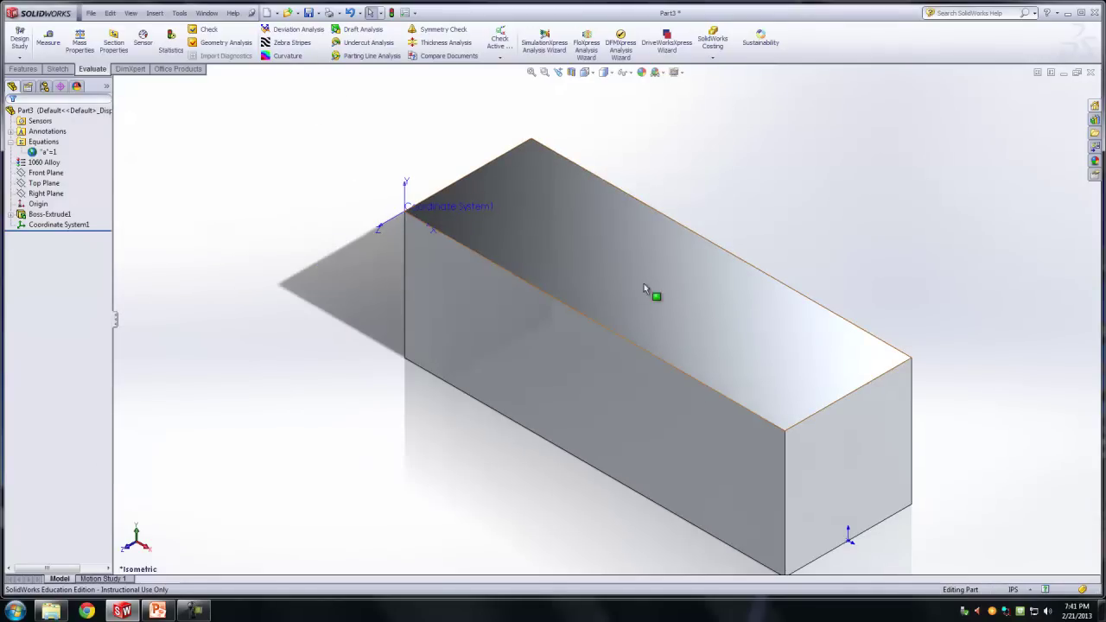
Viewing the right end face Normal To, sketch a point at its top edge midpoint.
left_click(856, 432)
key("space")
left_click(881, 471)
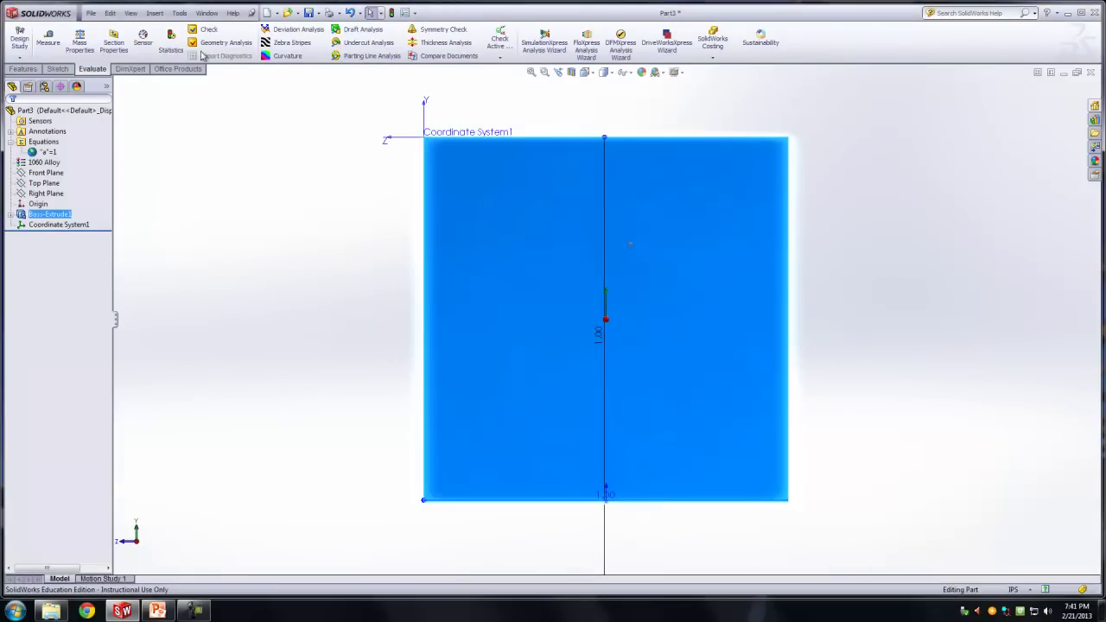
left_click(58, 69)
left_click(136, 55)
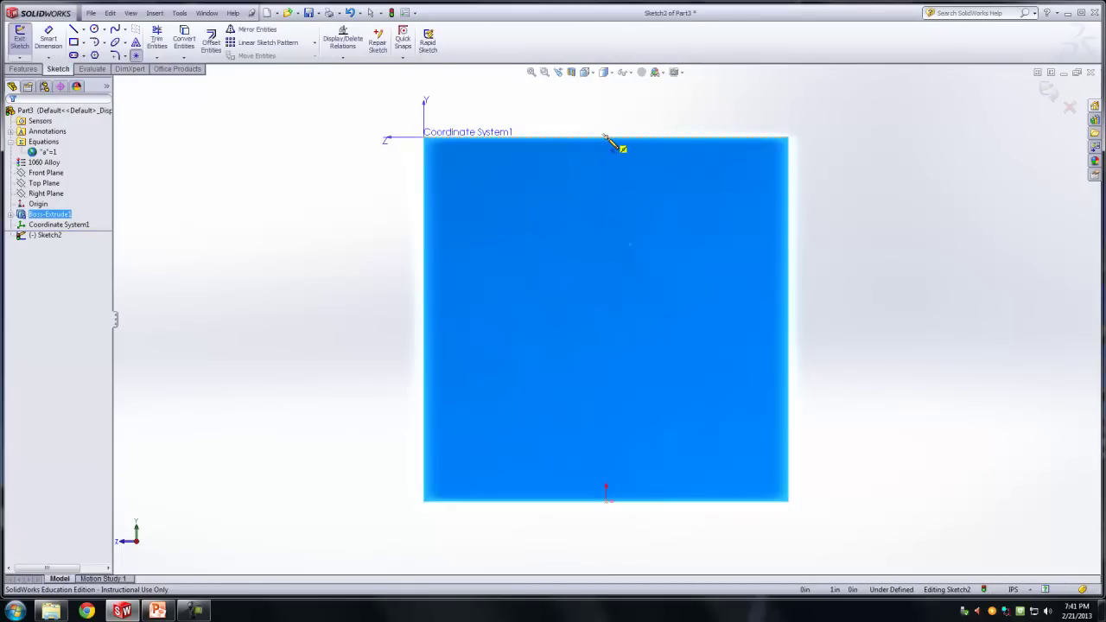
left_click(606, 136)
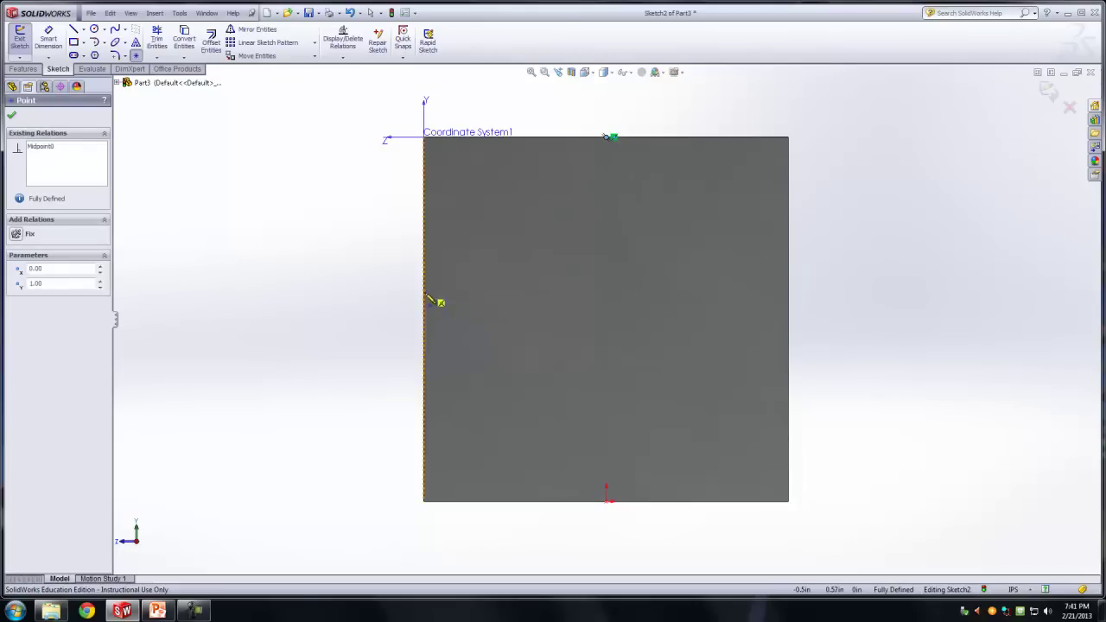
left_click(1049, 90)
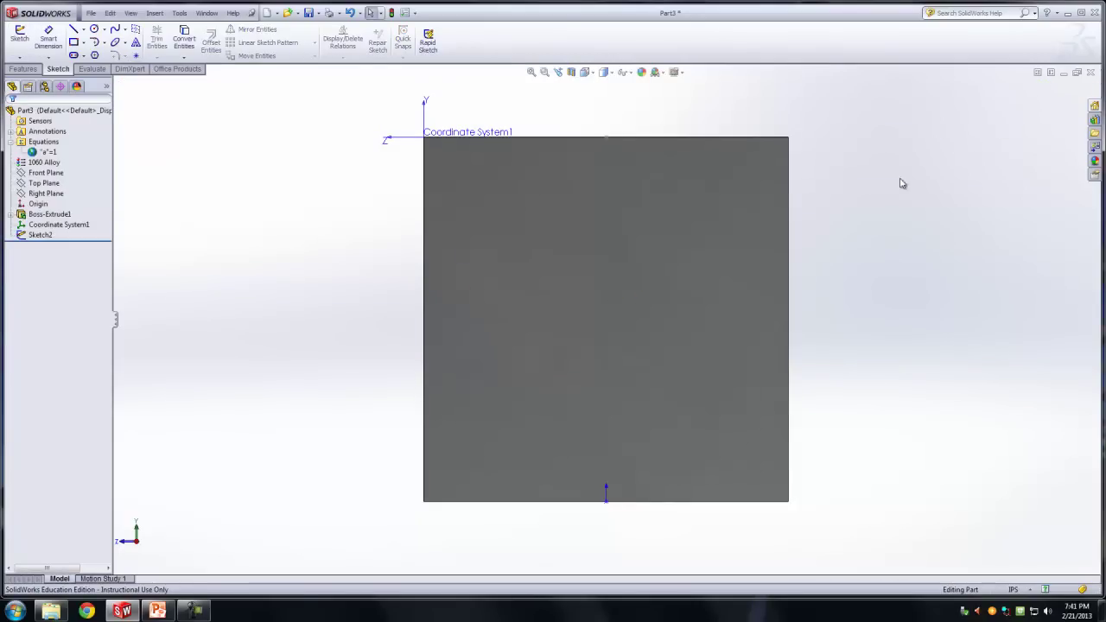
Return to a 3D view of the beam and select the new sketch point.
middle_click_drag(881, 187, 916, 202)
scroll(916, 202, "down", 5)
scroll(959, 257, "up", 5)
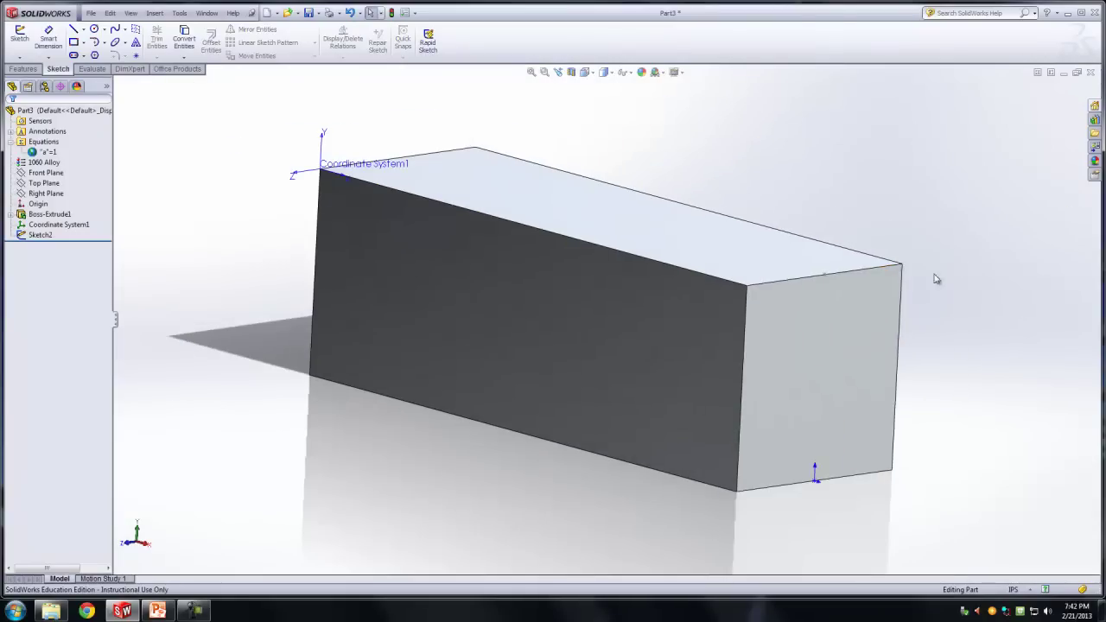
left_click(824, 276)
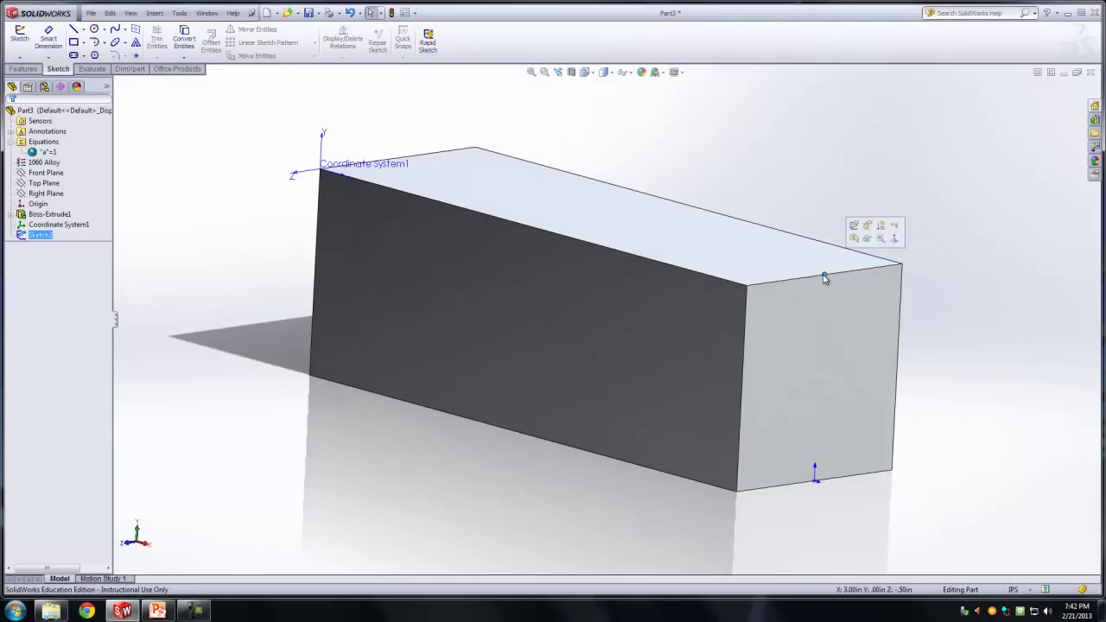
Create Coordinate System2 with its origin at the sketch point.
left_click(26, 69)
left_click(435, 57)
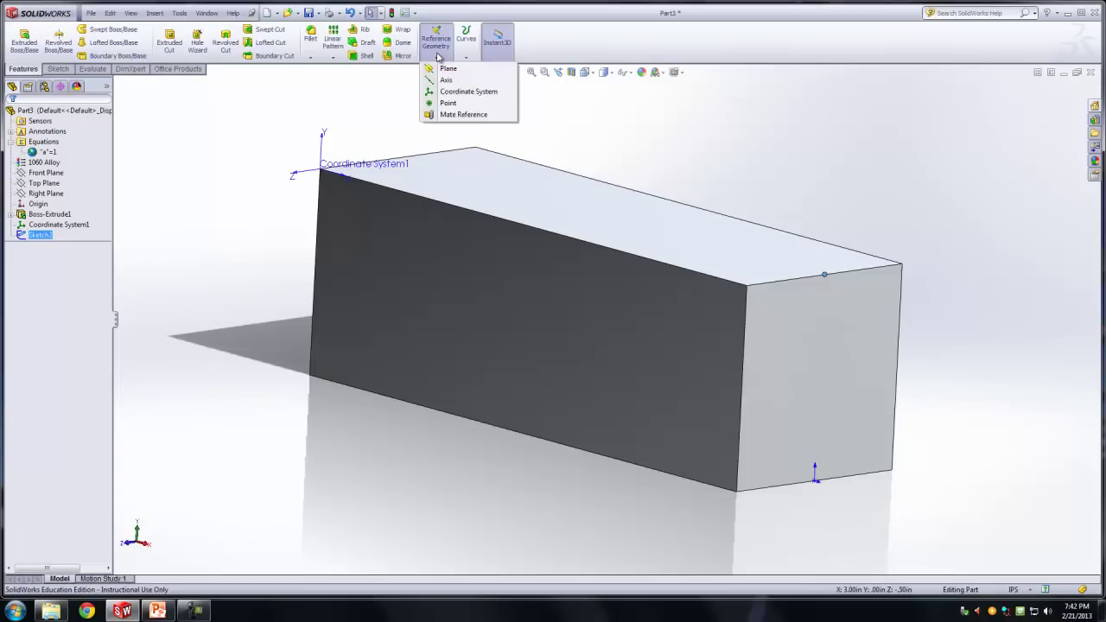
left_click(462, 95)
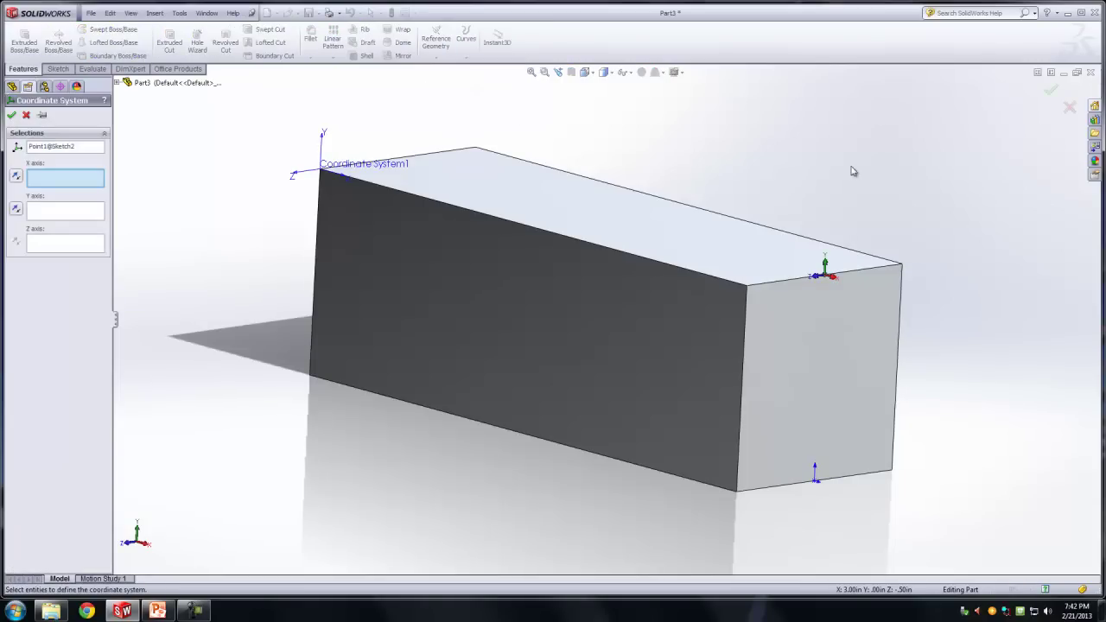
middle_click_drag(849, 170, 847, 210)
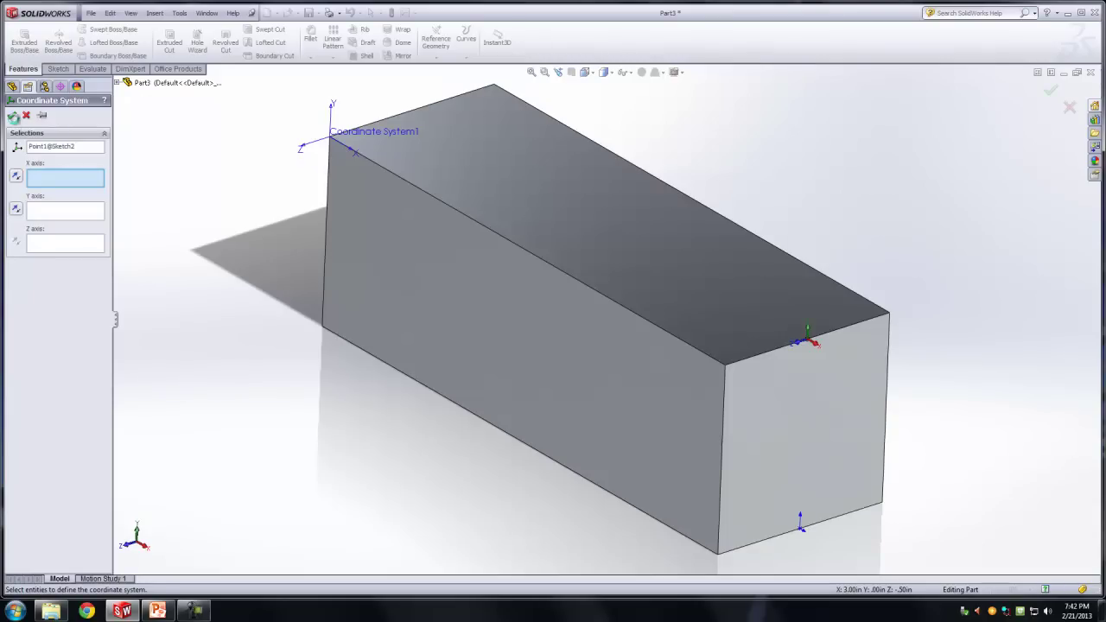
left_click(11, 114)
Check mass properties relative to Coordinate System2: centre of mass X -1.50, Z 0.00.
left_click(89, 71)
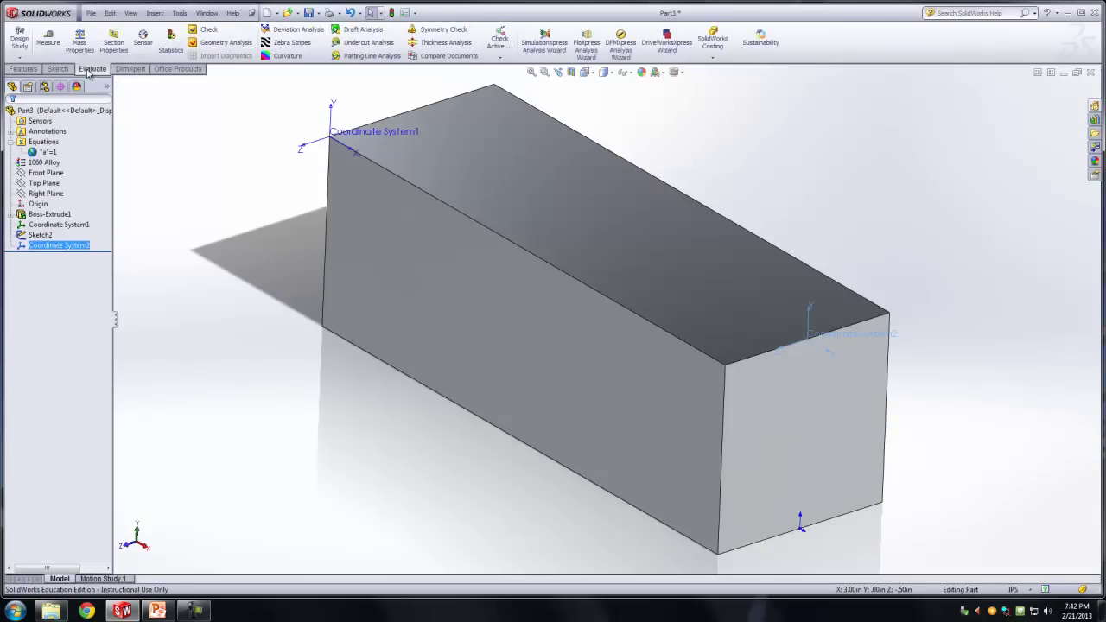
left_click(79, 43)
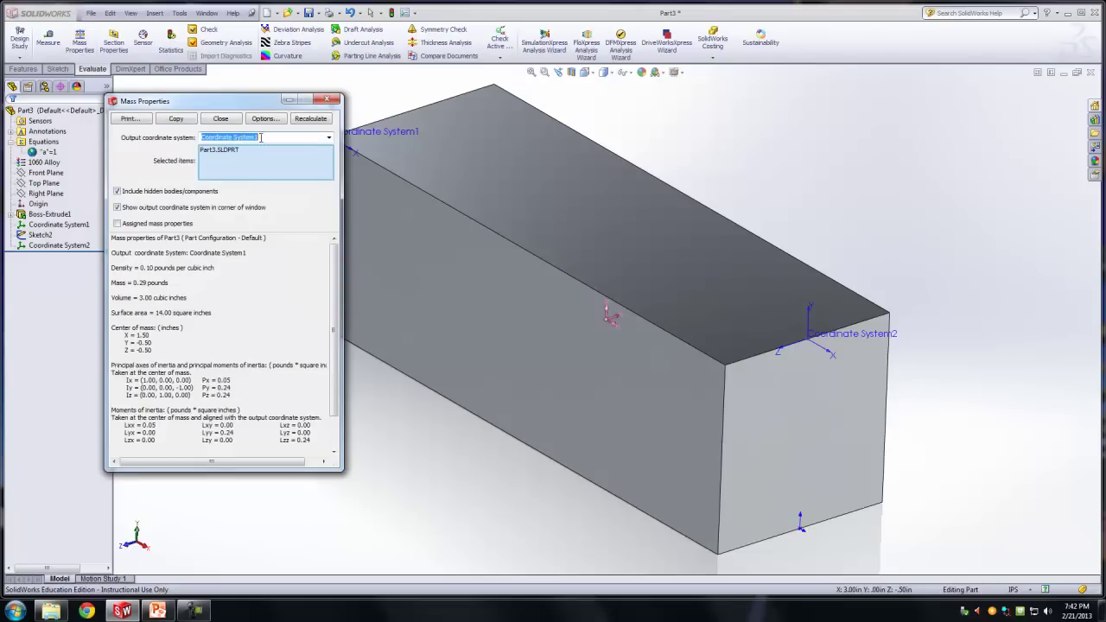
left_click(328, 138)
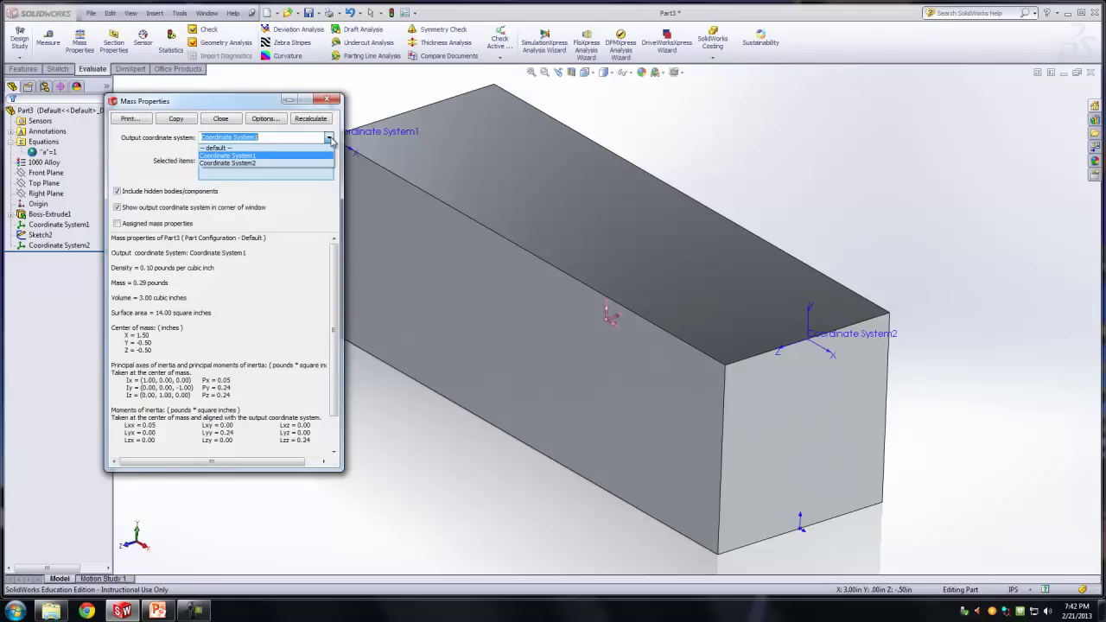
left_click(261, 164)
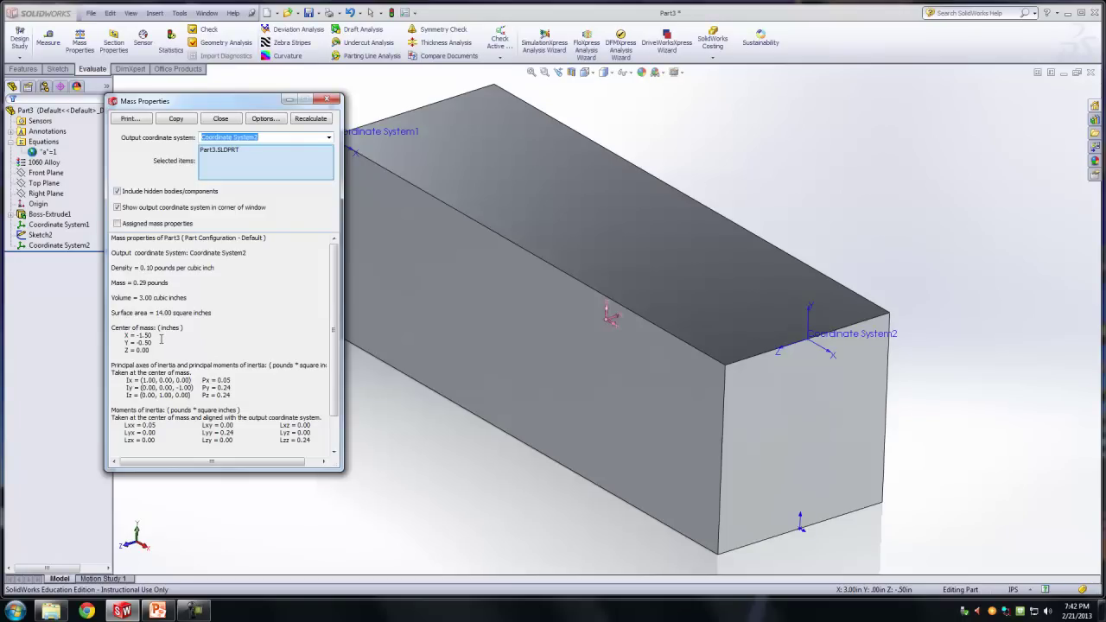
left_click(334, 101)
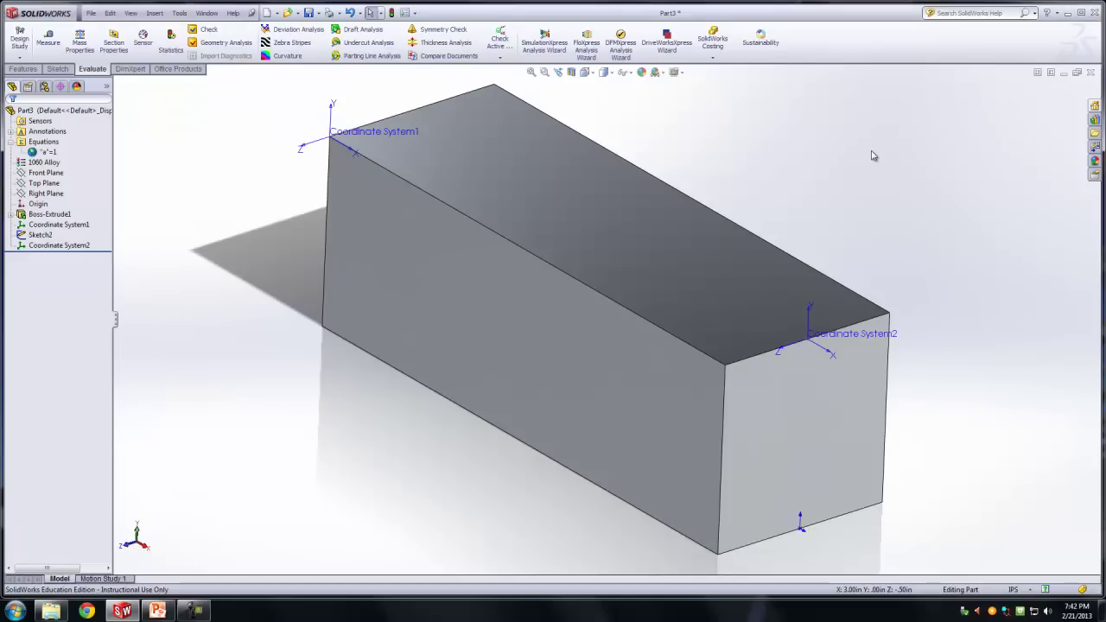
Minimize Part3, review the Chapter 3 CSWA Topics title slide in PowerPoint, then minimize PowerPoint.
left_click(1064, 73)
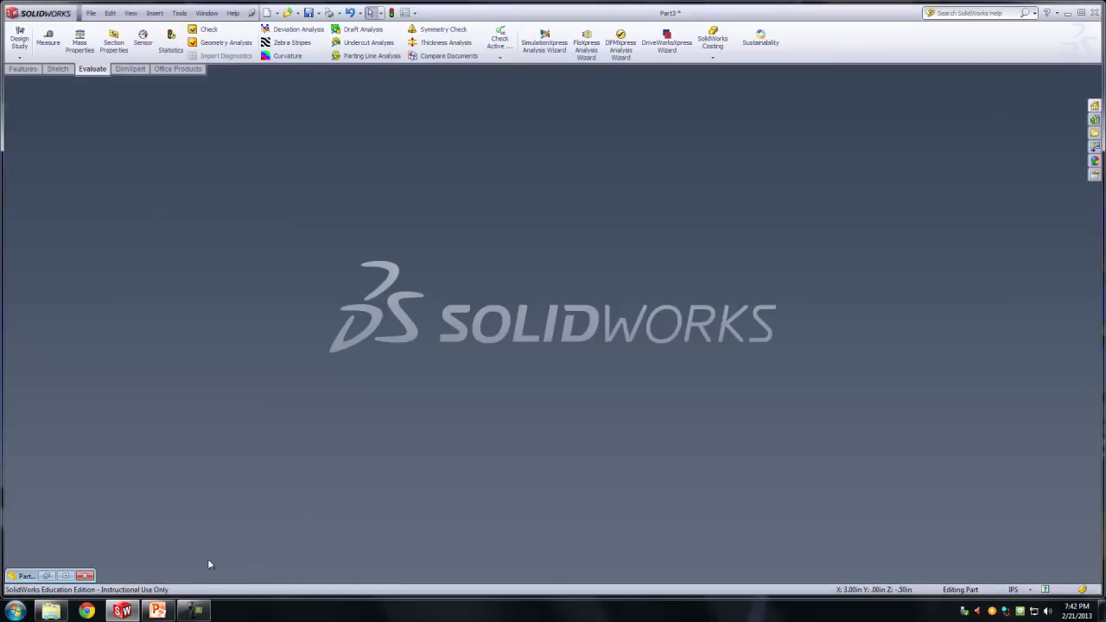
left_click(158, 610)
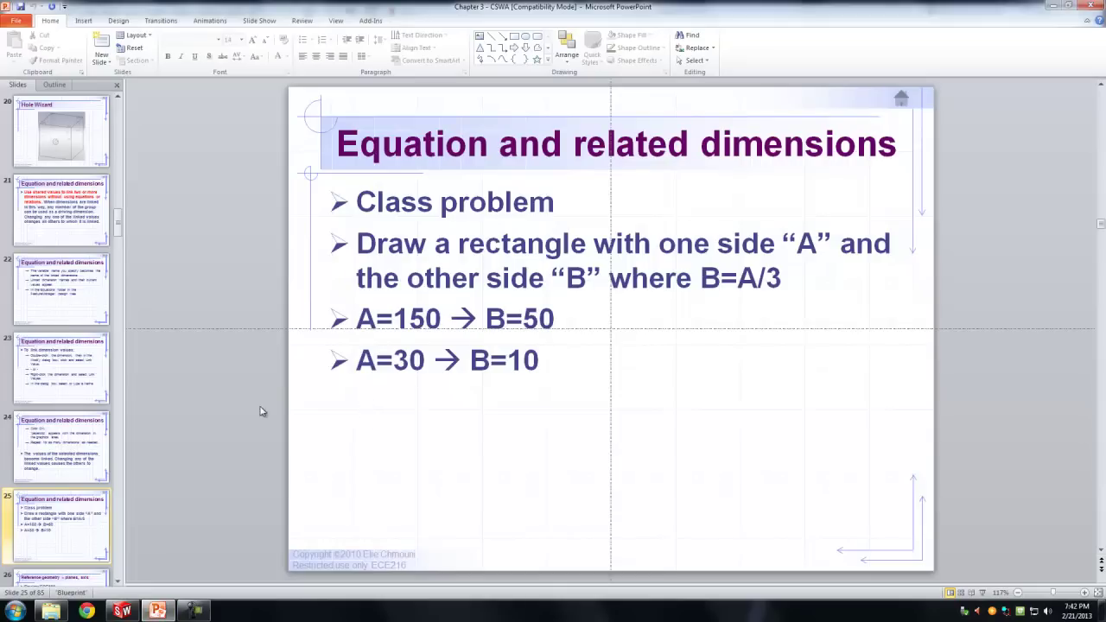
scroll(1102, 249, "up", 2)
left_click_drag(1101, 212, 1102, 95)
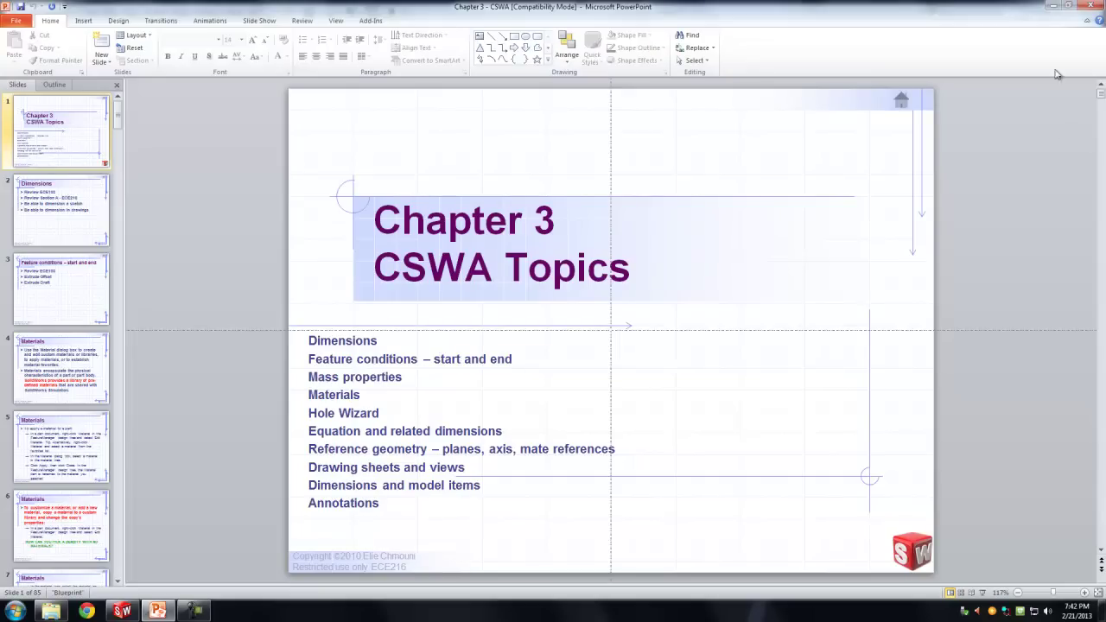
left_click(1051, 6)
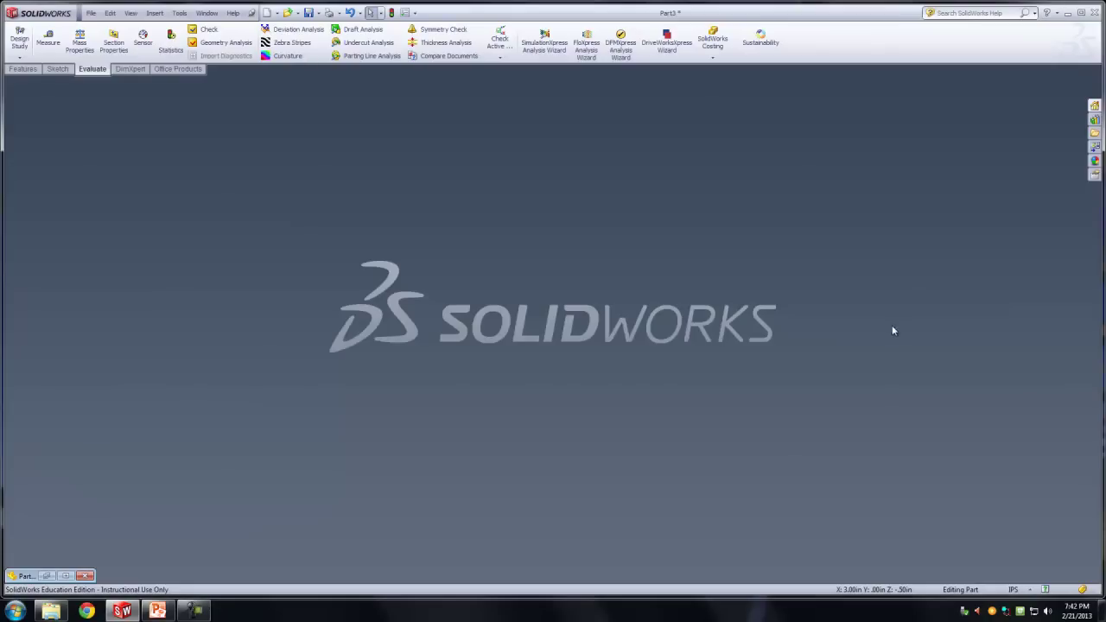
Restore Part3, turn the beam's front face more head-on, and show the ConfigurationManager.
left_click(64, 576)
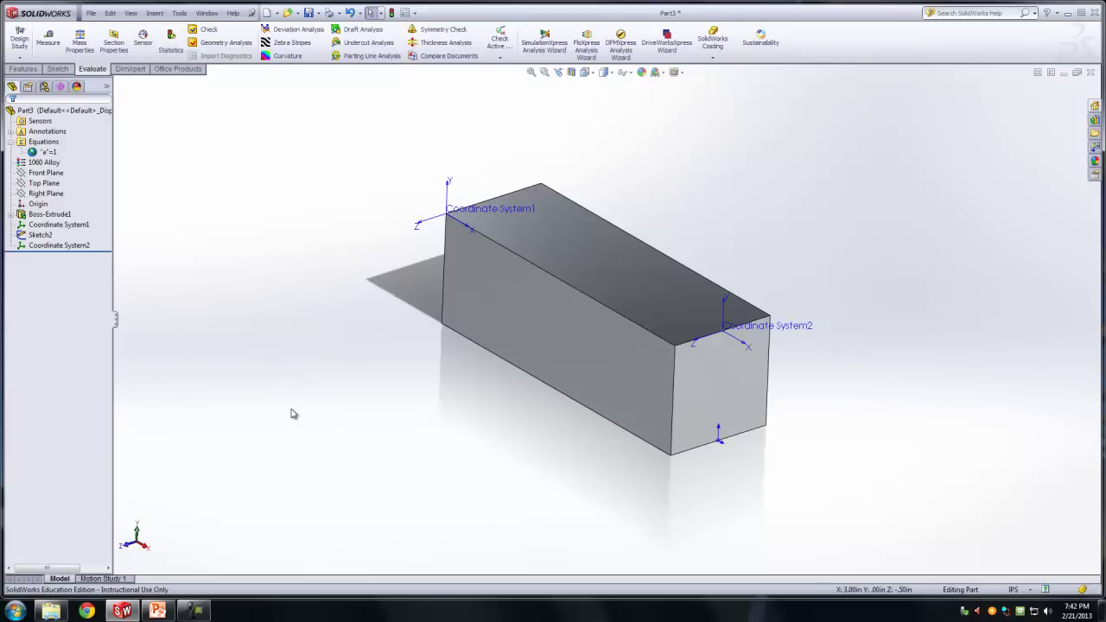
left_click(60, 245)
left_click(142, 278)
middle_click_drag(262, 285, 282, 323)
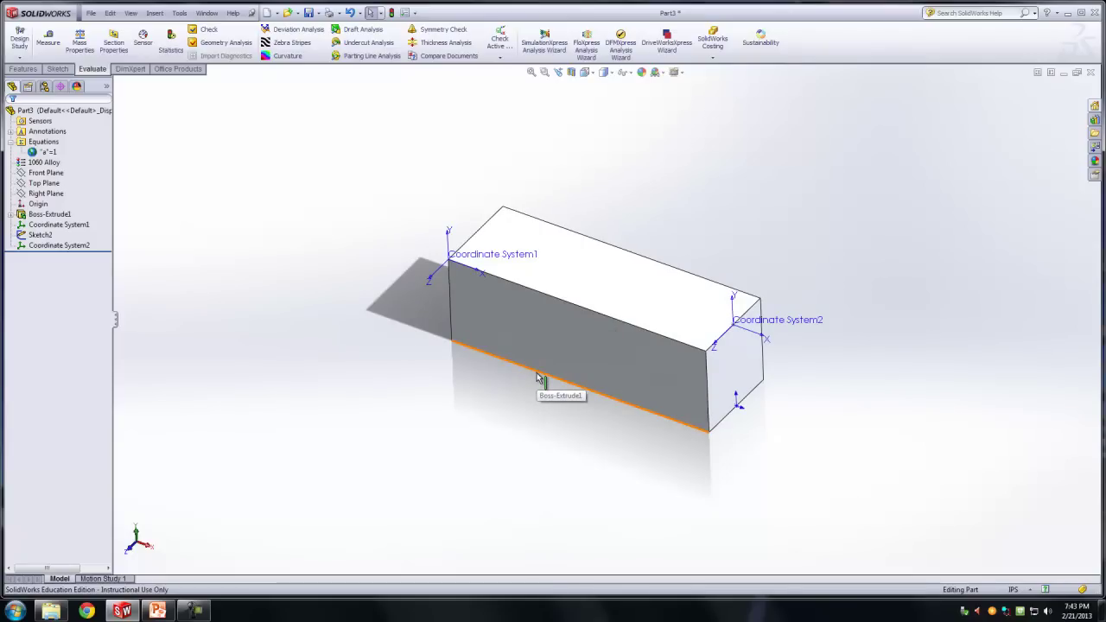
middle_click_drag(606, 369, 613, 347)
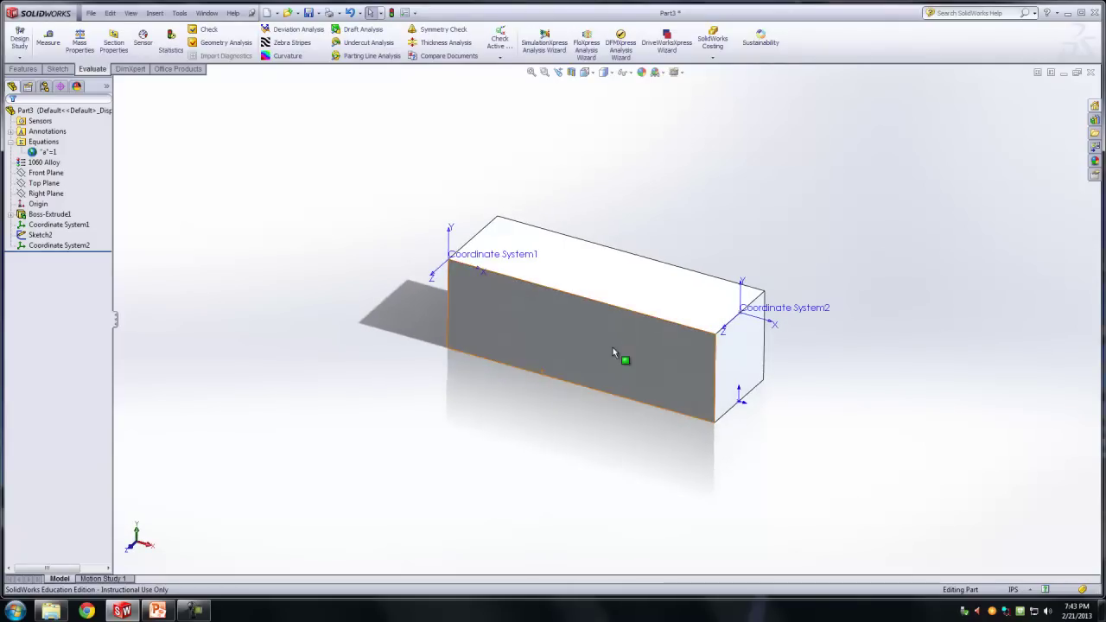
left_click(45, 88)
Add a configuration named 'Beam with one hole' and link display states to configurations.
left_click(46, 123)
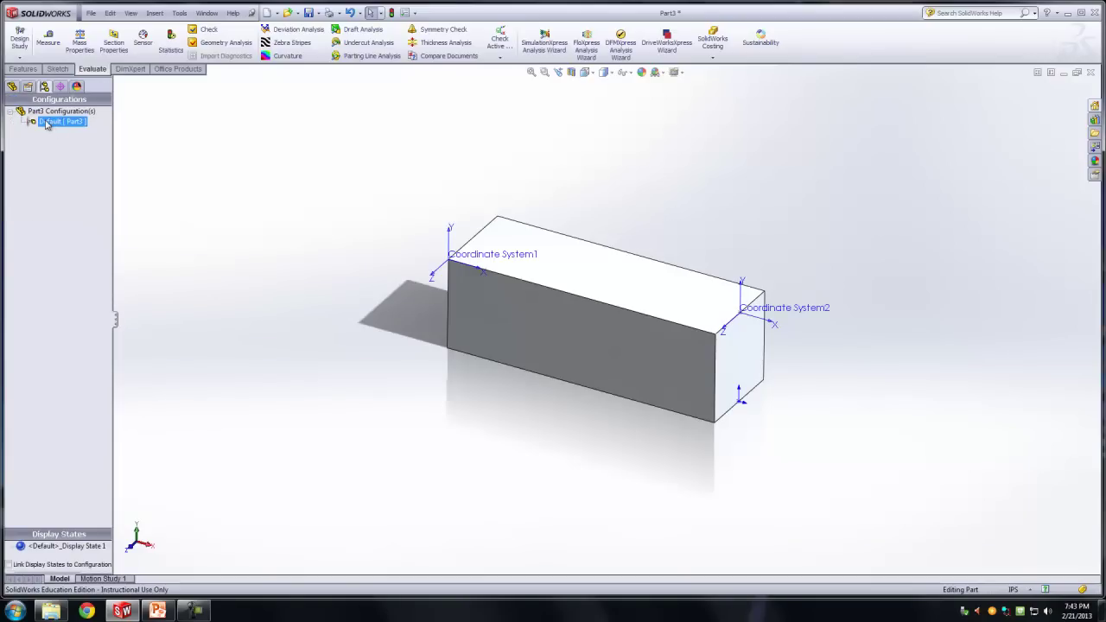
right_click(39, 113)
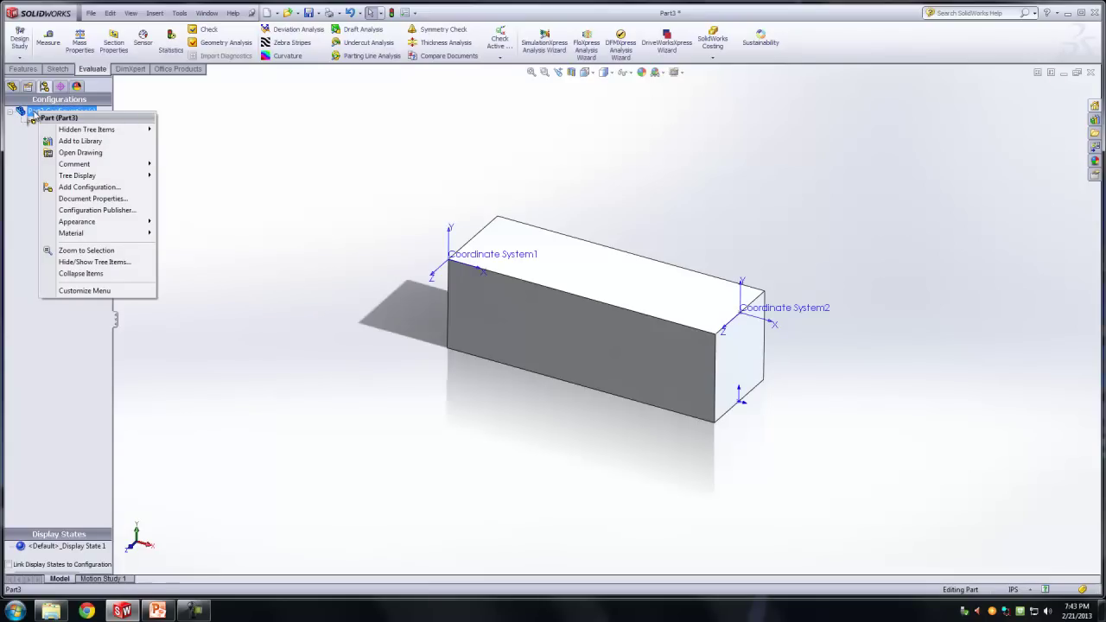
left_click(204, 131)
right_click(43, 112)
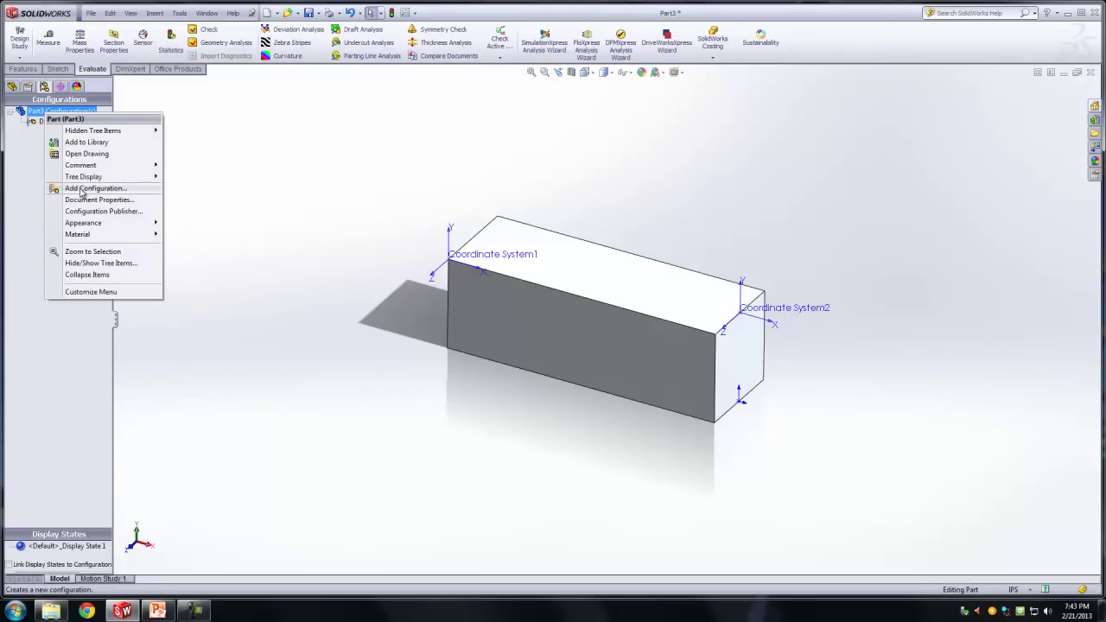
left_click(80, 190)
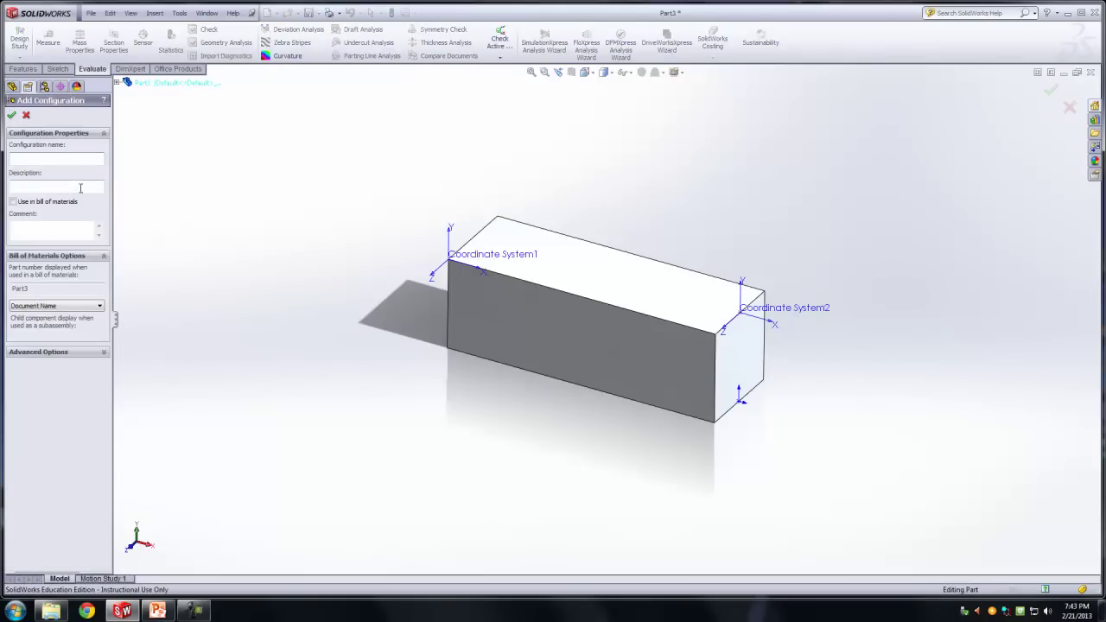
type("Beam with one hole")
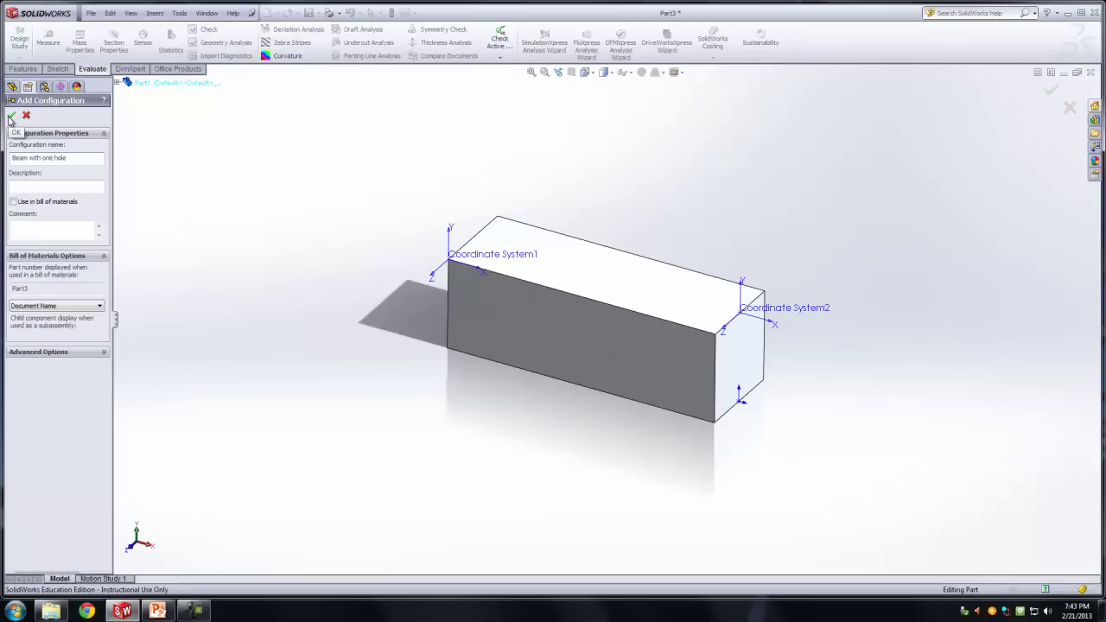
left_click(10, 116)
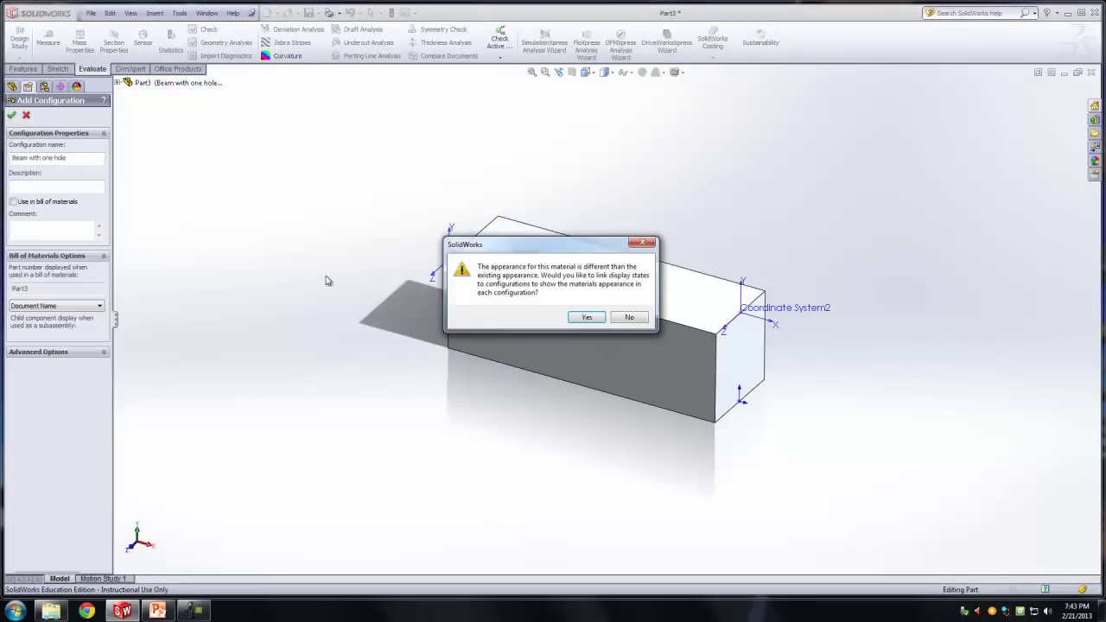
left_click(594, 318)
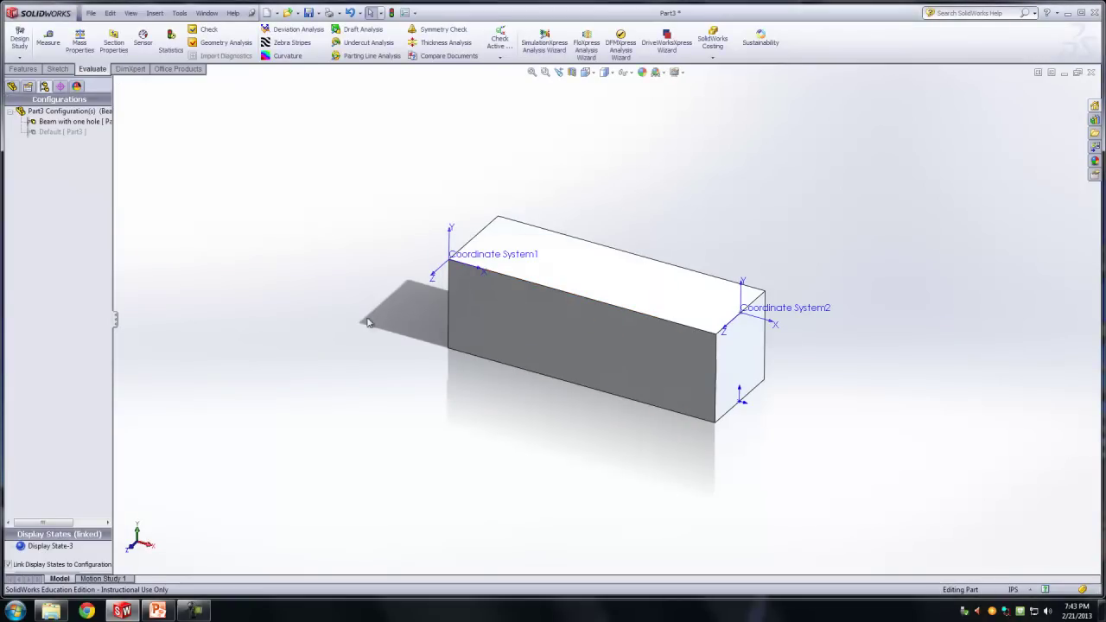
left_click(54, 135)
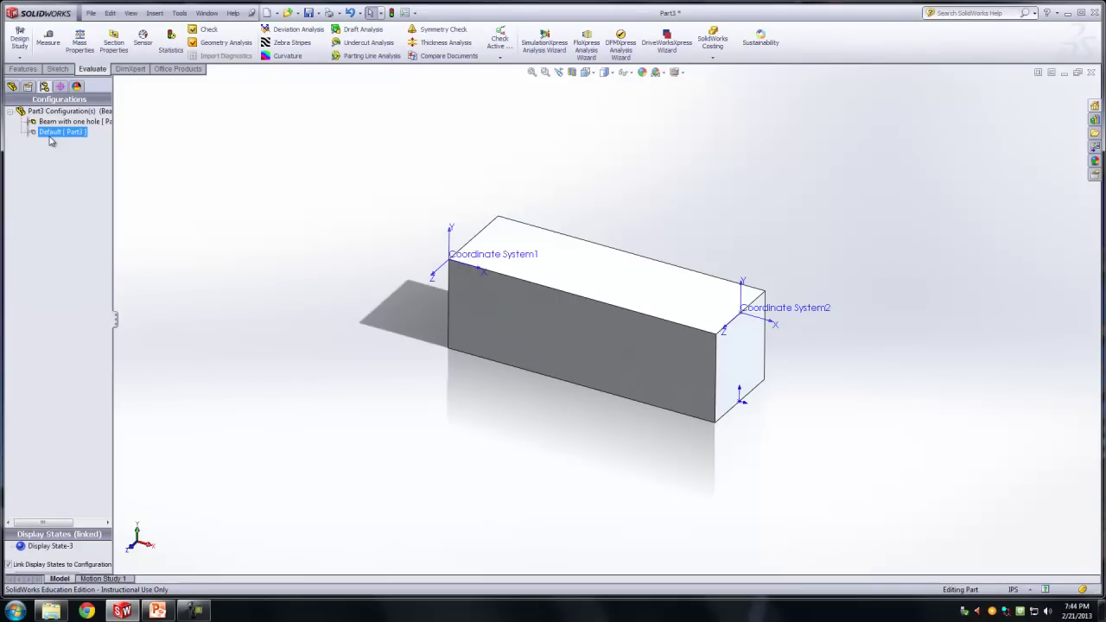
left_click(54, 123)
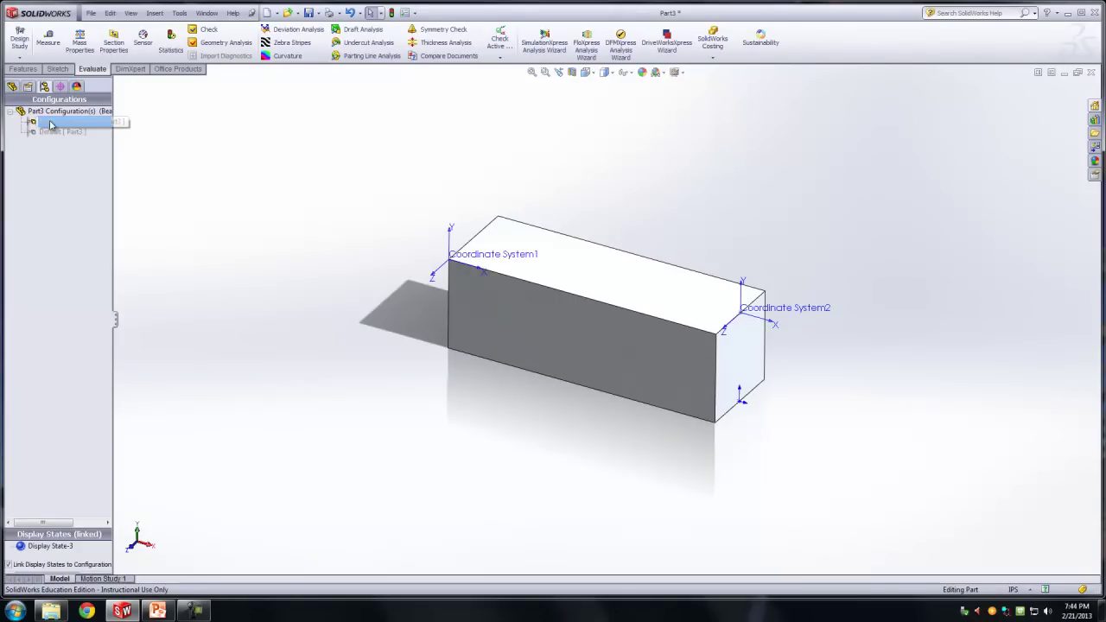
Sketch a small circle on the beam's front face near its left end.
left_click(12, 88)
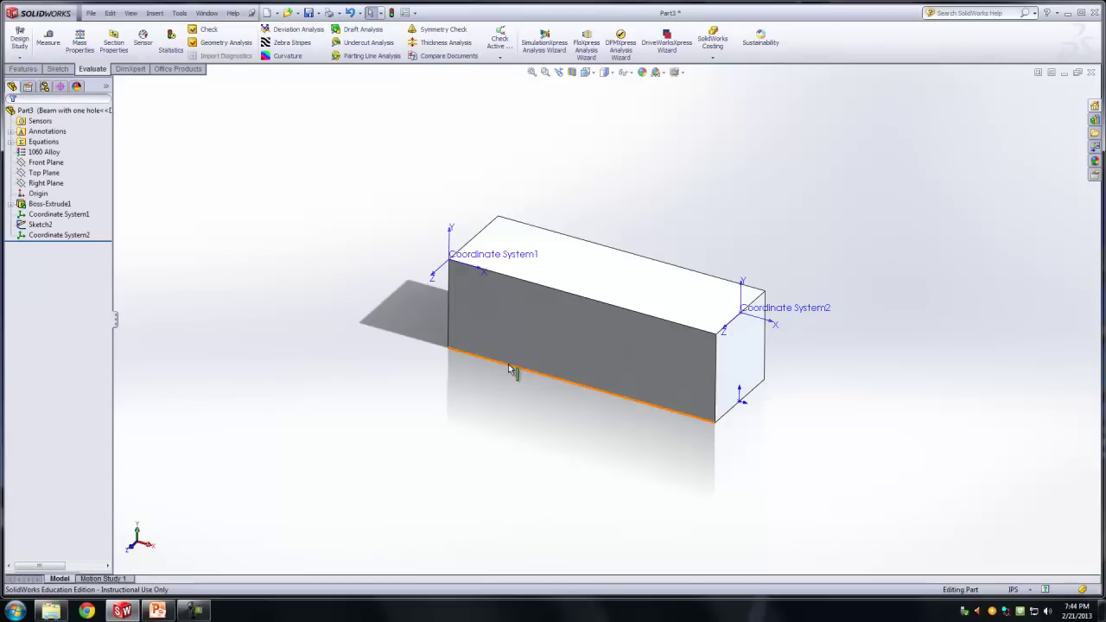
left_click(499, 322)
key("space")
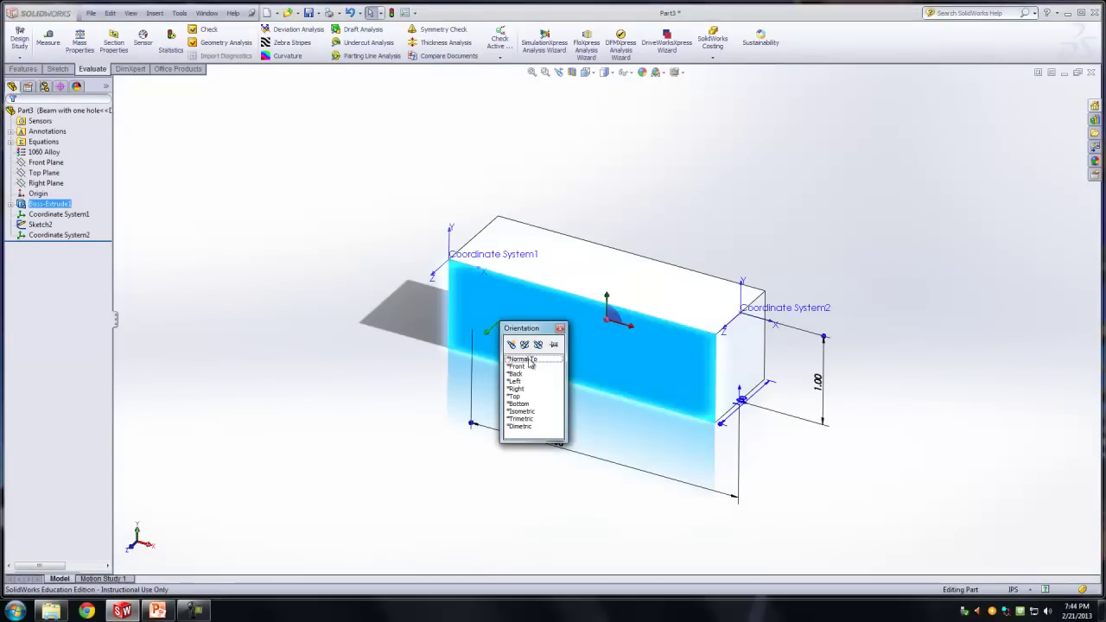
left_click(528, 358)
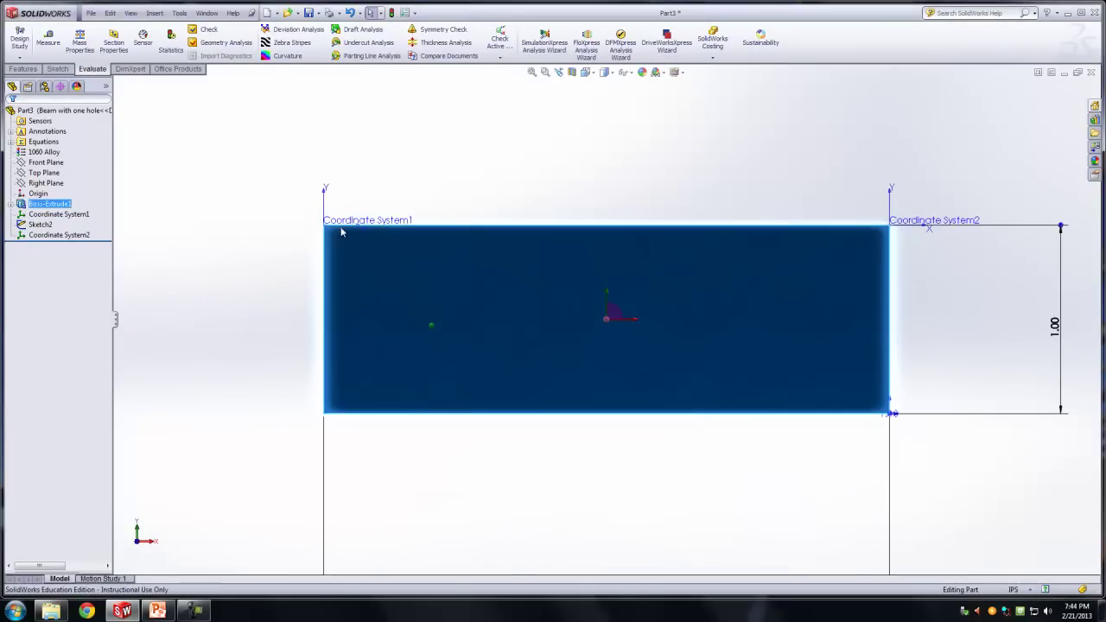
left_click(58, 69)
left_click(94, 29)
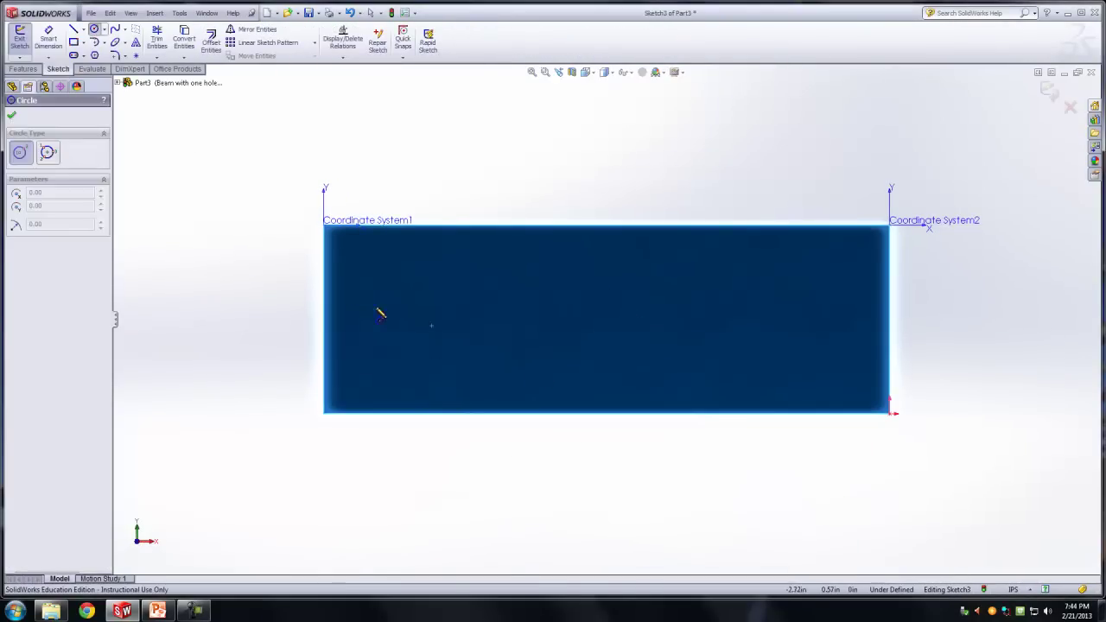
left_click(394, 319)
left_click(389, 339)
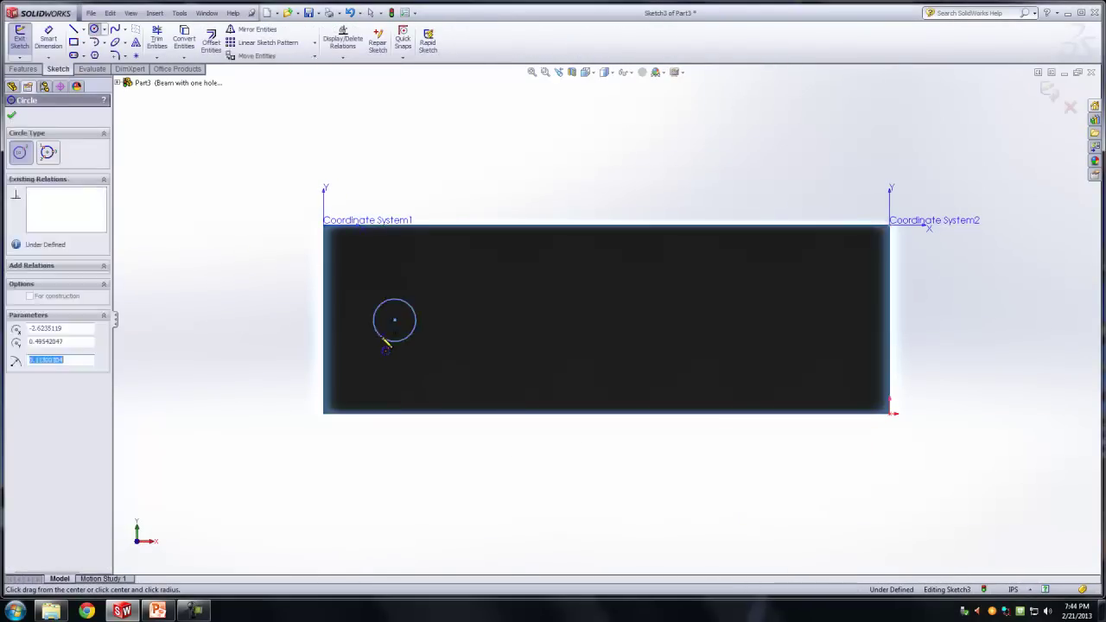
left_click(11, 115)
left_click(243, 205)
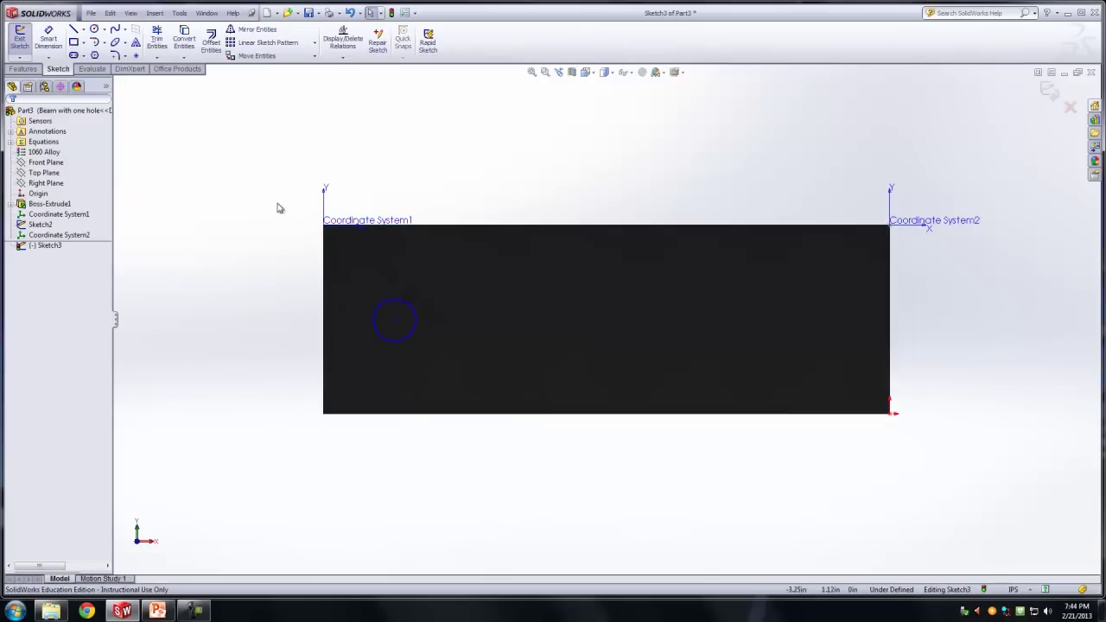
Extrude-cut the circle Through All, creating Cut-Extrude1, and orbit to inspect the hole.
middle_click_drag(271, 191, 247, 249)
left_click(24, 69)
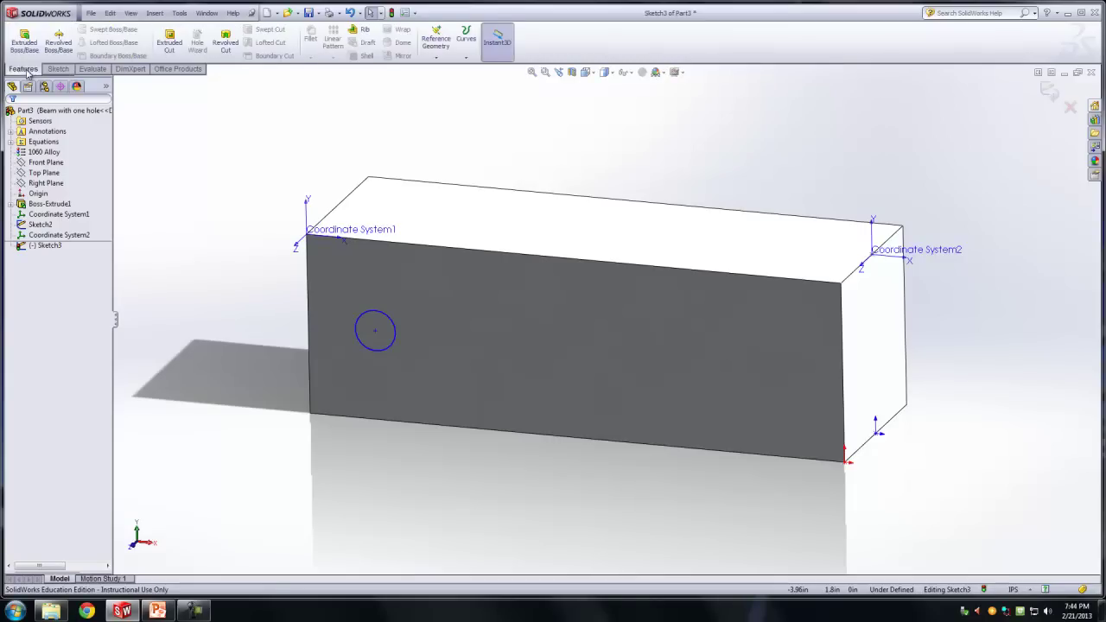
left_click(170, 42)
left_click(65, 181)
left_click(62, 201)
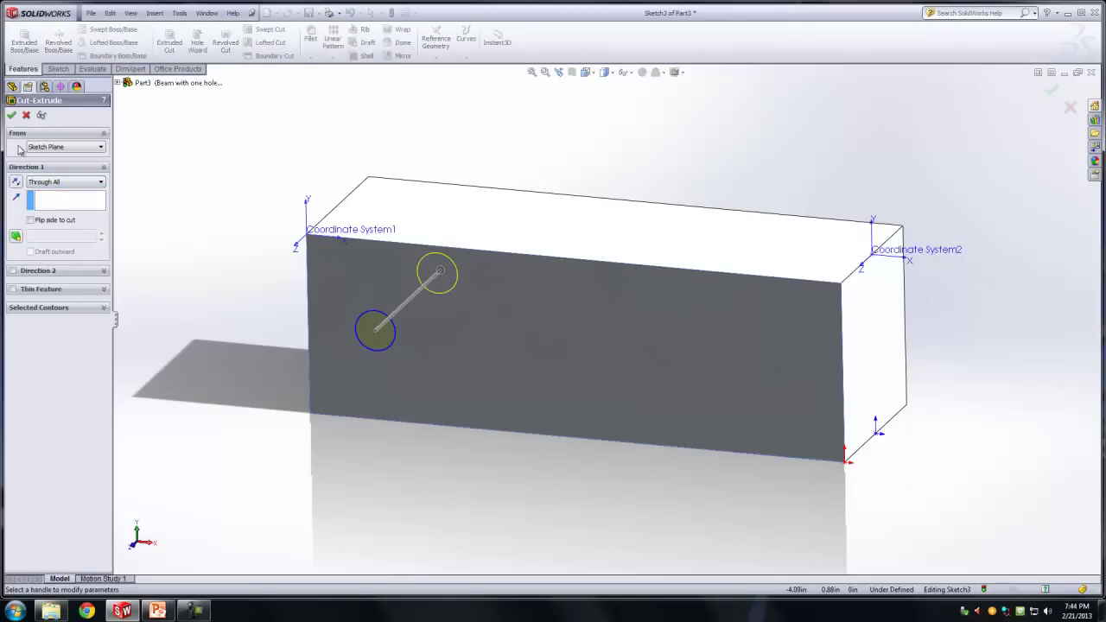
left_click(11, 115)
middle_click_drag(194, 243, 197, 216)
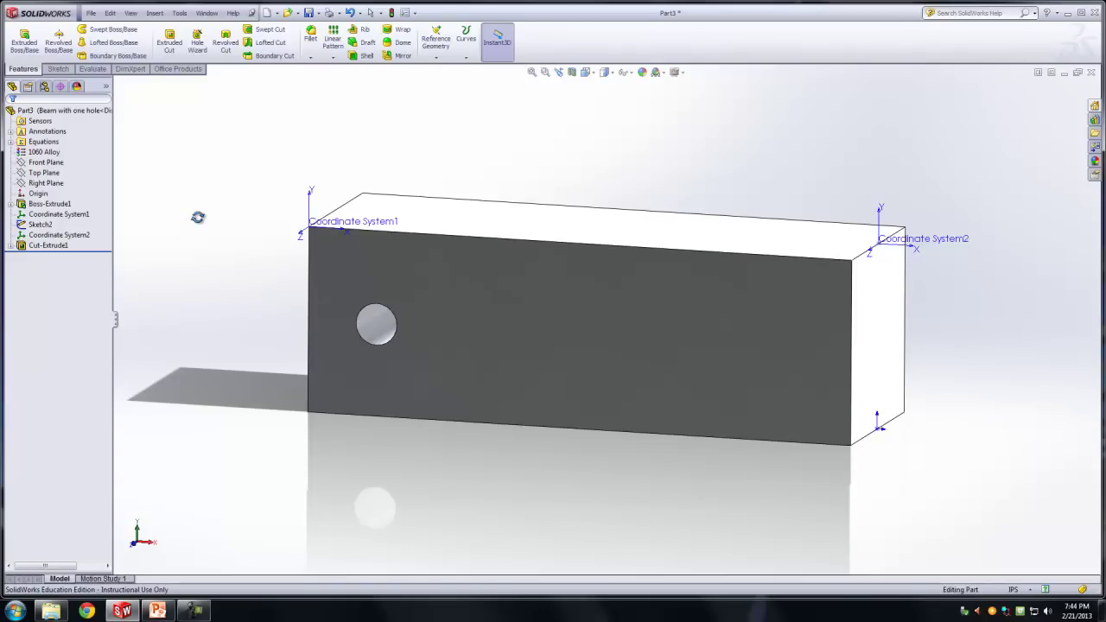
mouse_move(197, 217)
middle_mouse_down()
mouse_move(222, 180)
mouse_move(197, 216)
middle_mouse_up()
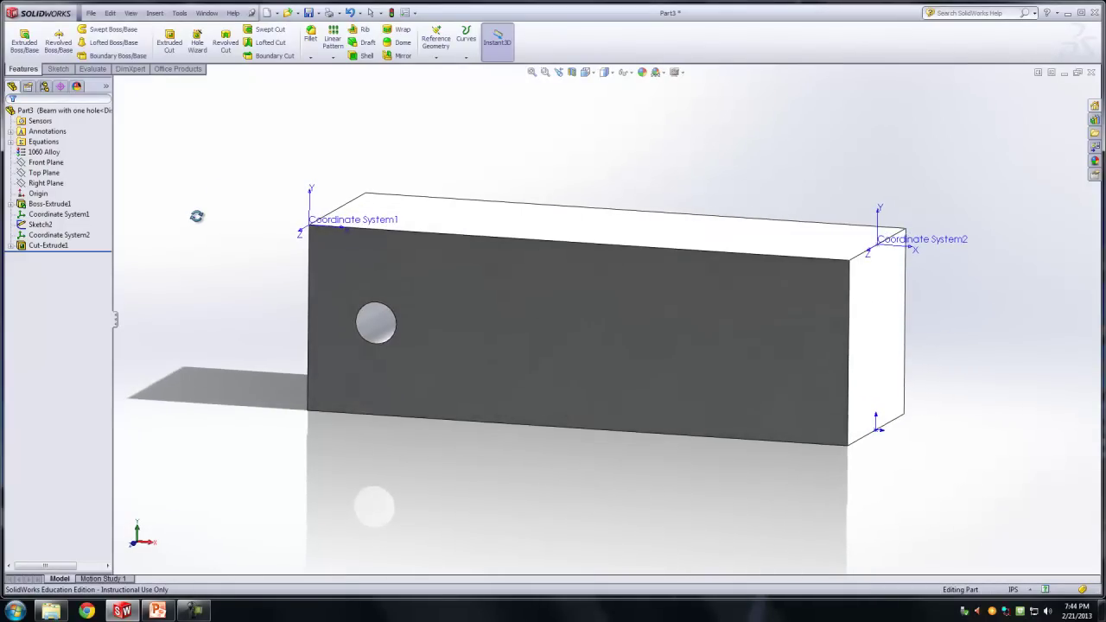
key("Escape")
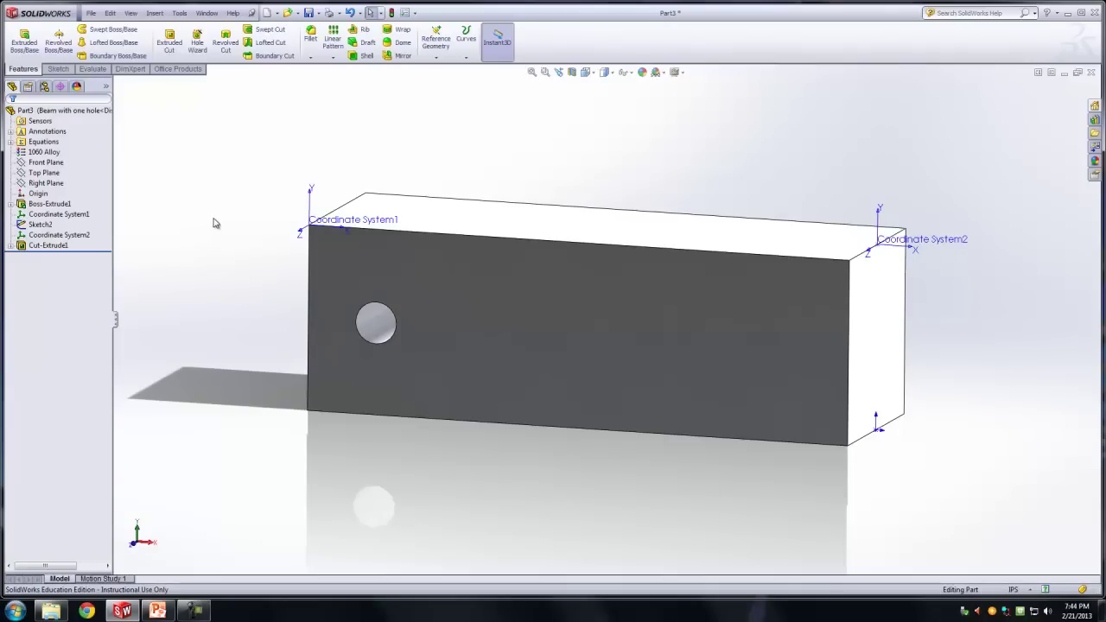
Add a third configuration named 'Beam with 2 holes' from the ConfigurationManager.
middle_click_drag(216, 221, 197, 226)
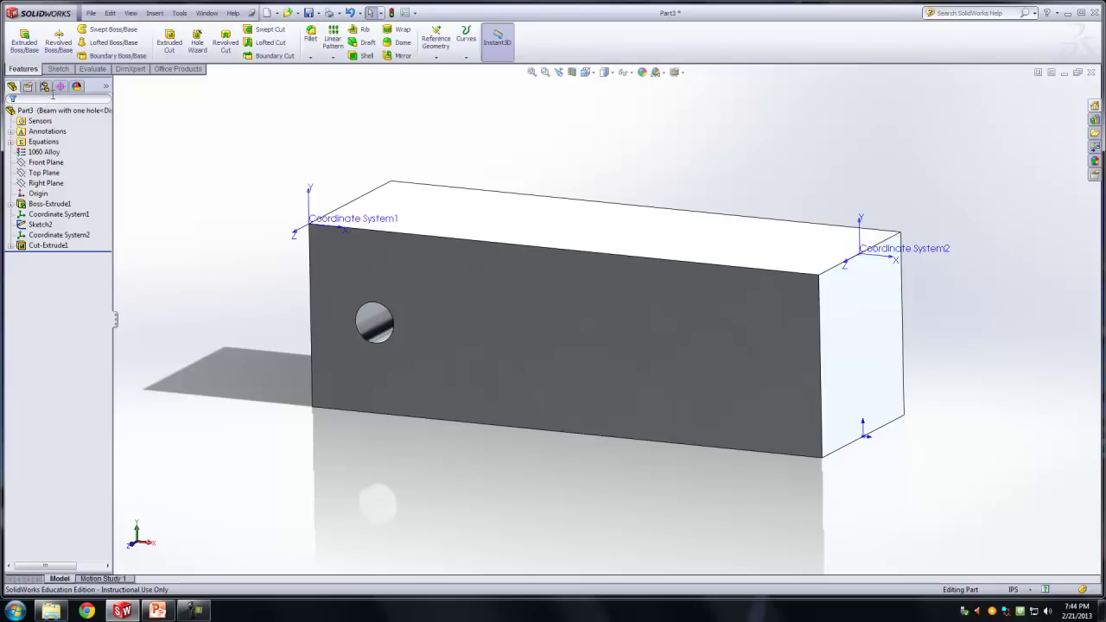
left_click(44, 86)
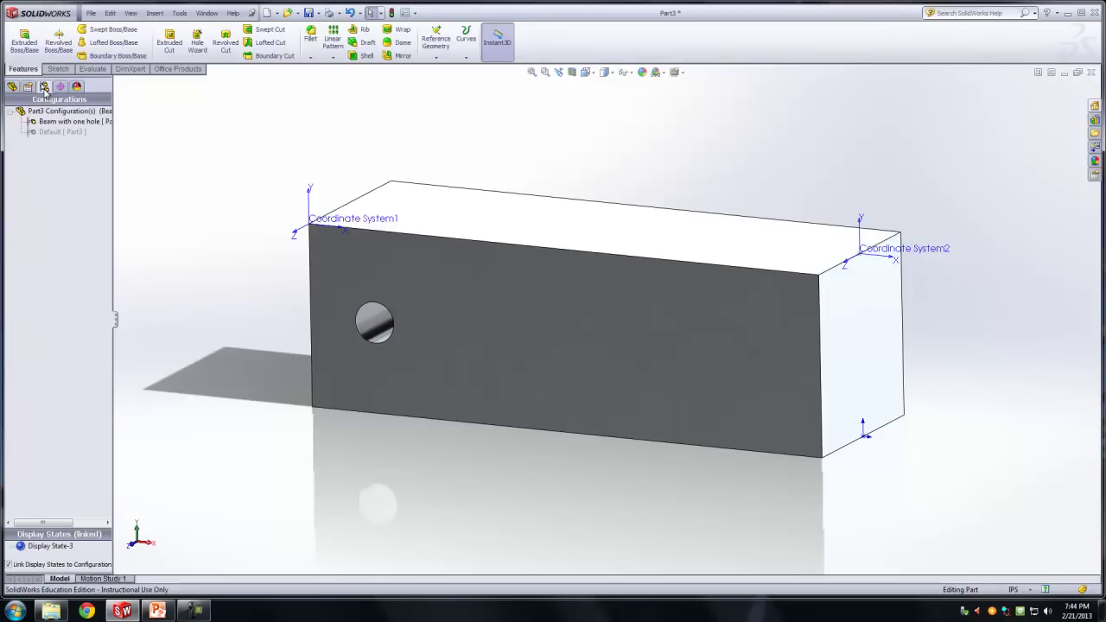
right_click(42, 113)
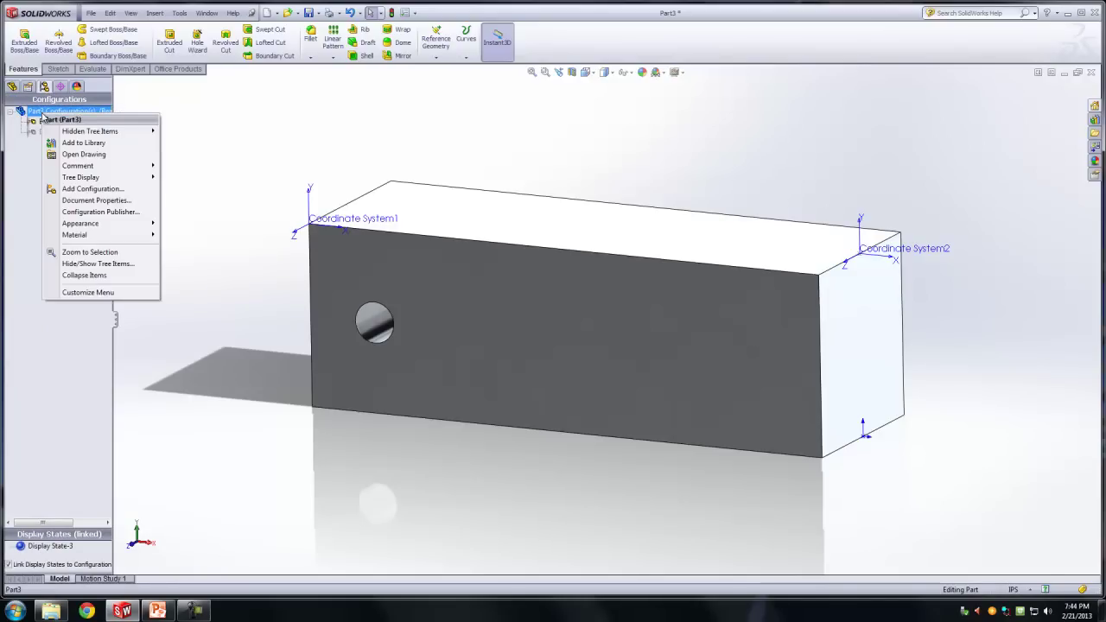
left_click(90, 190)
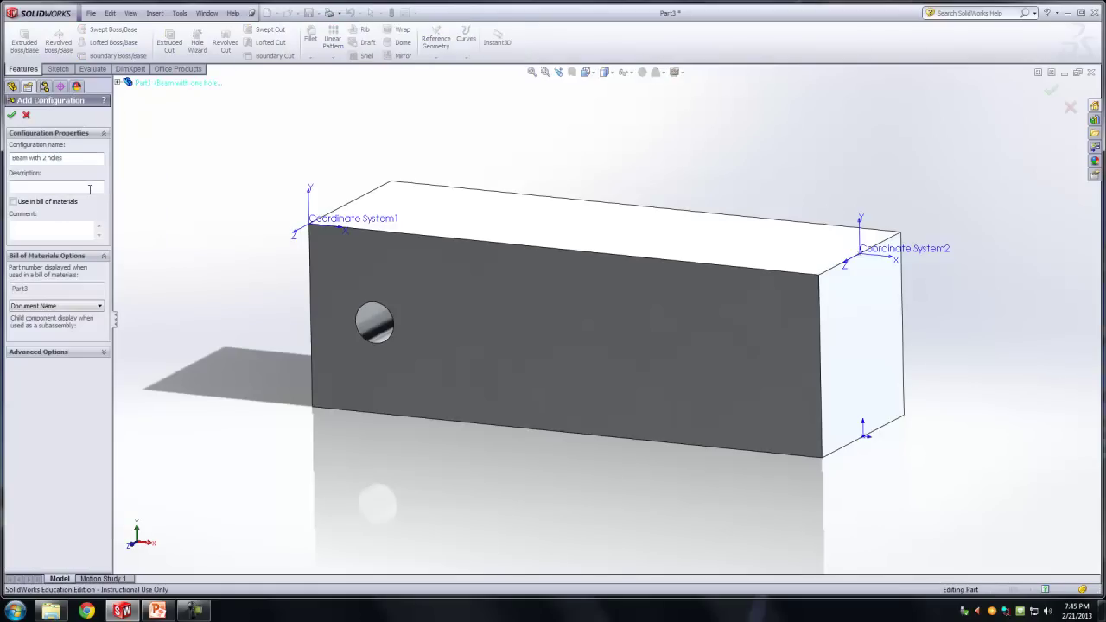
left_click(13, 117)
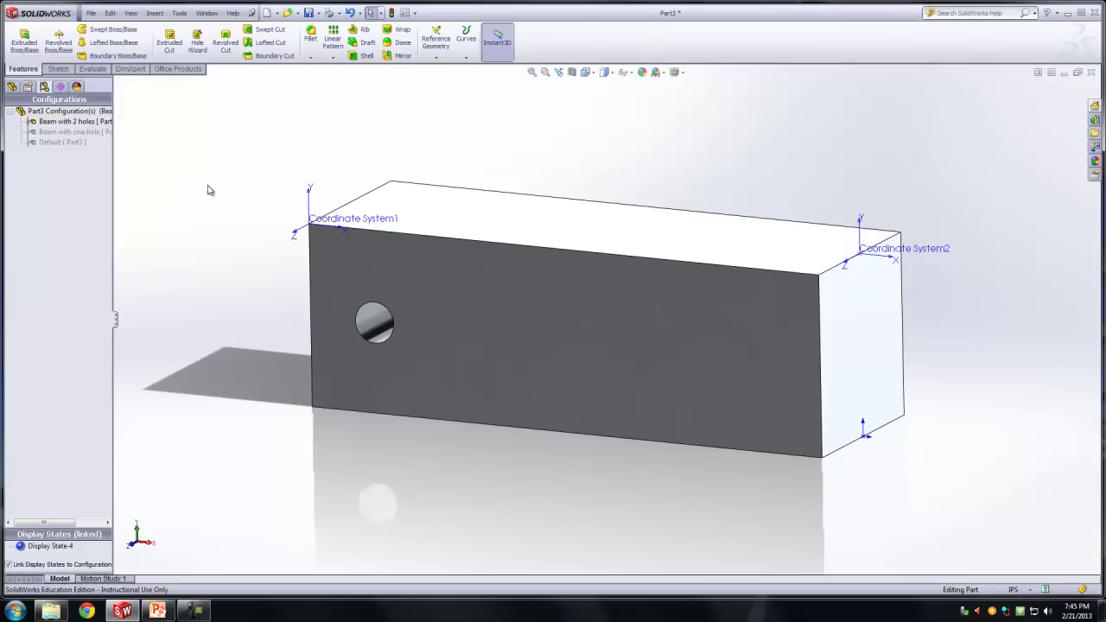
left_click(64, 143)
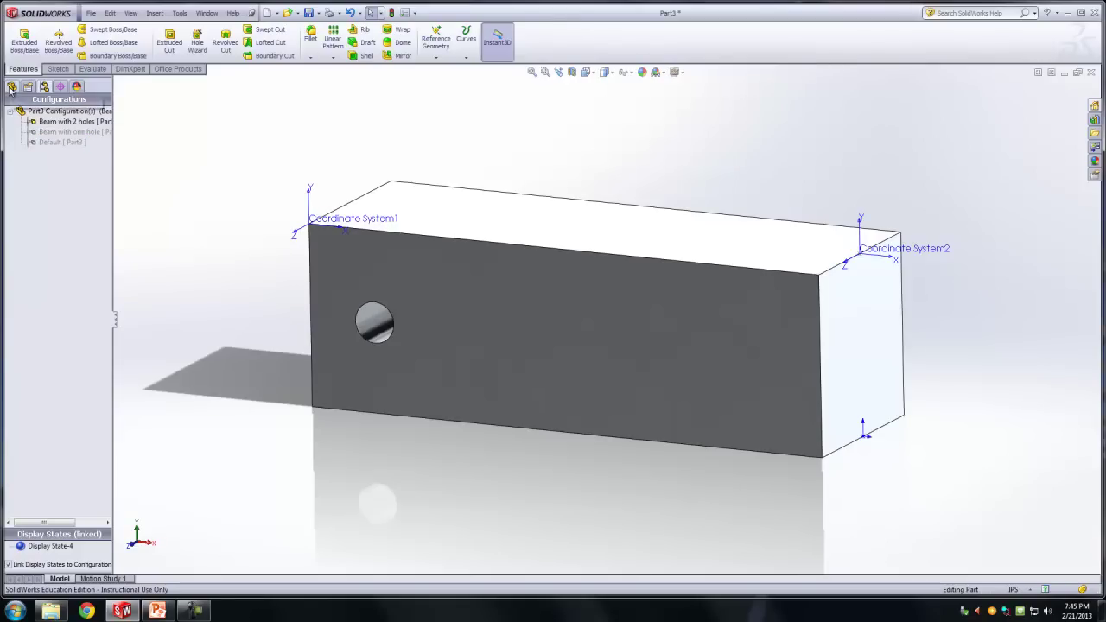
Sketch a circle near the middle of the beam's front face, viewed normal to it.
left_click(11, 87)
left_click(610, 318)
key("space")
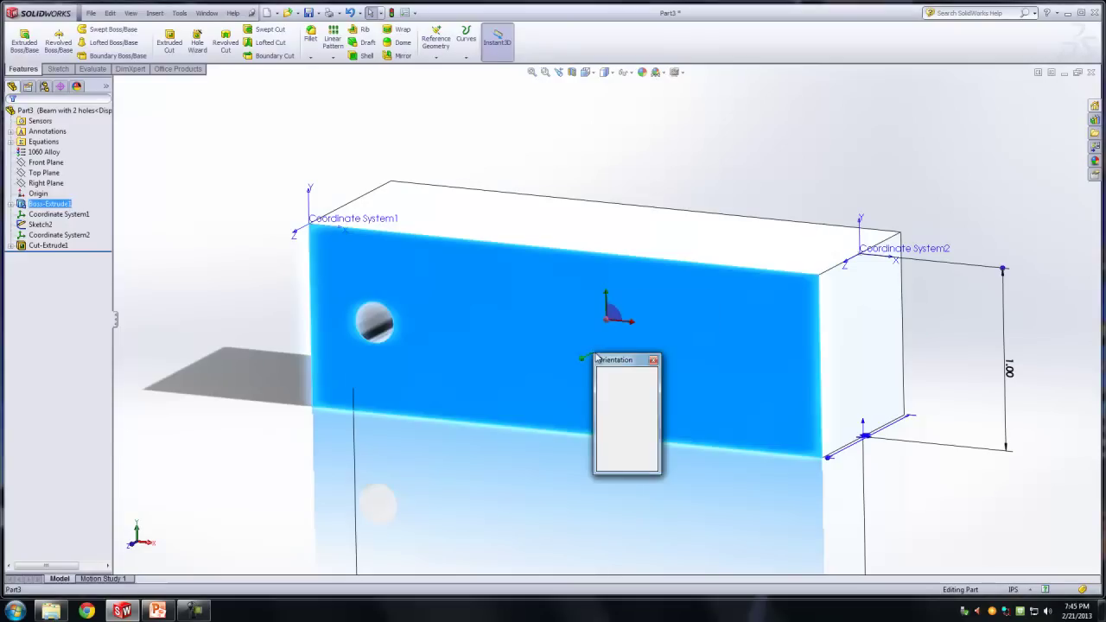
left_click(639, 396)
left_click(58, 68)
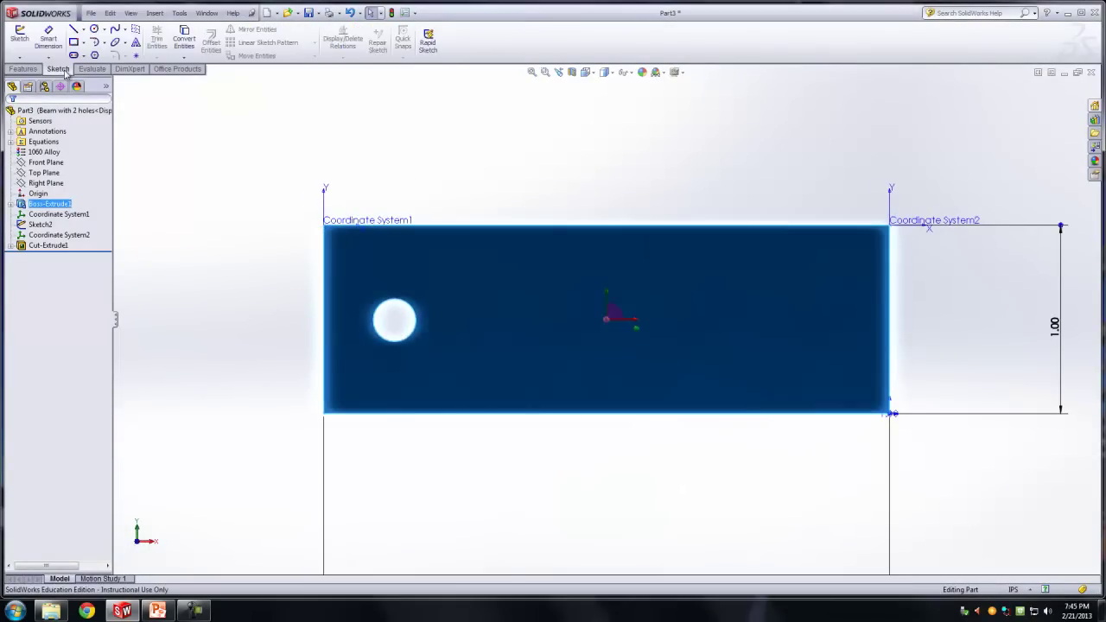
left_click(94, 28)
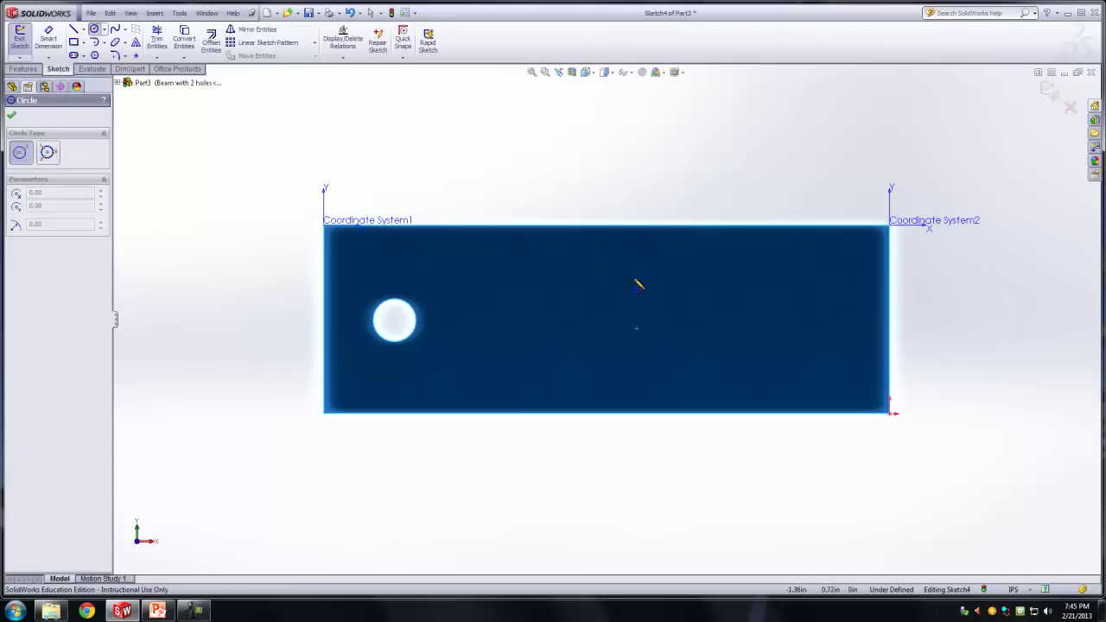
left_click(648, 341)
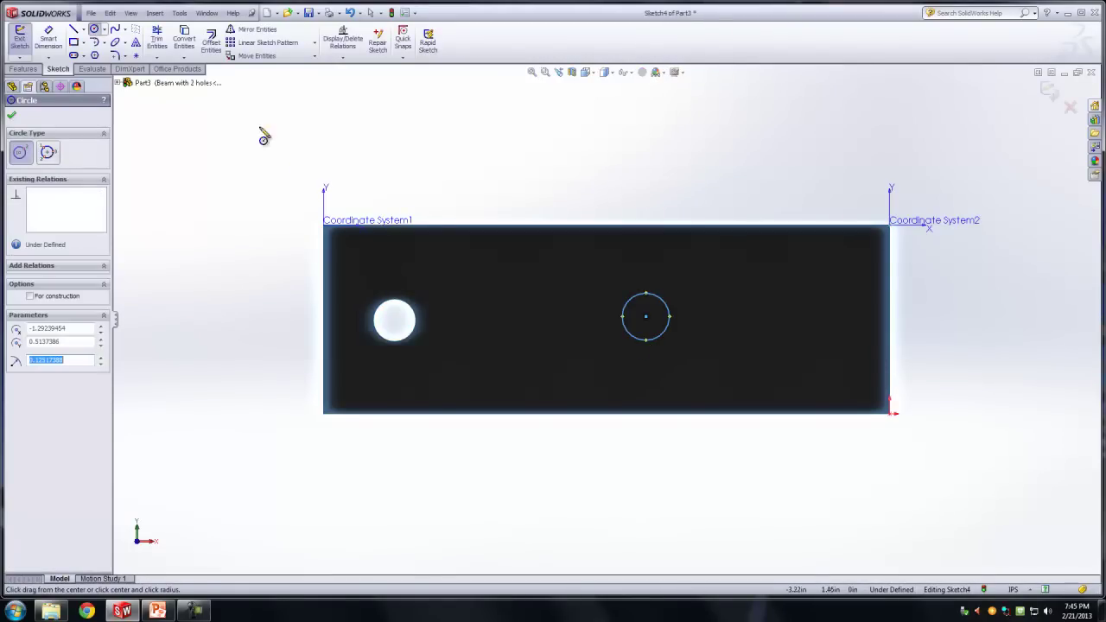
Extrude-cut the circle Through All as Cut-Extrude2, then orbit back to a 3-D view.
left_click(23, 68)
left_click(169, 39)
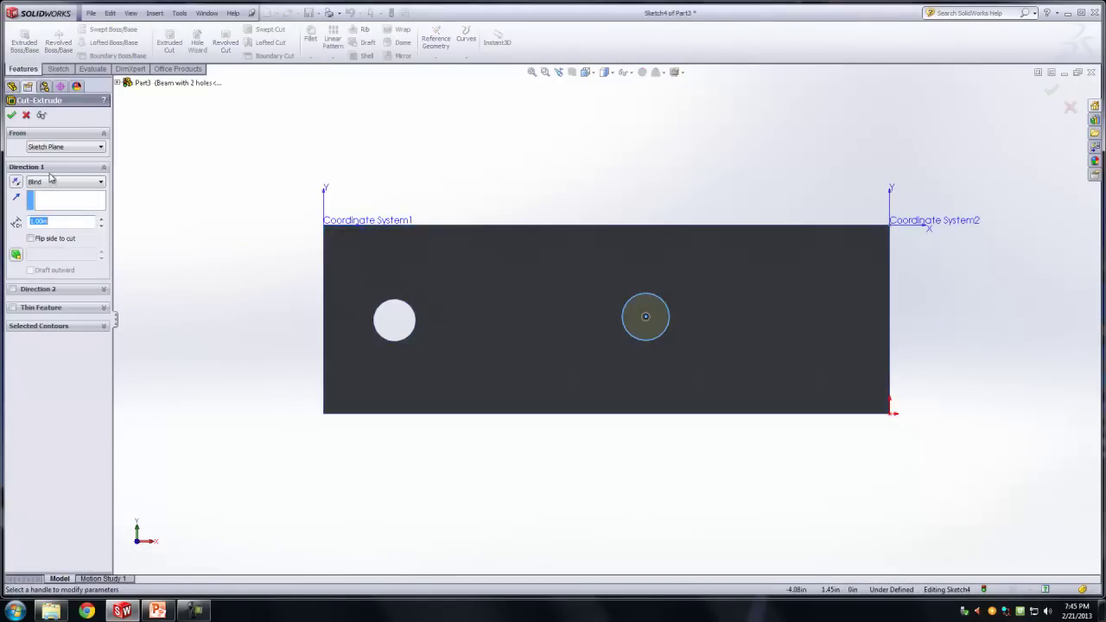
left_click(53, 181)
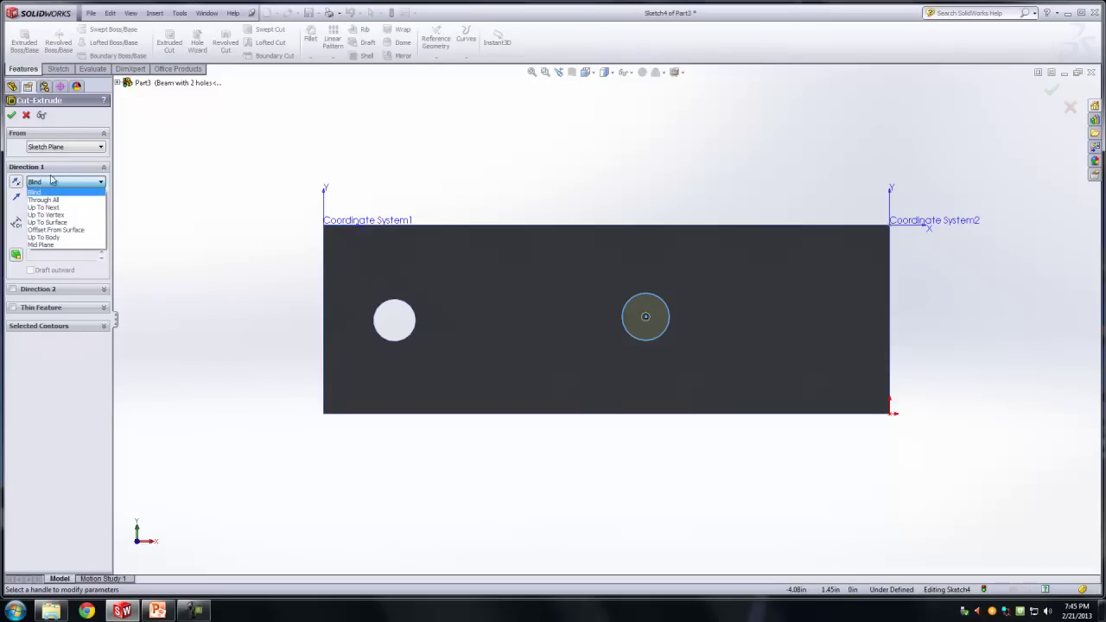
left_click(53, 201)
left_click(11, 115)
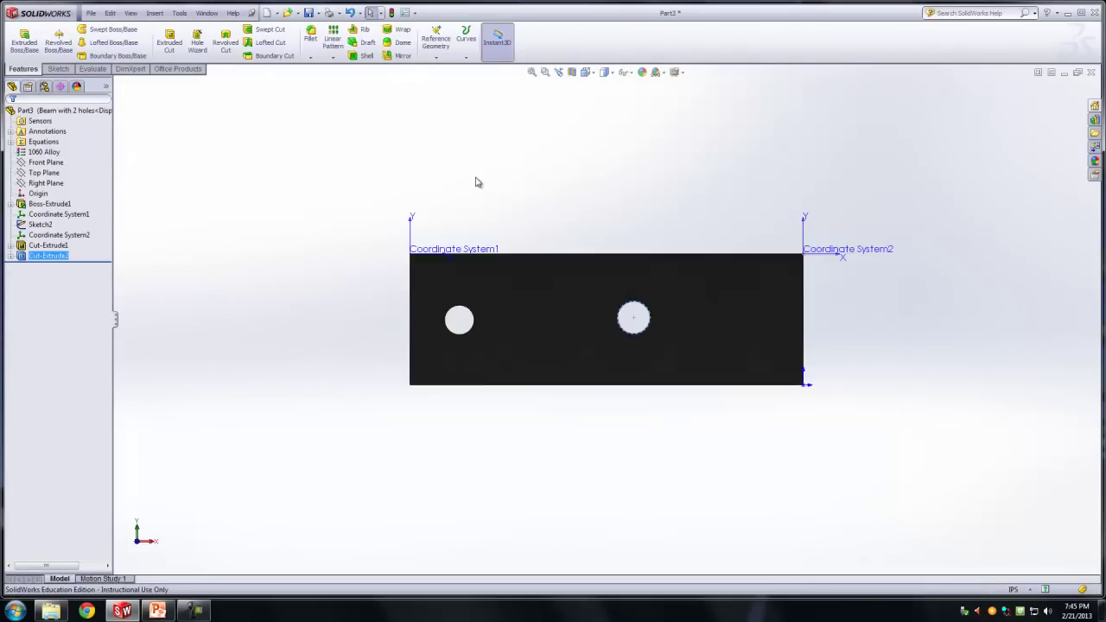
middle_click_drag(477, 181, 503, 225)
left_click(277, 222)
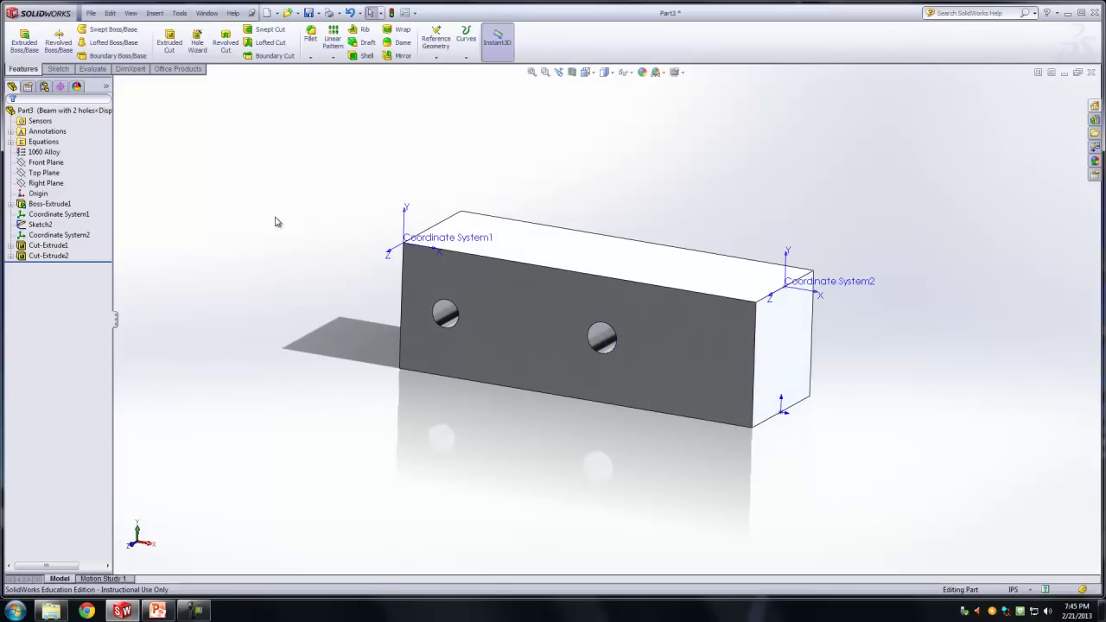
Activate the Beam with one hole configuration, then the Default configuration.
left_click(45, 86)
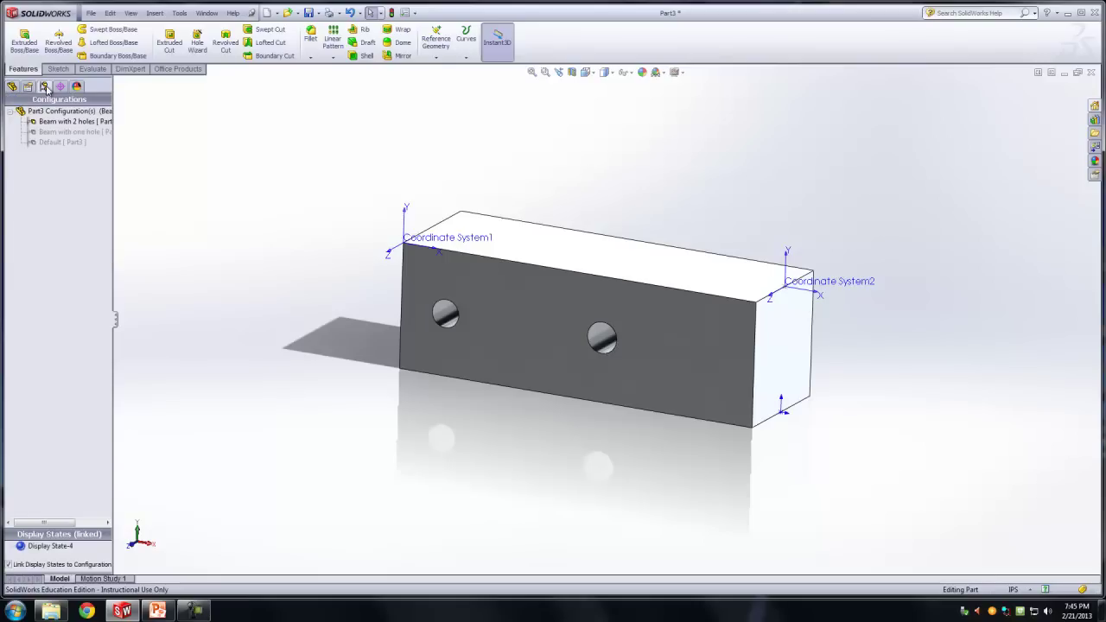
double_click(59, 134)
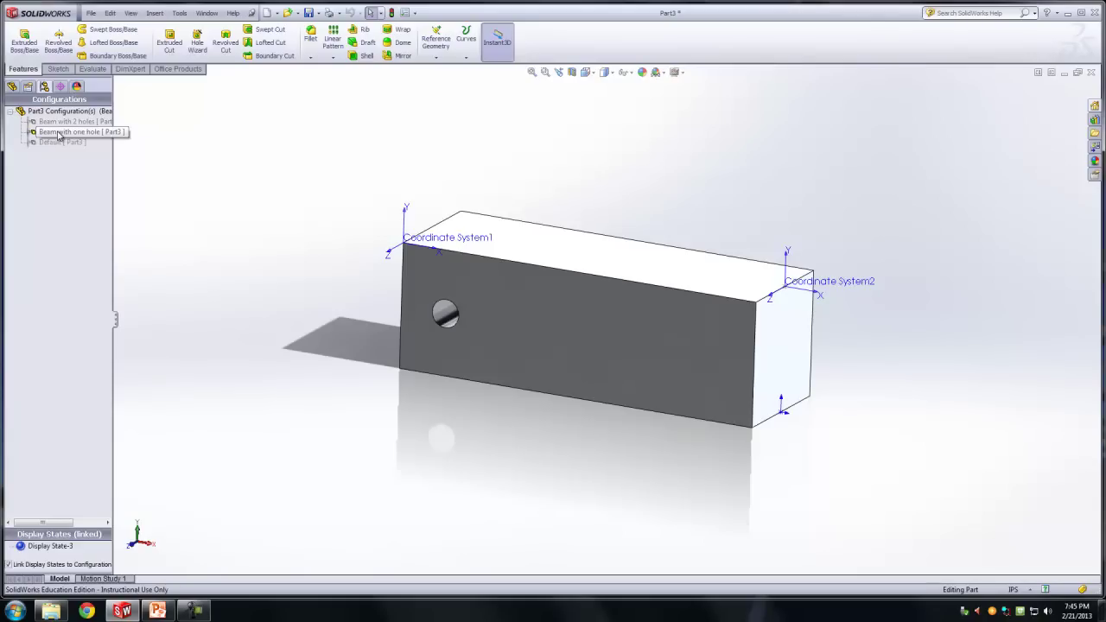
double_click(59, 143)
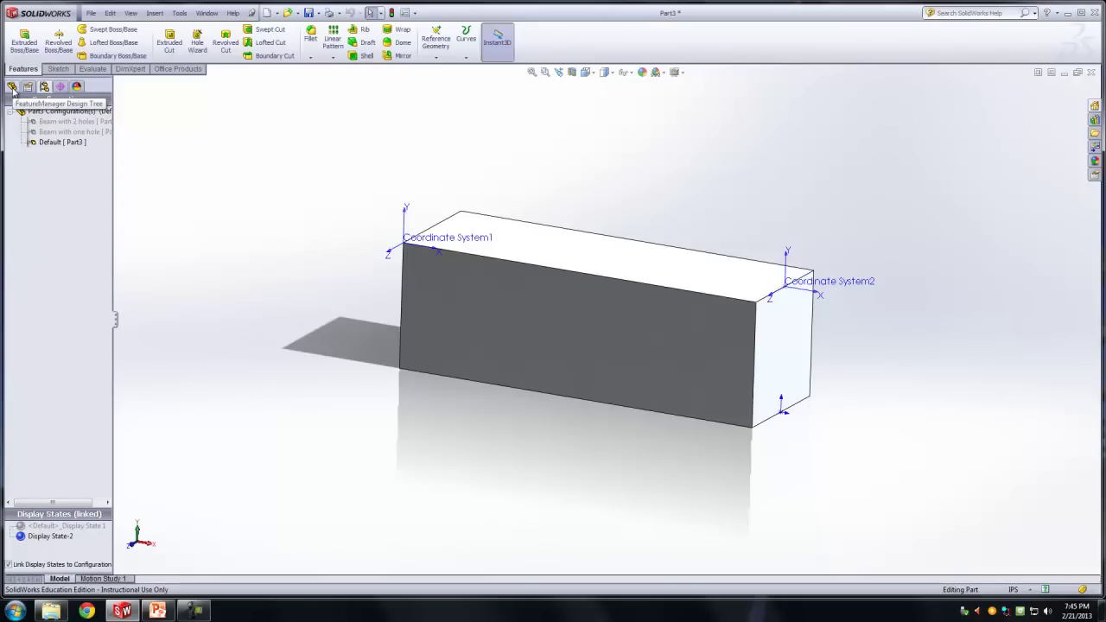
Verify in the feature tree that Cut-Extrude1 and Cut-Extrude2 are suppressed.
left_click(12, 87)
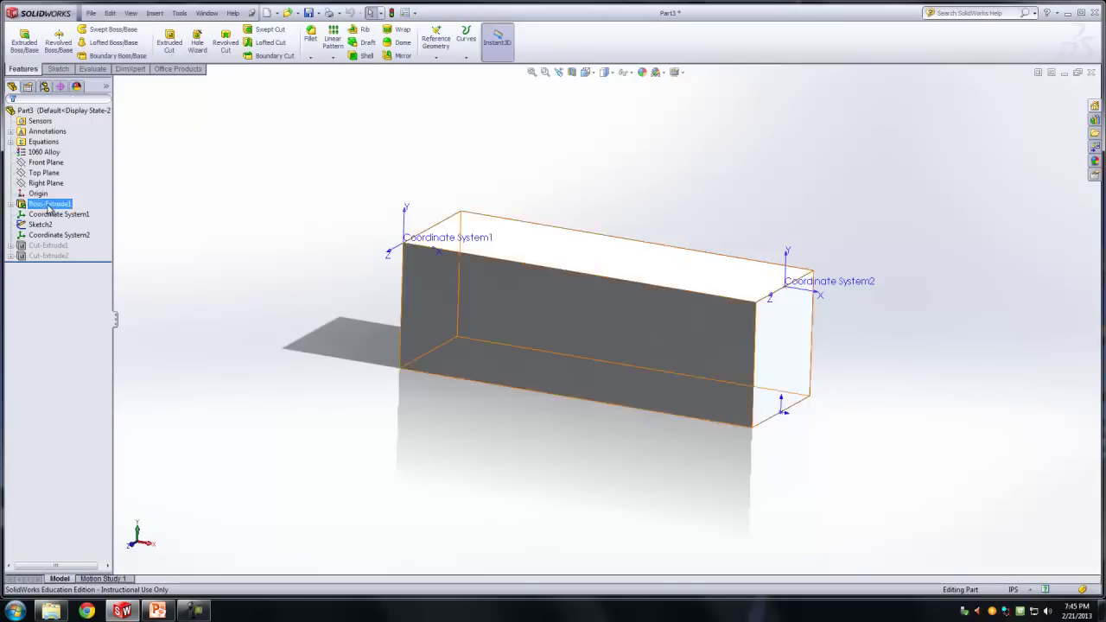
left_click(57, 247)
left_click(59, 256)
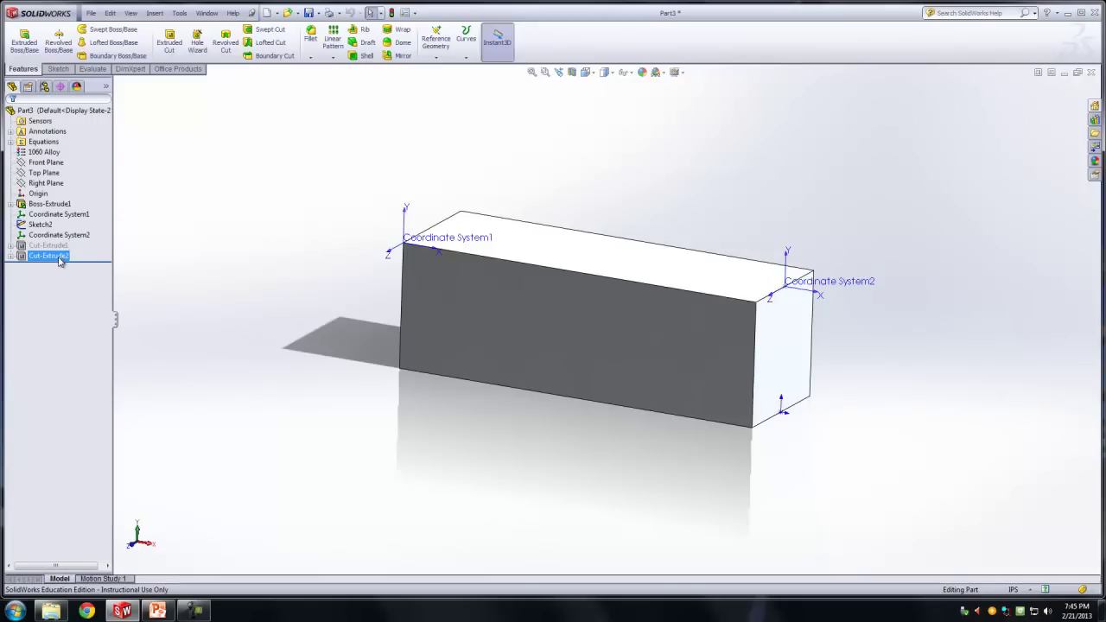
left_click(239, 246)
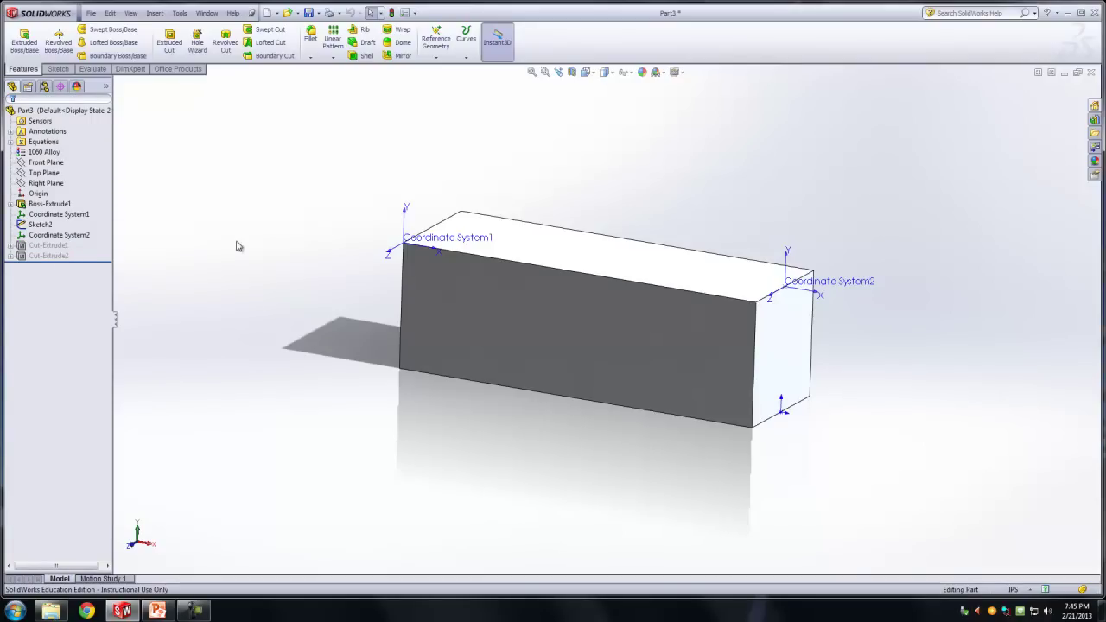